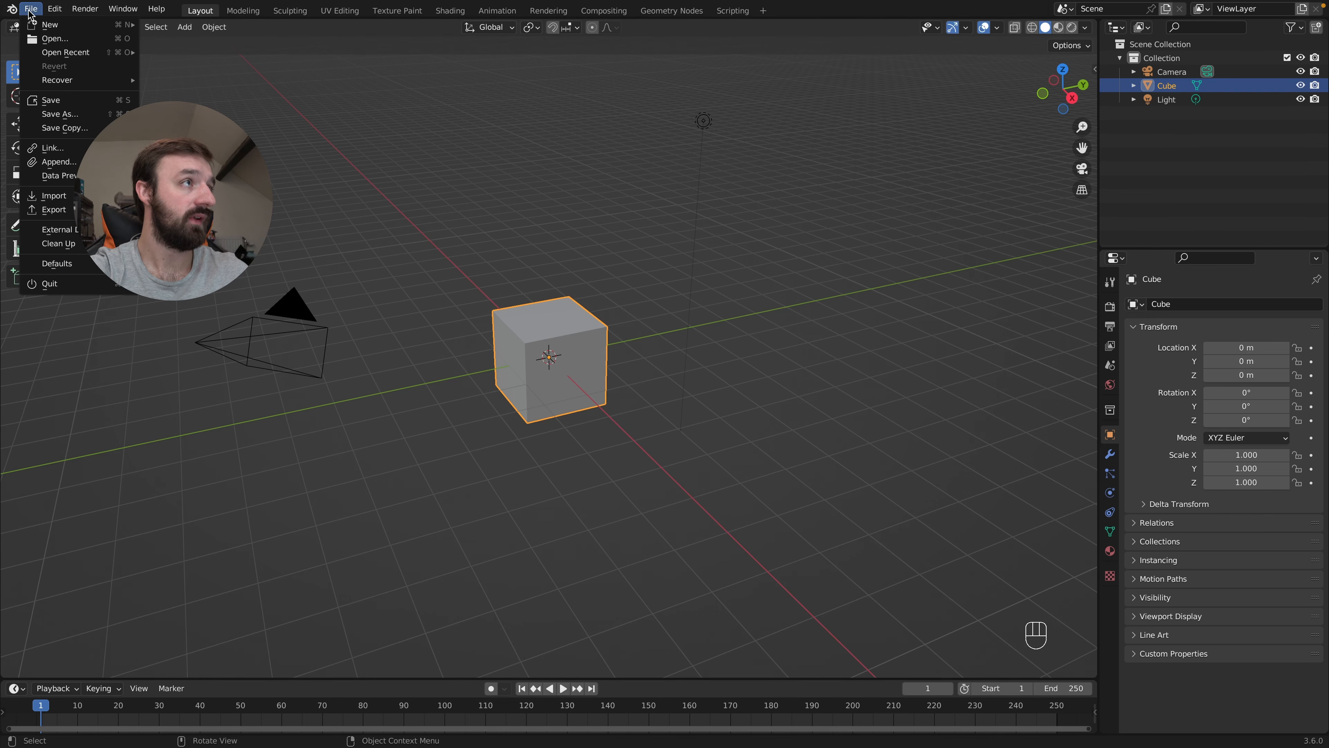
Open the recent 50-euro banknote scene and delete everything except the banknote plane: both area lights, the camera and the background plane
mouse_move(83, 57)
click(198, 57)
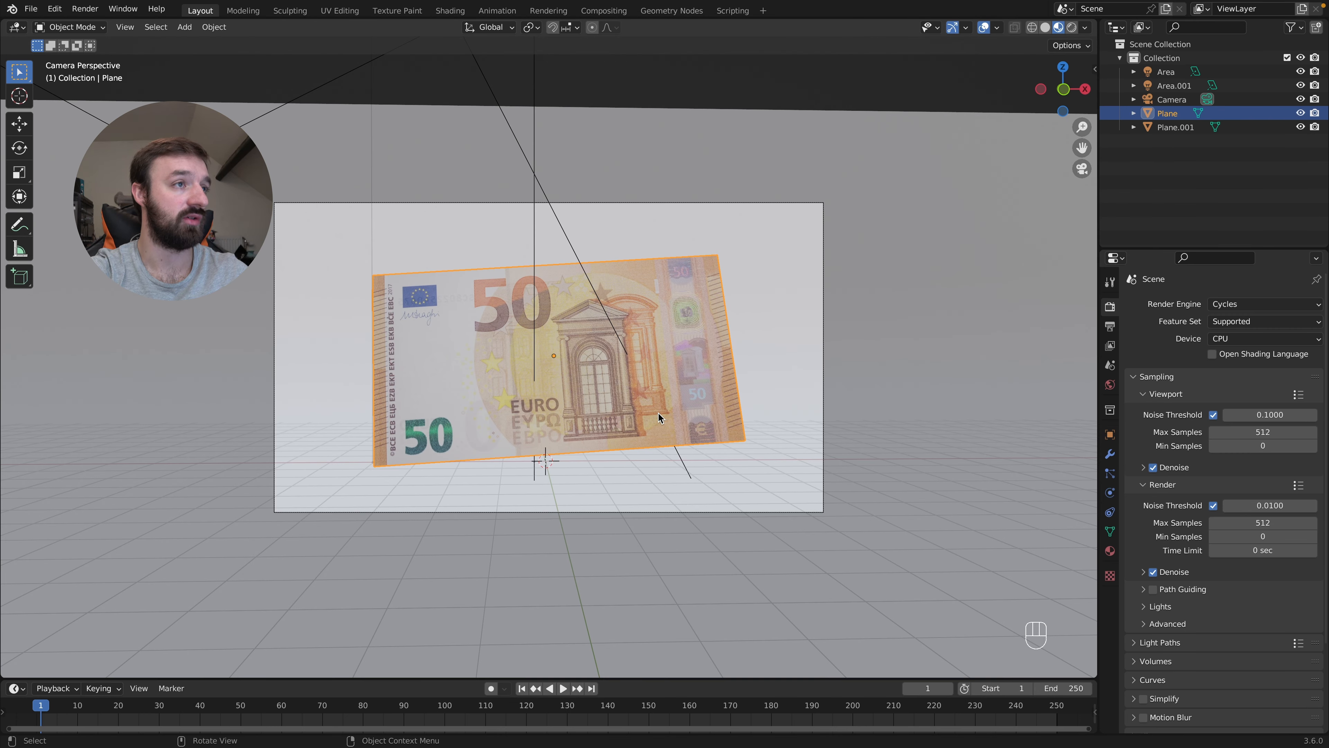
drag(593, 126, 457, 234)
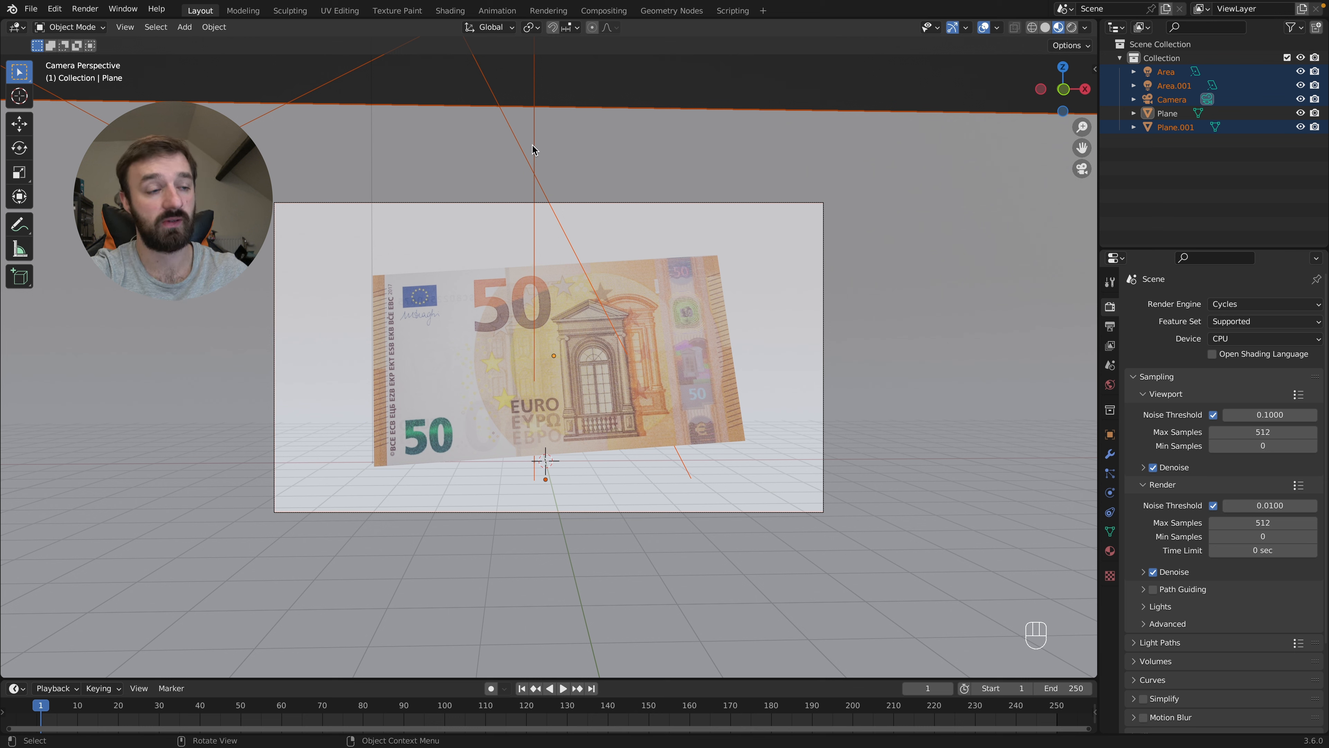
key(x)
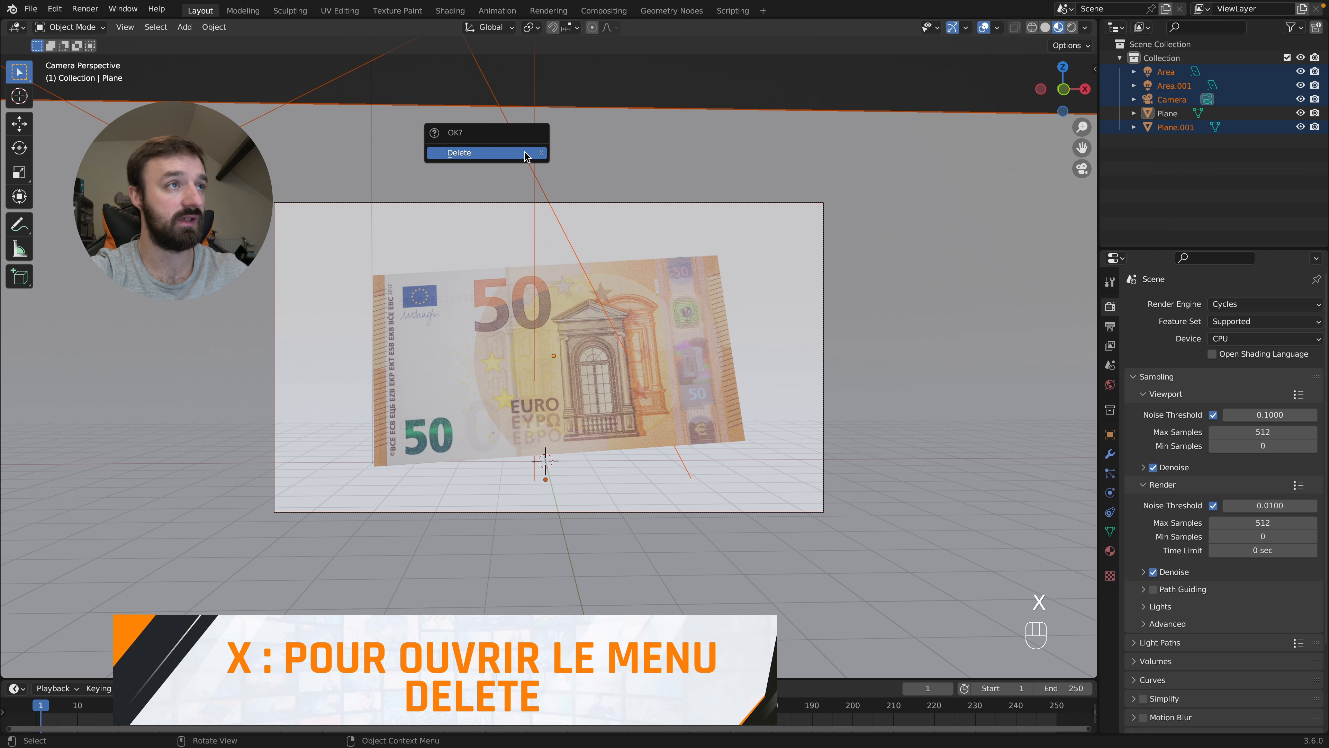
click(459, 153)
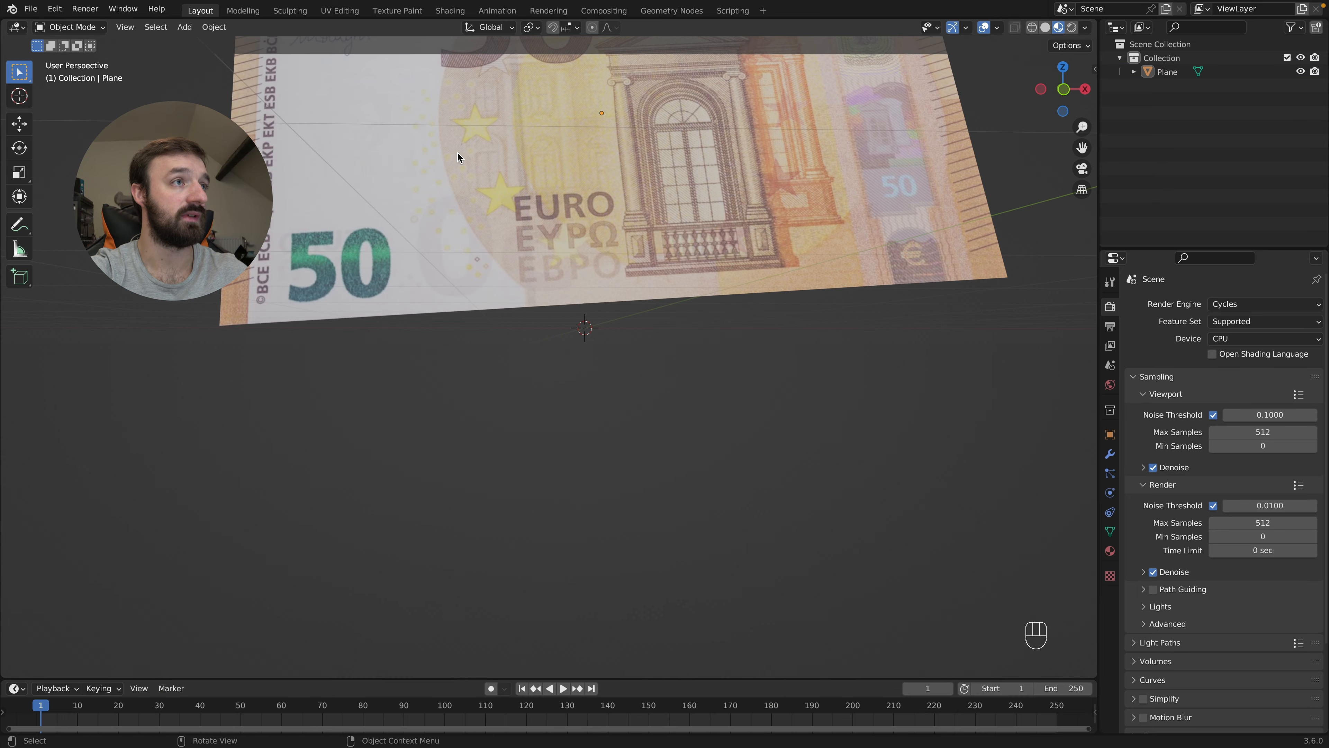
Clear the rotation and location of the banknote plane so it lies flat at the world origin
scroll(514, 153, down, 5)
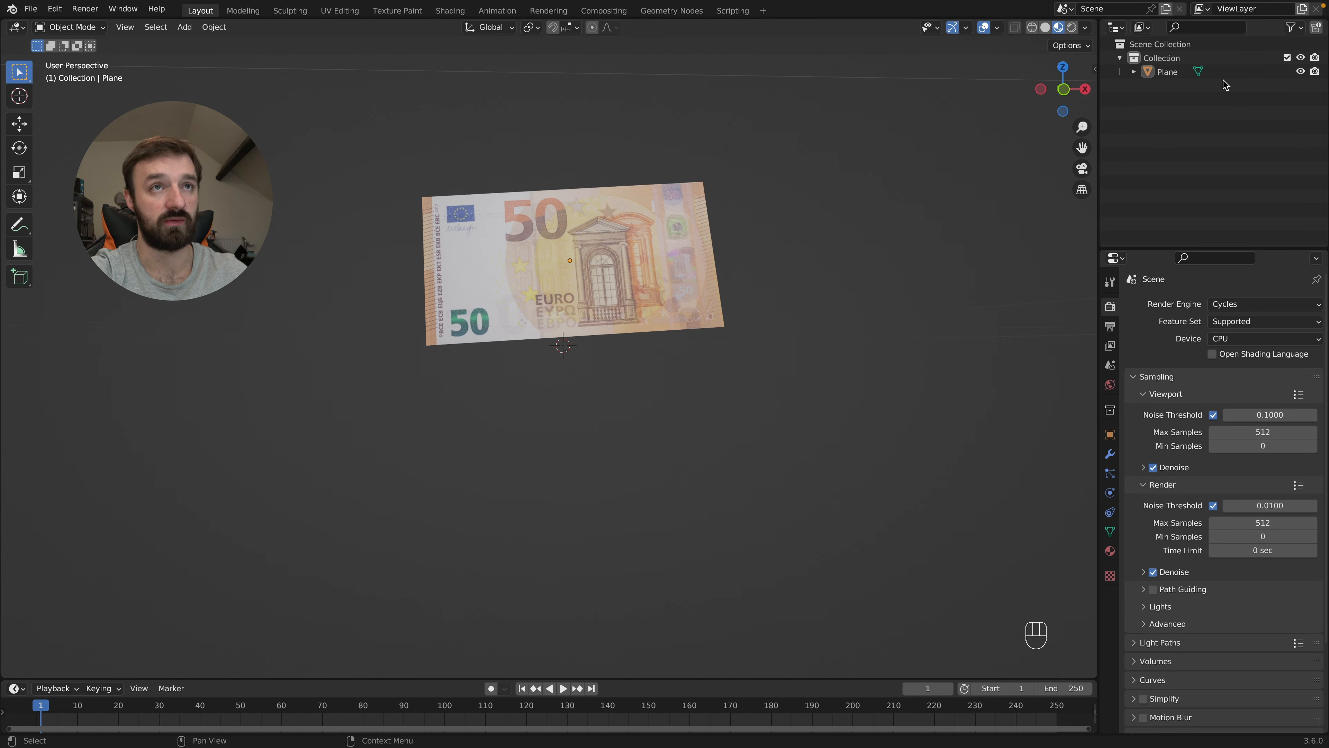
click(621, 239)
middle_drag(617, 231, 614, 212)
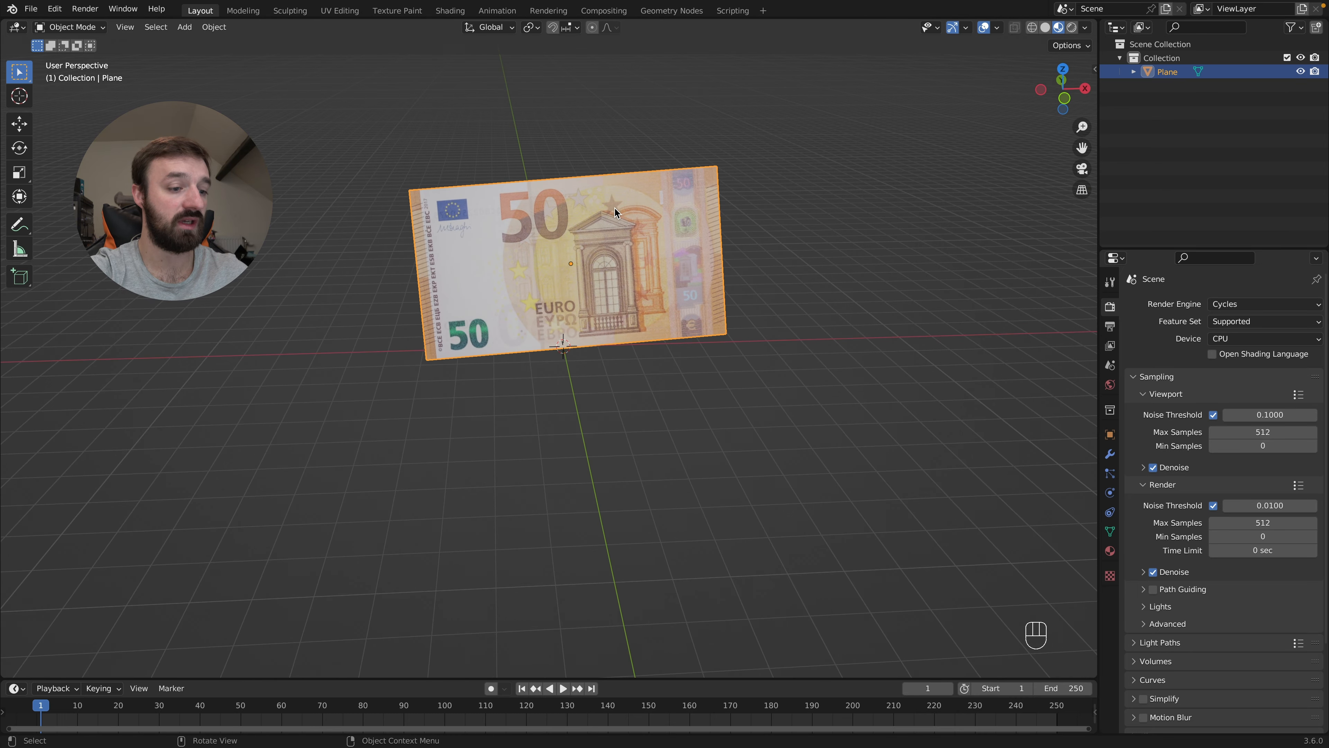
click(1111, 436)
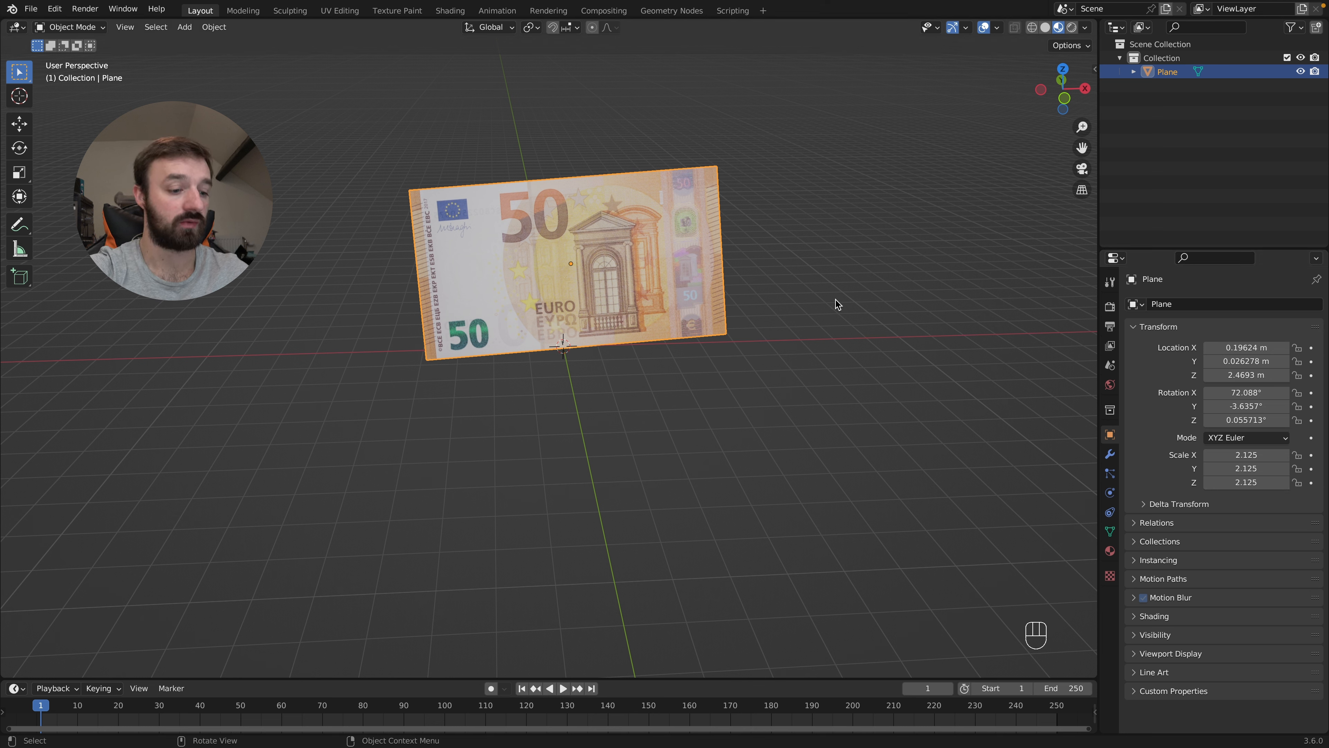
key(alt+r)
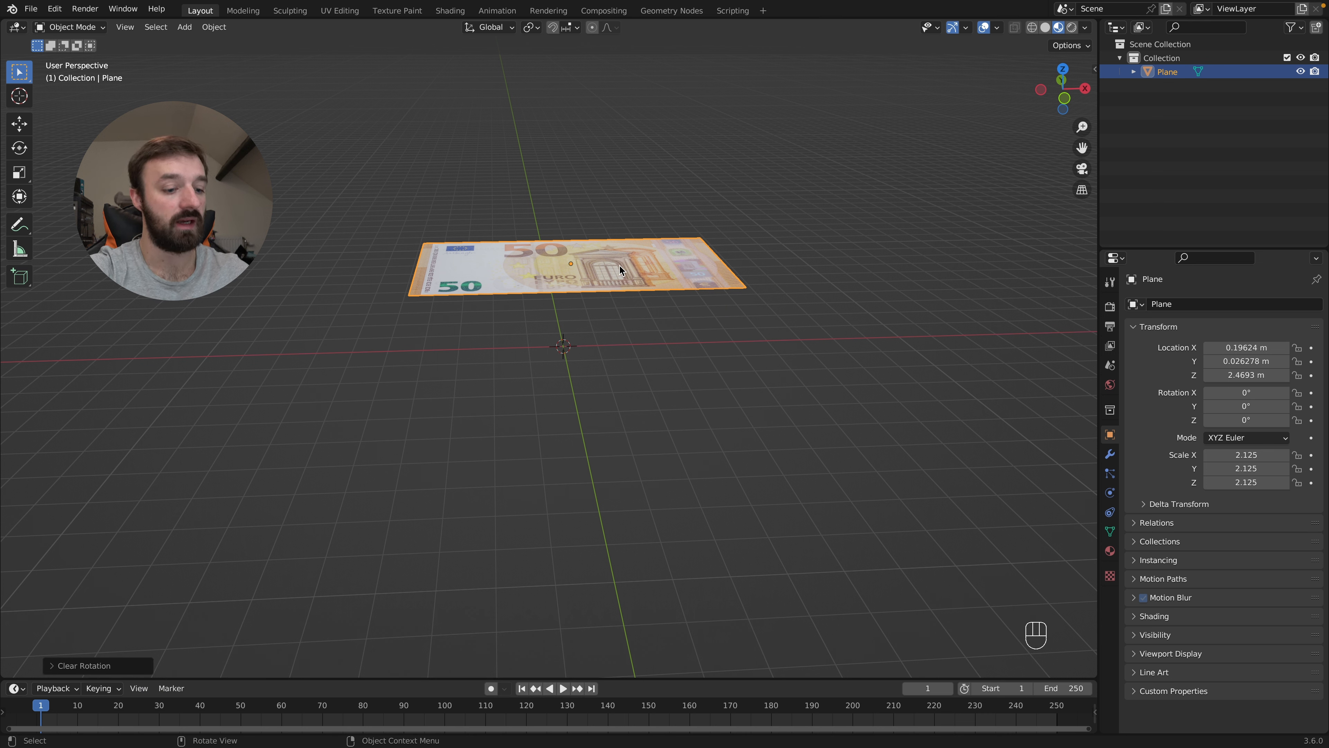
key(alt+g)
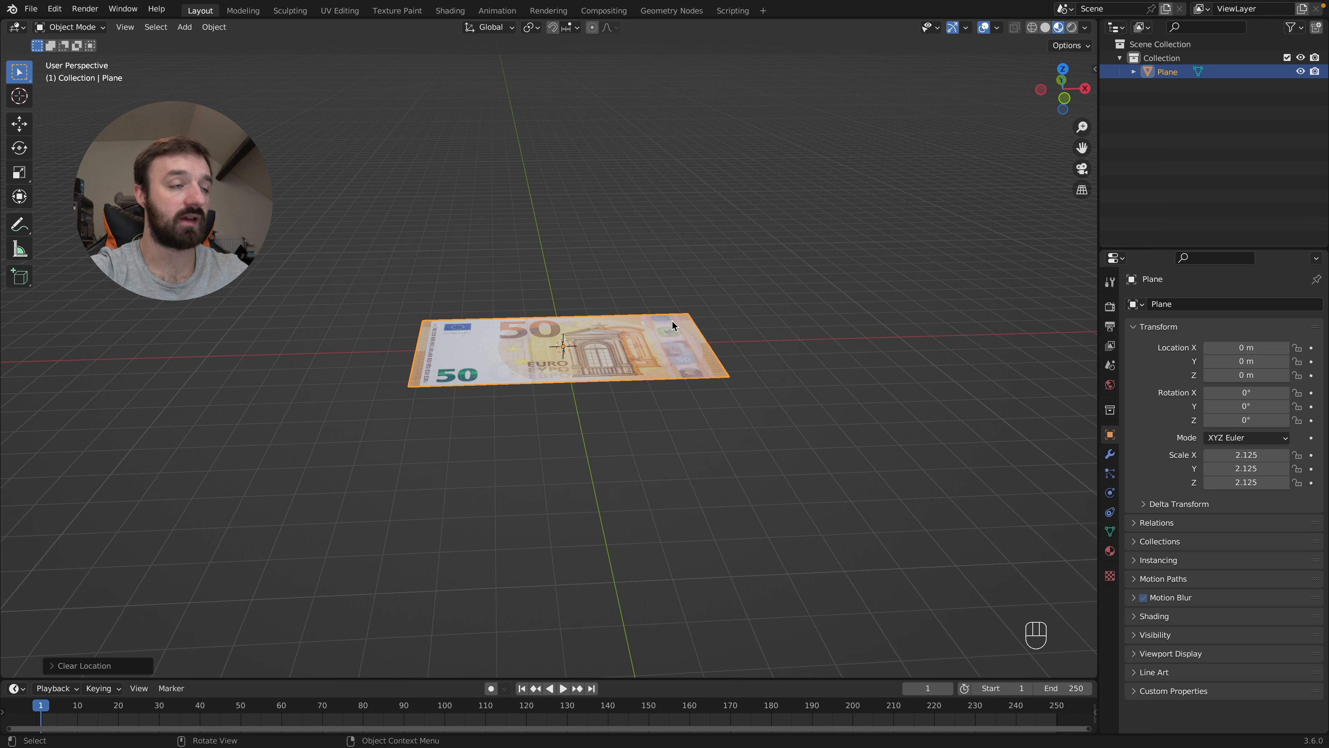
Apply the banknote plane's scale
key(ctrl+a)
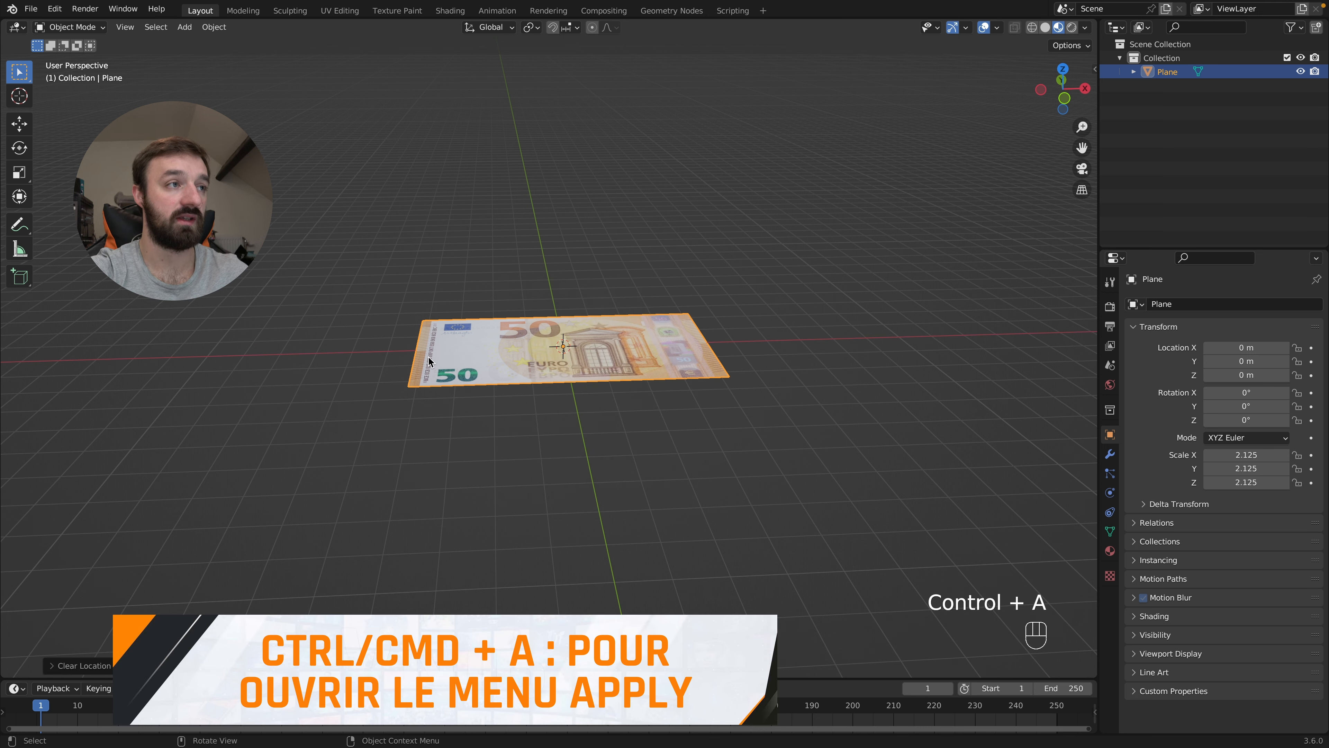
key(ctrl+a)
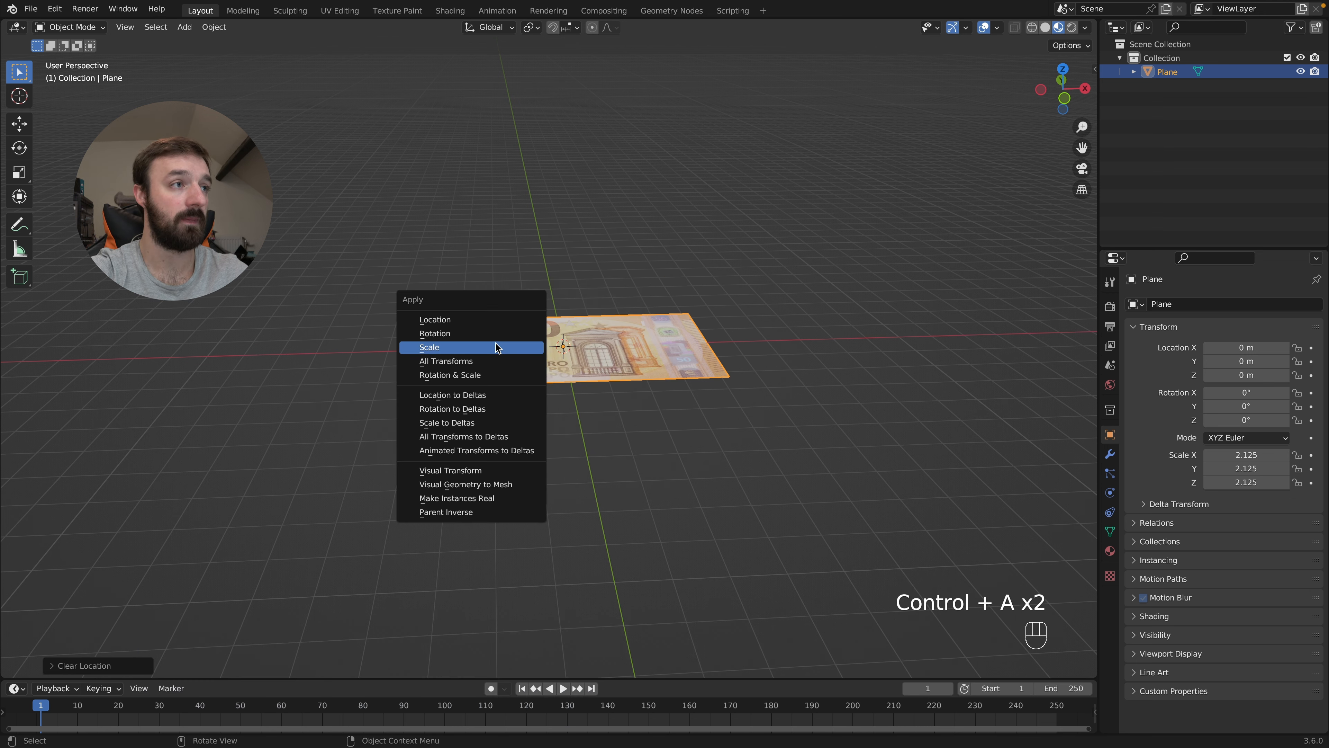
click(477, 349)
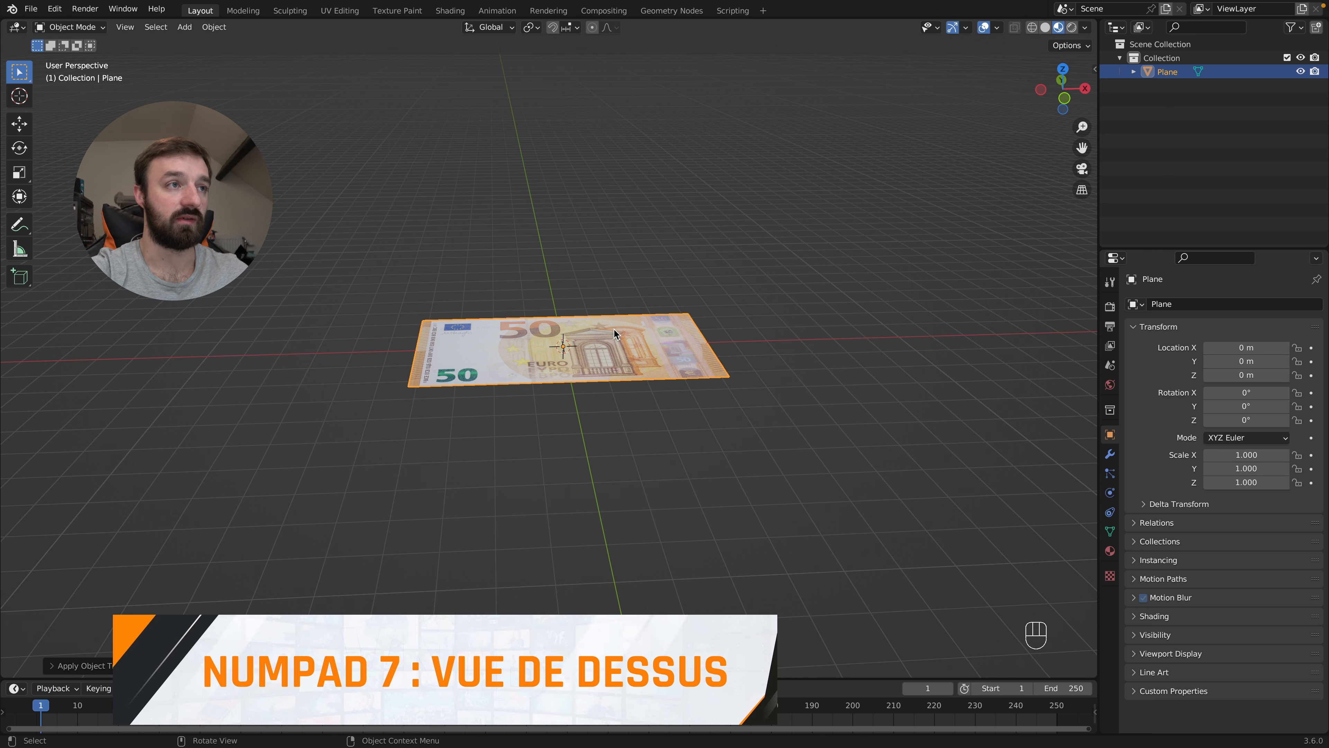
View the banknote from above and enter Edit Mode with the Select Box tool and vertex selection
key(KP_7)
super+scroll(683, 284, up, 3)
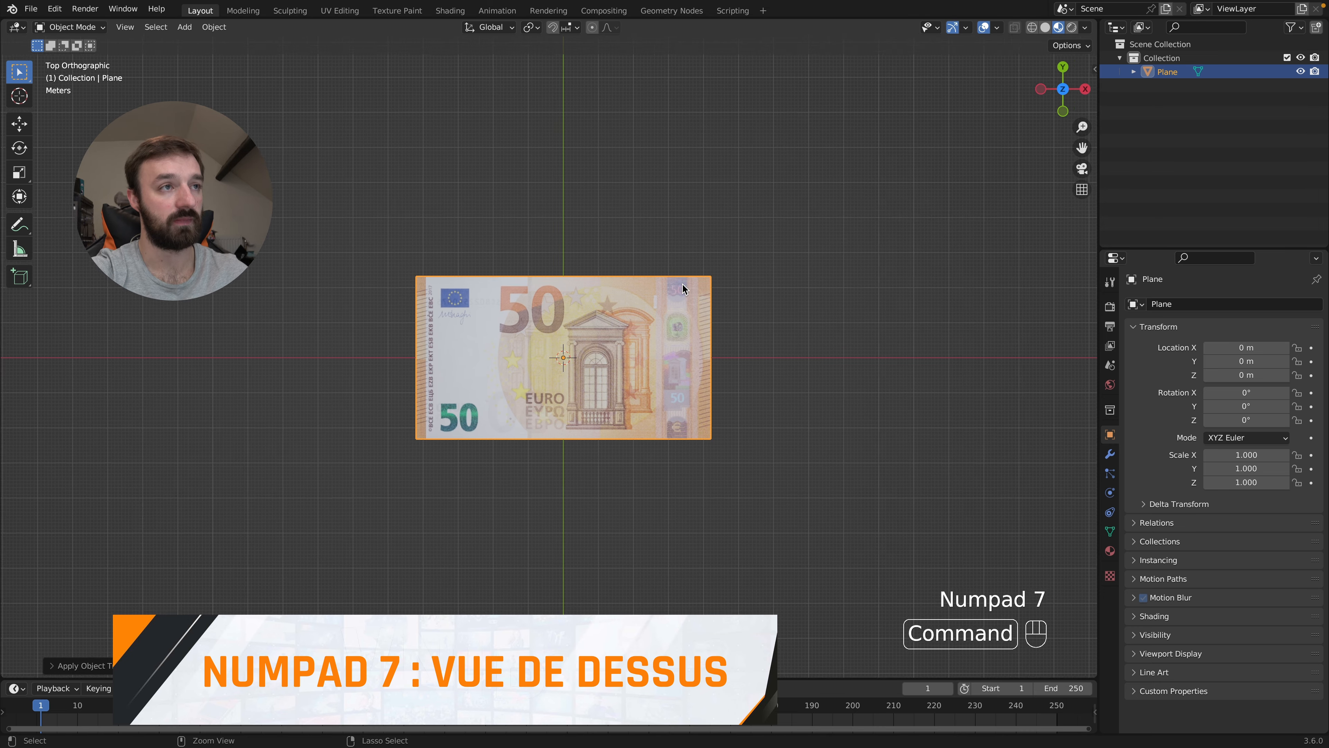
key(Tab)
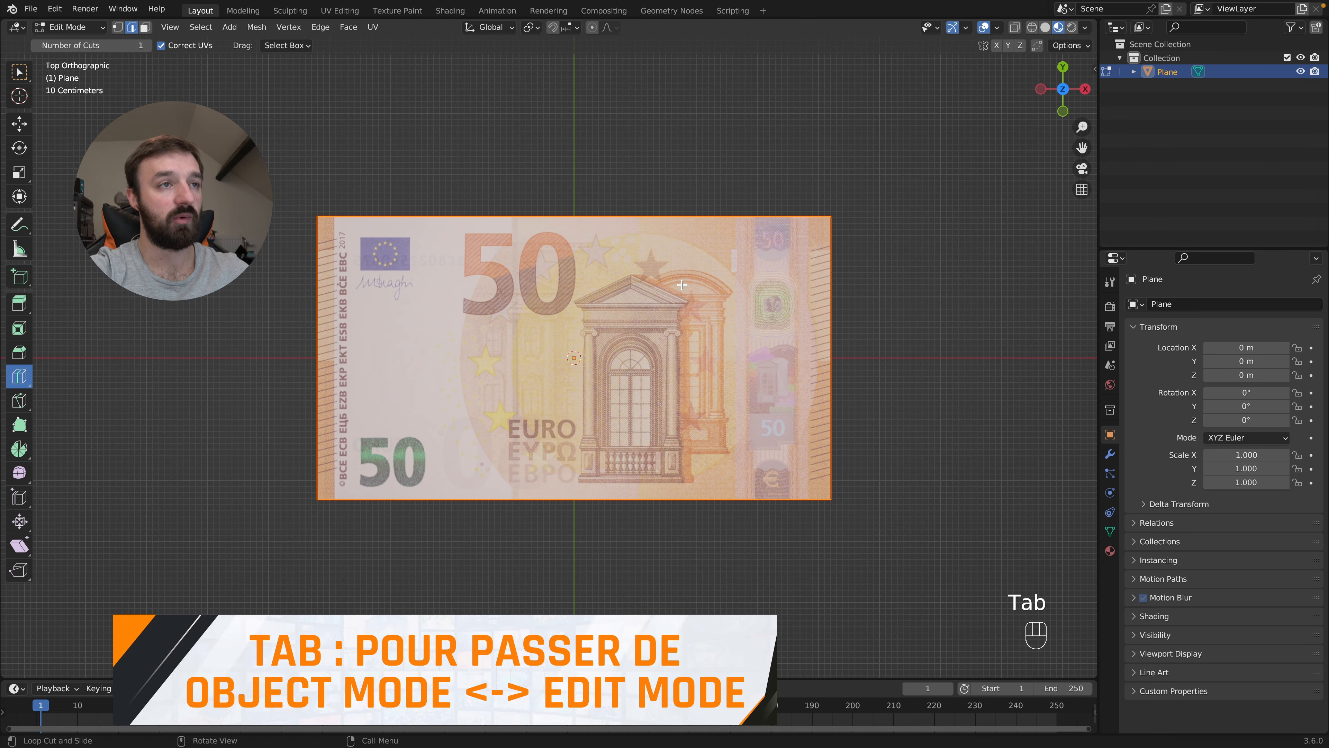
click(17, 74)
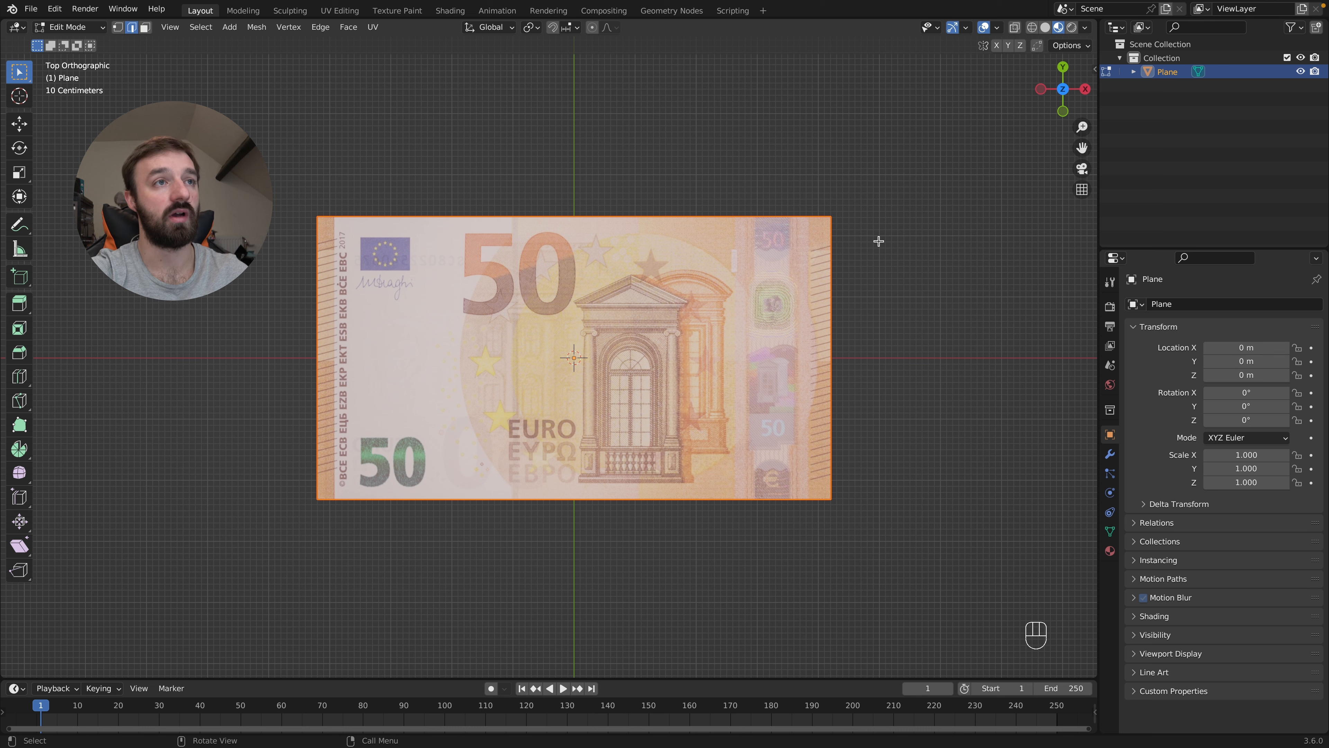
key(1)
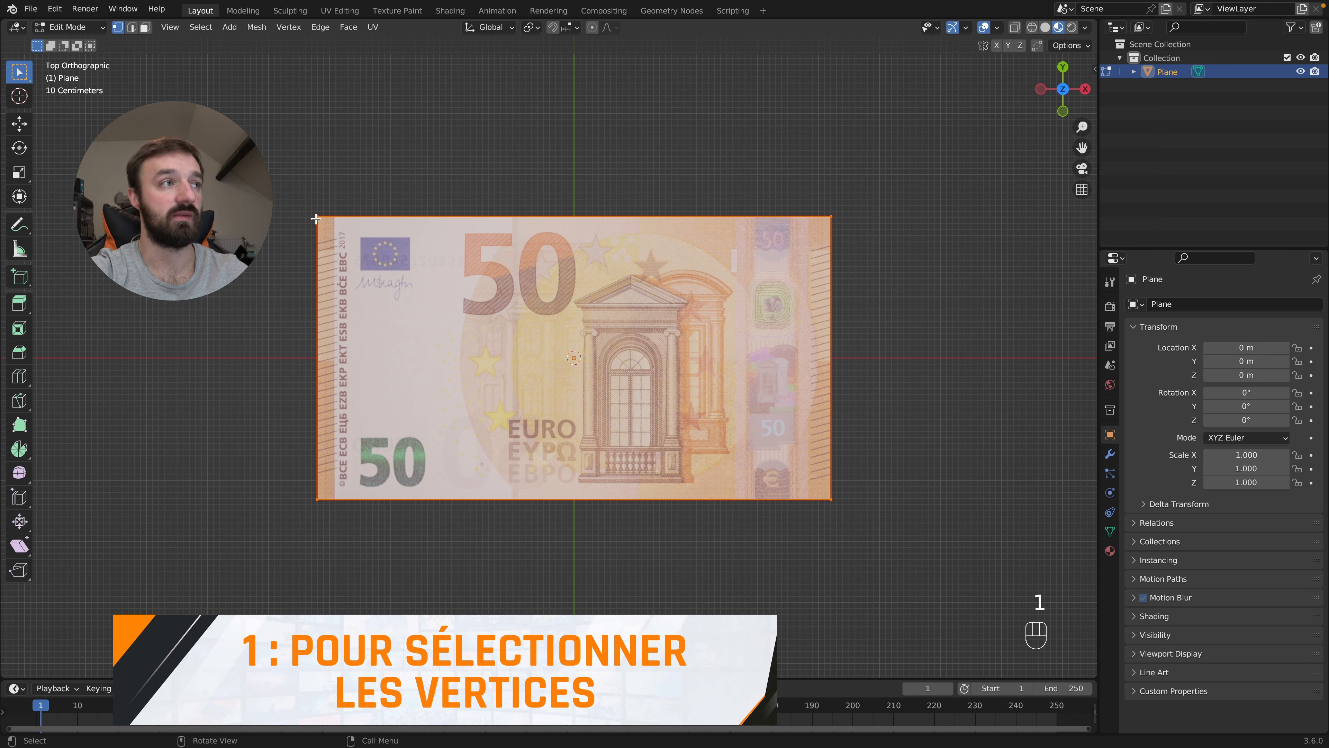
Try to move a single vertex at the banknote's upper-right corner inward, and undo the move
click(830, 215)
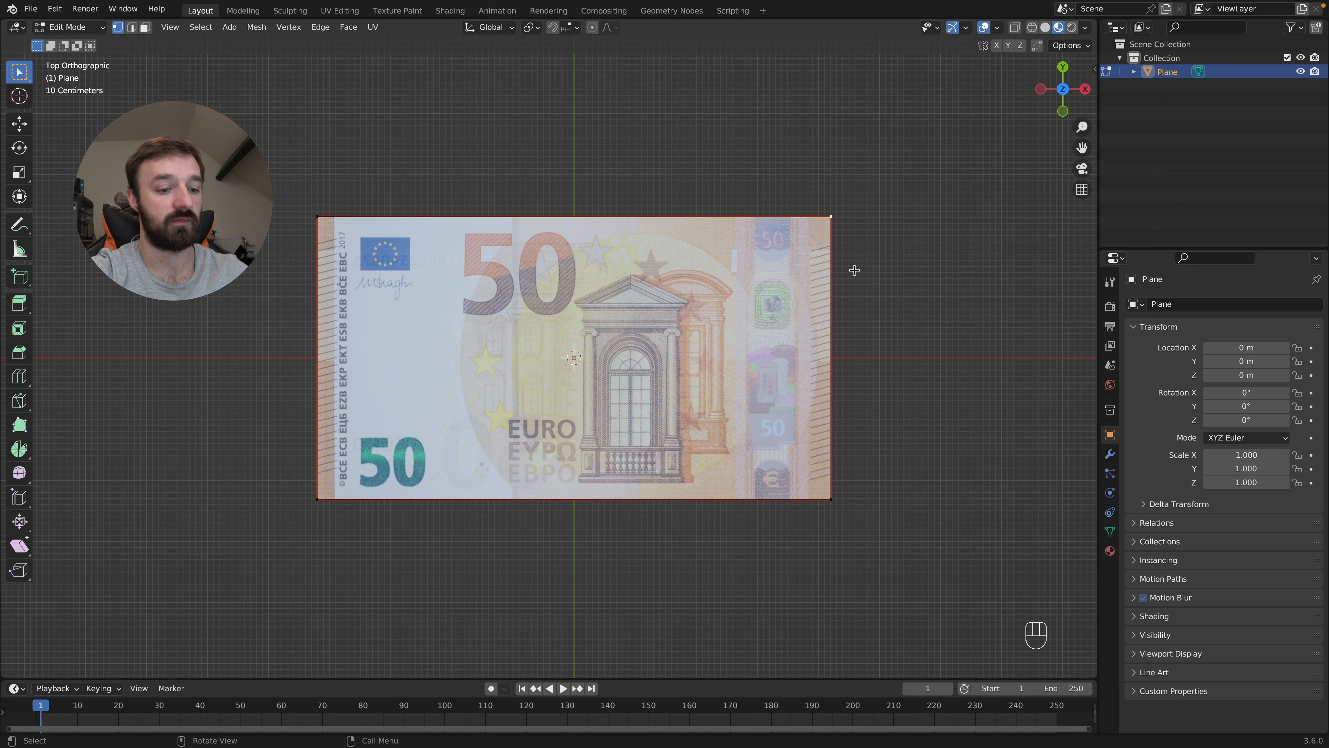
key(g)
click(821, 231)
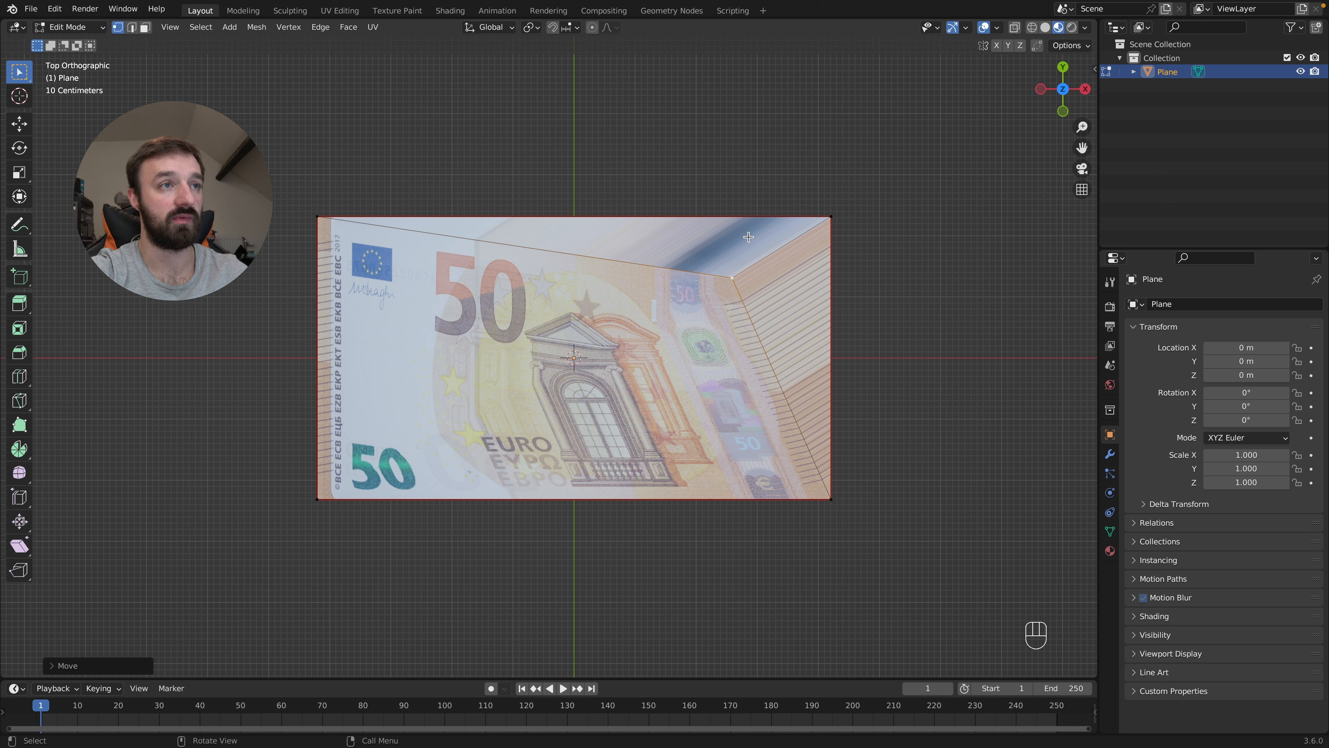
key(super+z)
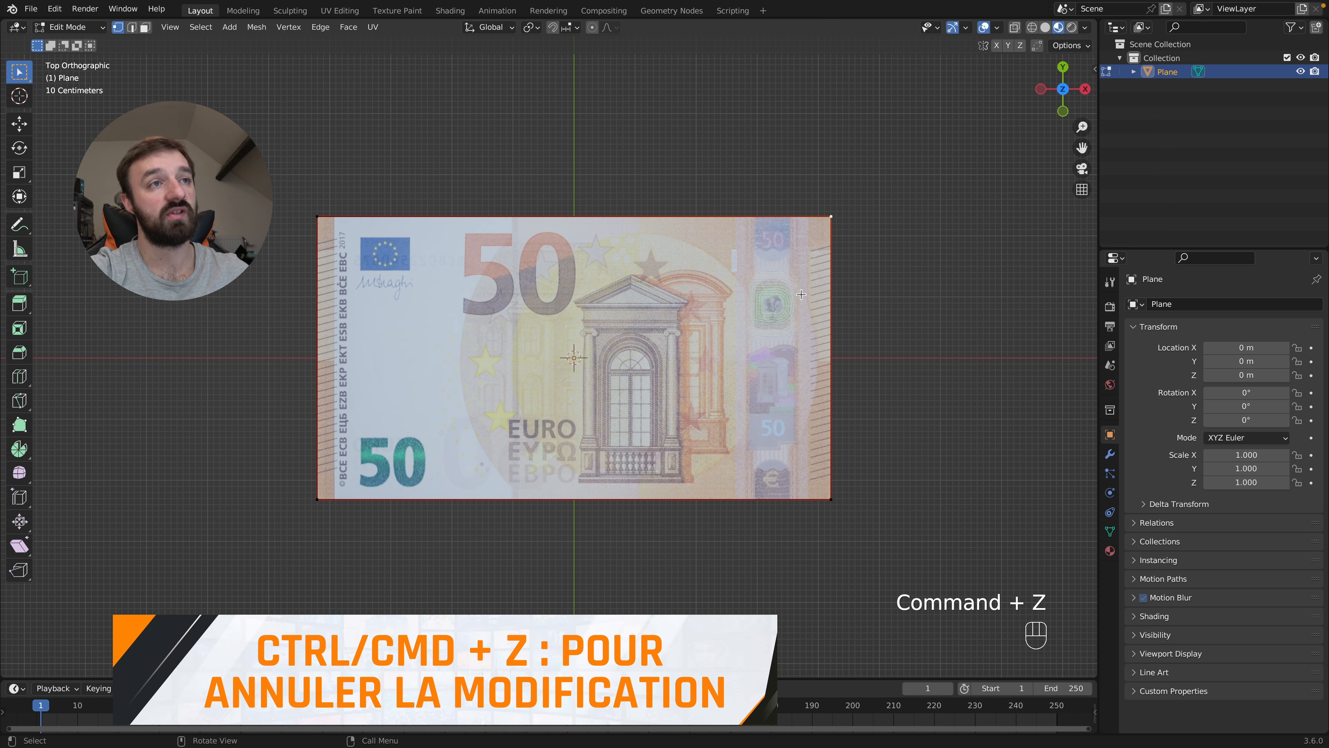
Try to move the banknote's upper-right corner after box-selecting it in Material Preview, and undo the move
drag(960, 139, 757, 275)
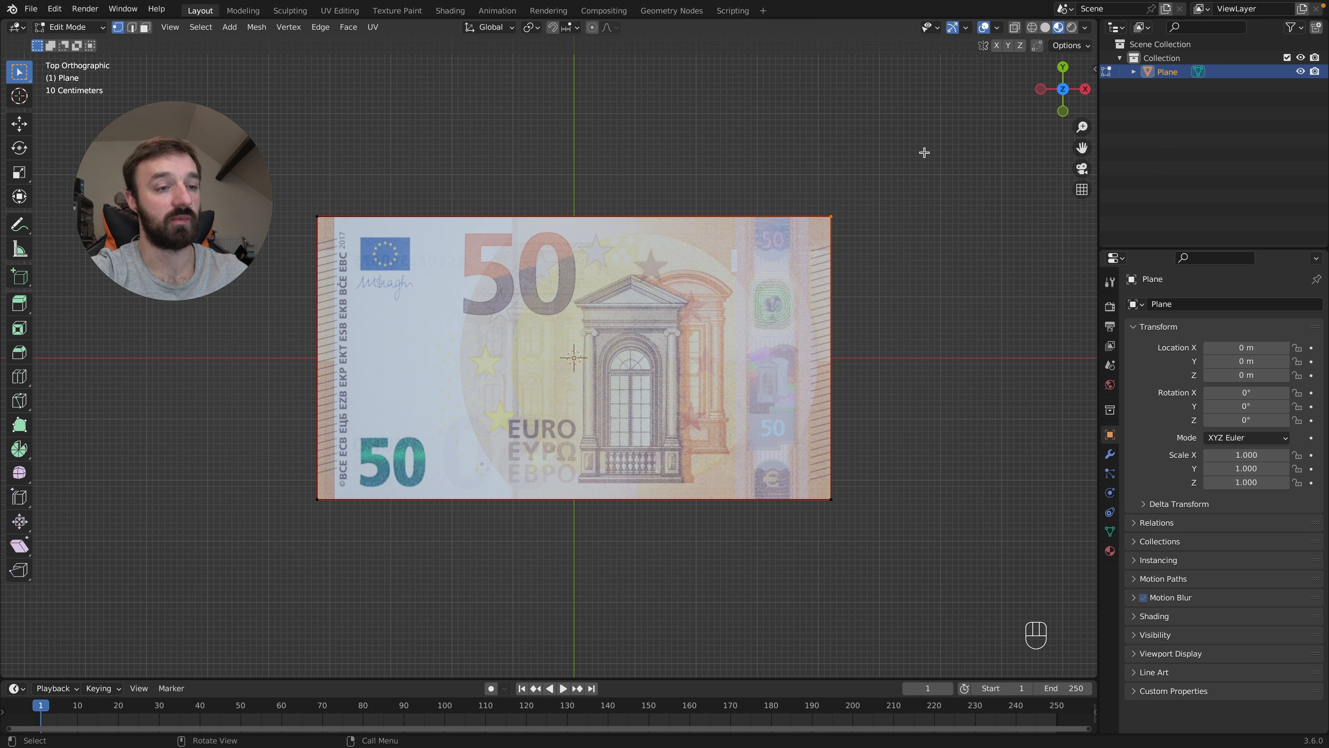
key(g)
click(757, 299)
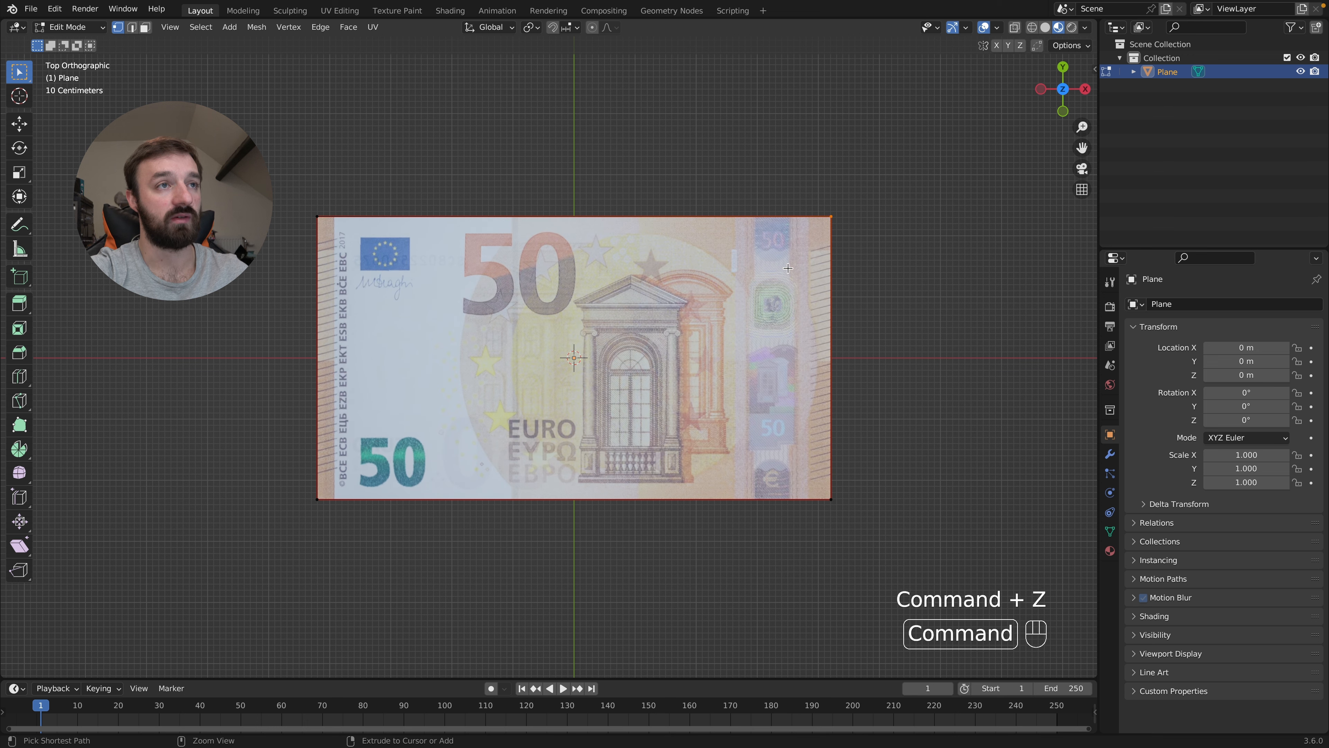
key(ctrl+z)
Box-select the banknote's upper-right corner again and examine its vertices edge-on from the side
drag(897, 184, 756, 262)
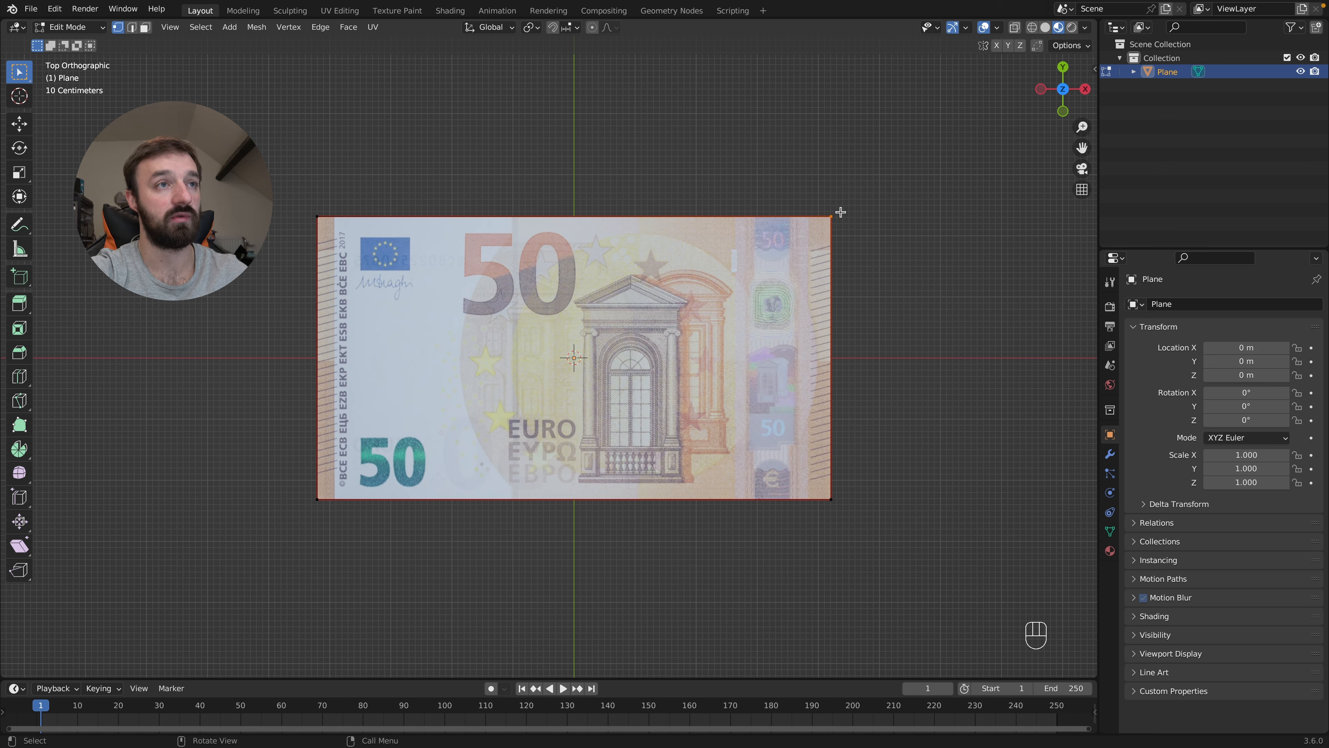
middle_drag(845, 231, 837, 225)
middle_drag(917, 377, 466, 359)
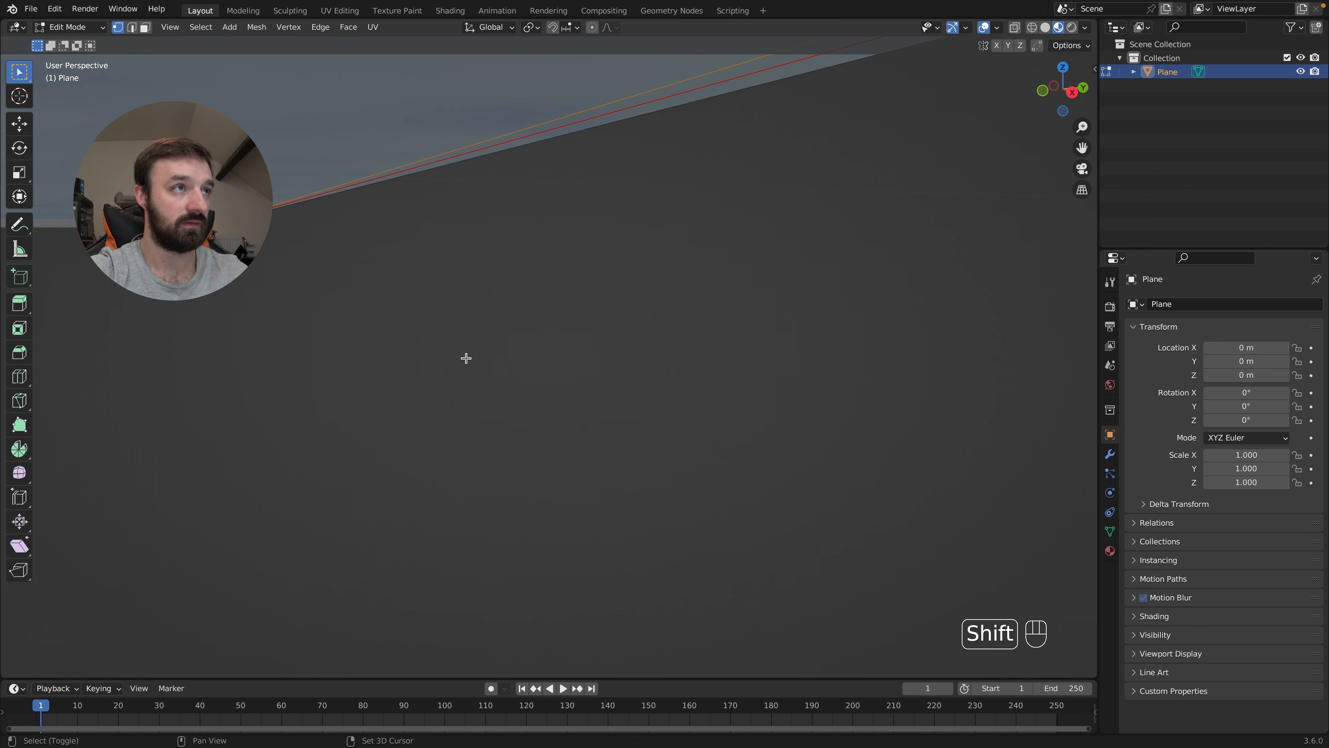
shift+scroll(467, 359, down, 3)
shift+scroll(467, 358, down, 1)
super+scroll(467, 358, down, 5)
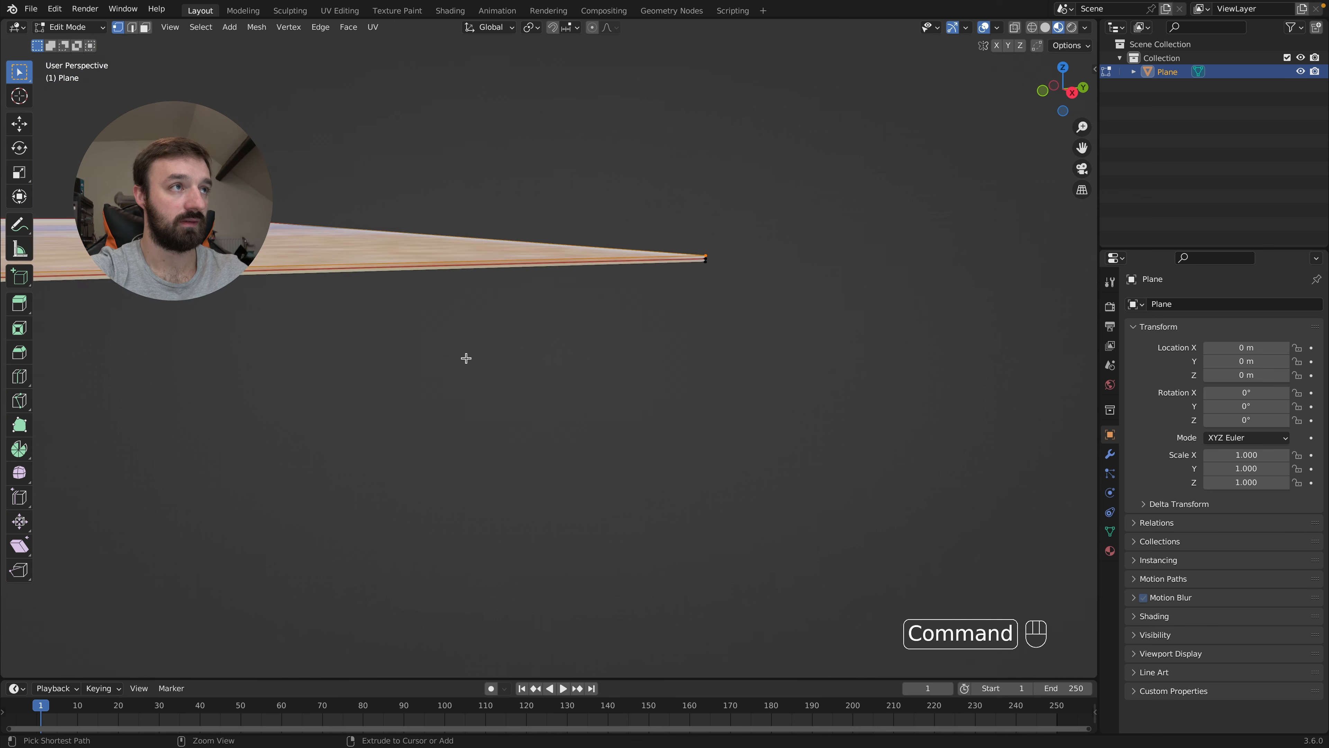
scroll(466, 358, up, 5)
Try to move the corner's stacked vertices together after box-selecting them from the side, and undo the change
drag(726, 374, 694, 412)
super+scroll(508, 328, down, 5)
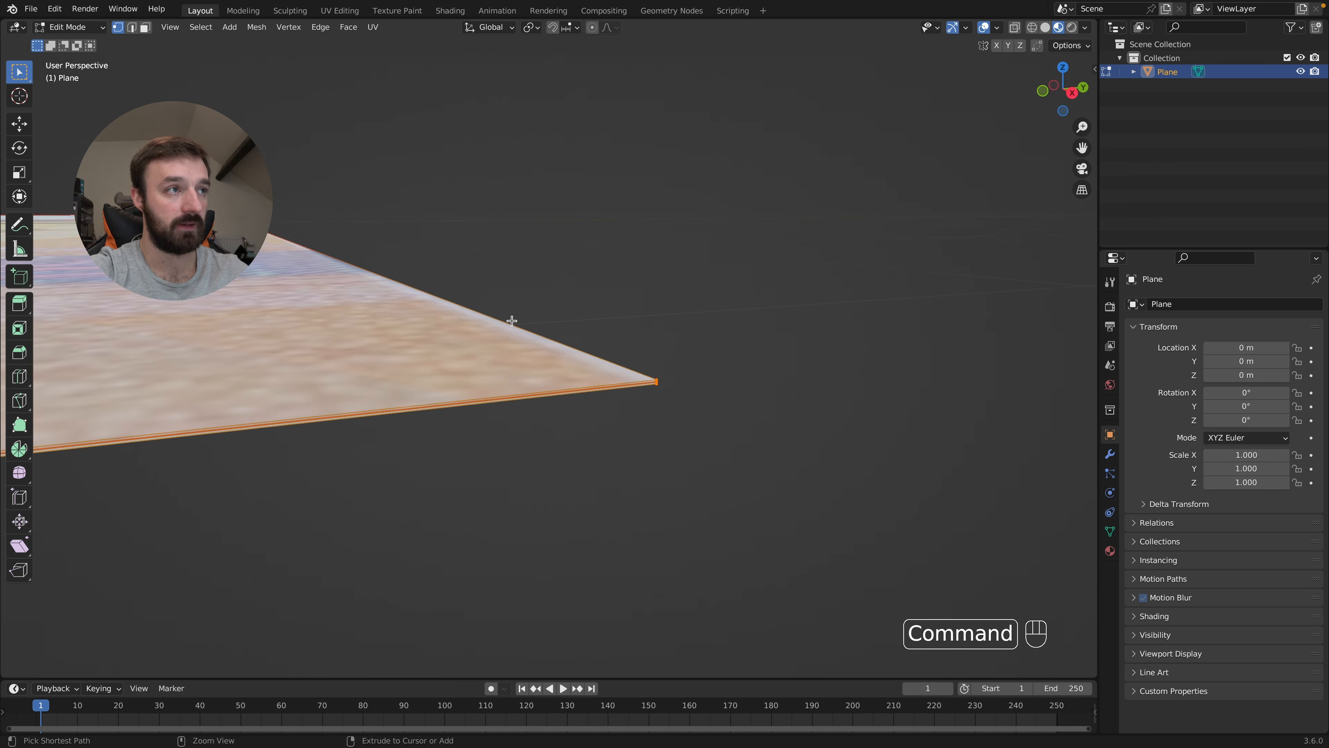
super+scroll(550, 359, down, 2)
scroll(550, 358, up, 5)
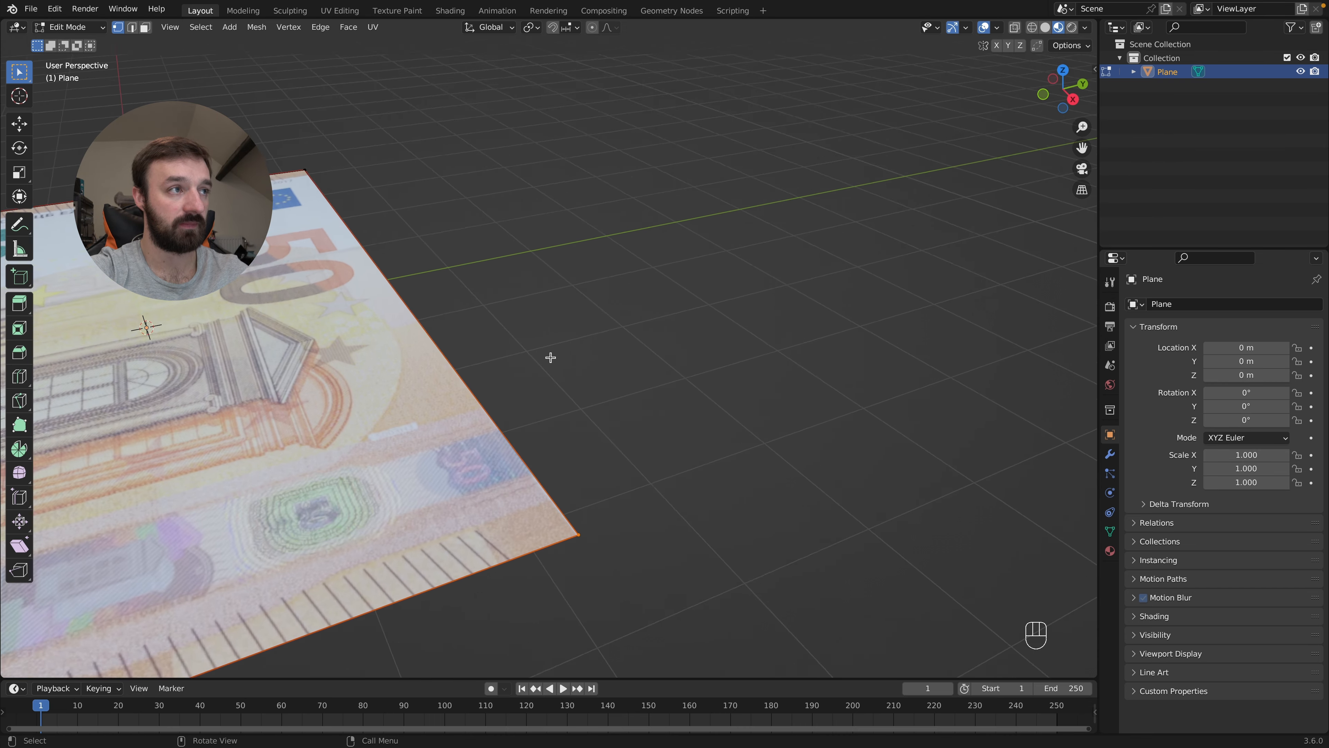
key(g)
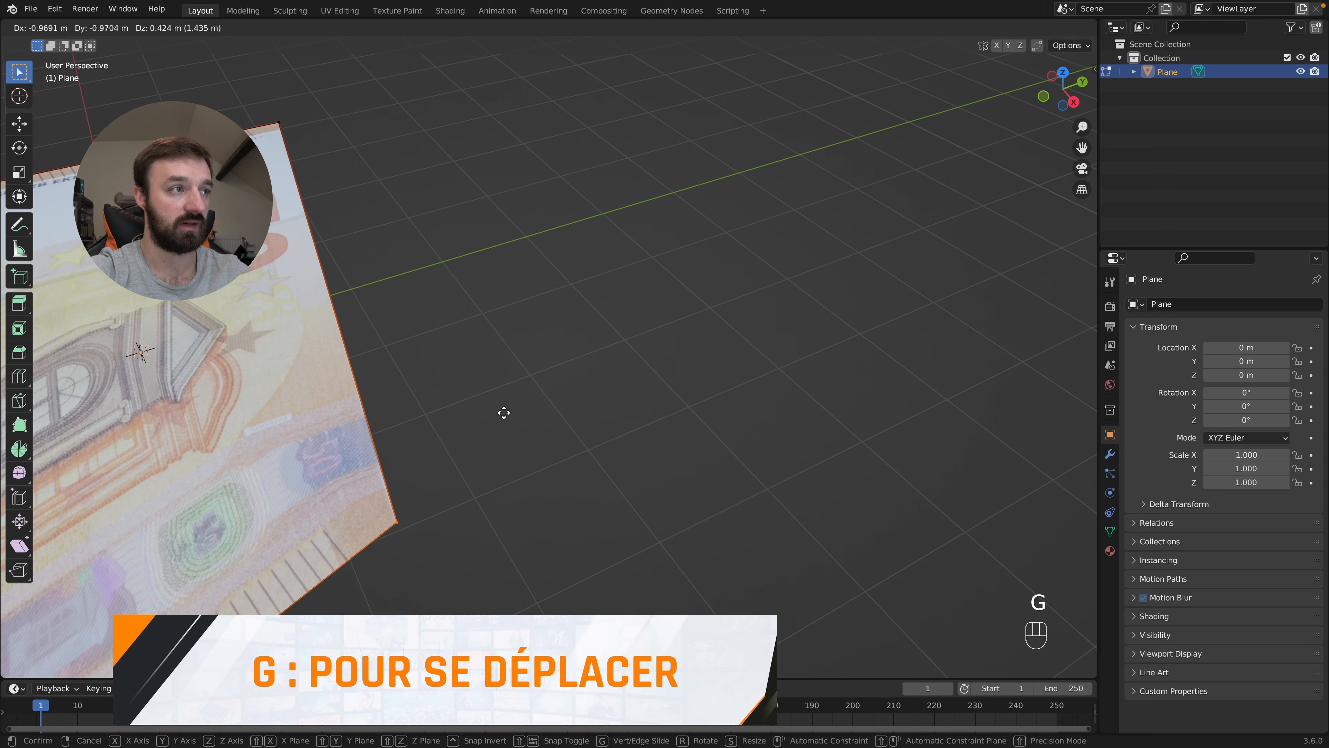
click(441, 356)
key(super+z)
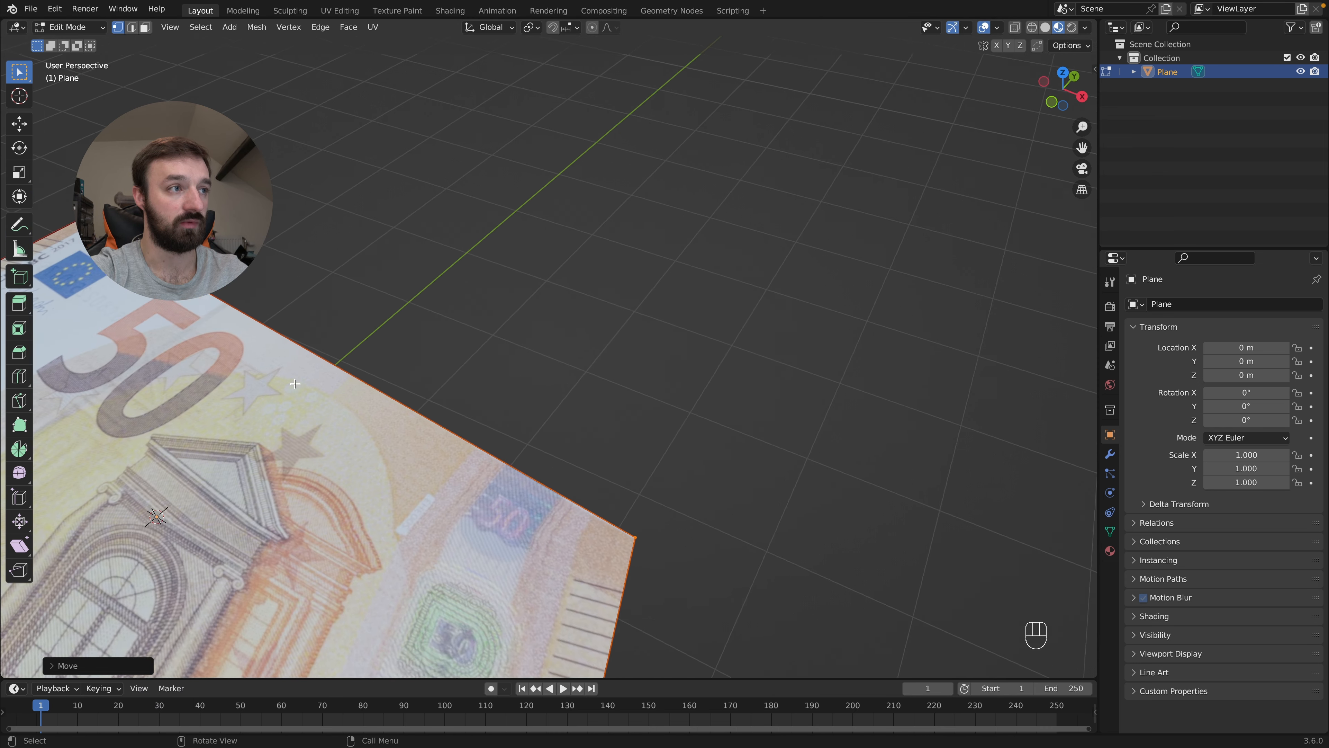
key(super+z)
Select all stacked vertices at the banknote's upper-right corner in Wireframe shading, and return to Material Preview
key(KP_7)
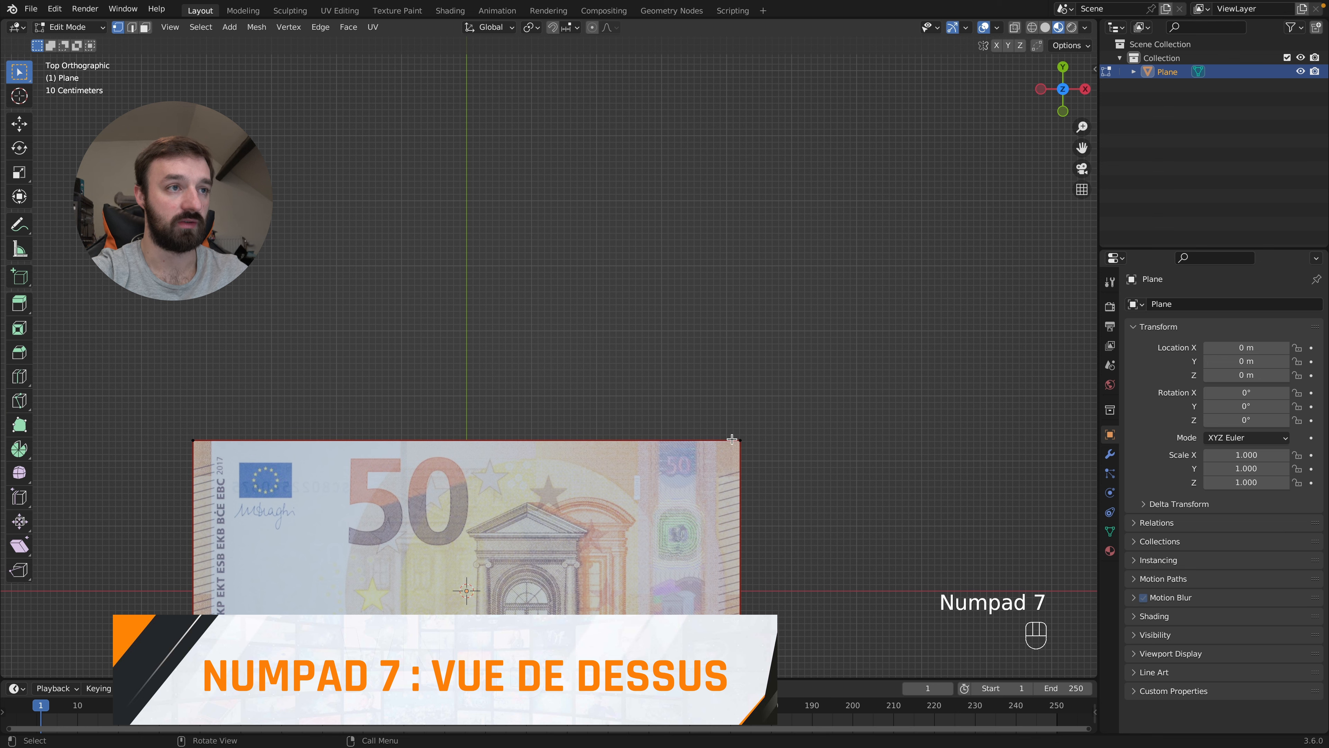
shift+scroll(750, 418, down, 6)
shift+scroll(750, 418, down, 1)
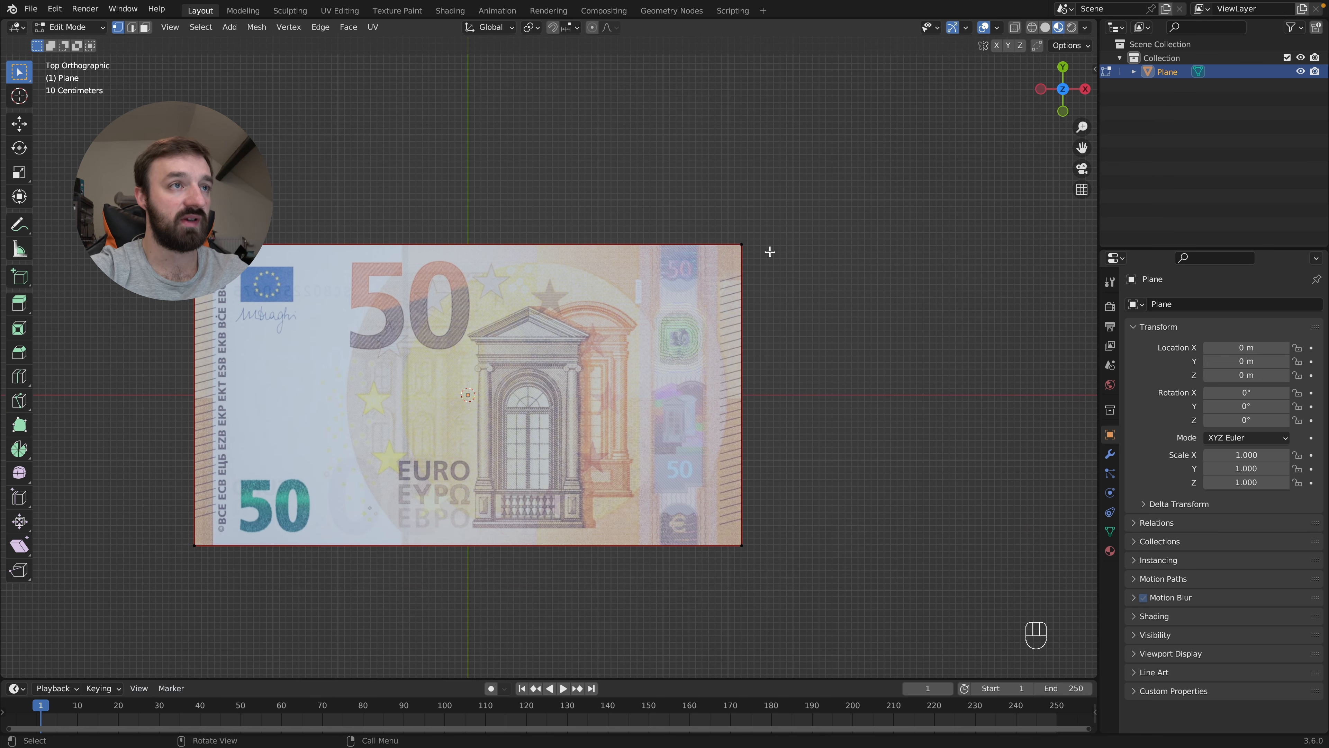
middle_drag(766, 249, 753, 230)
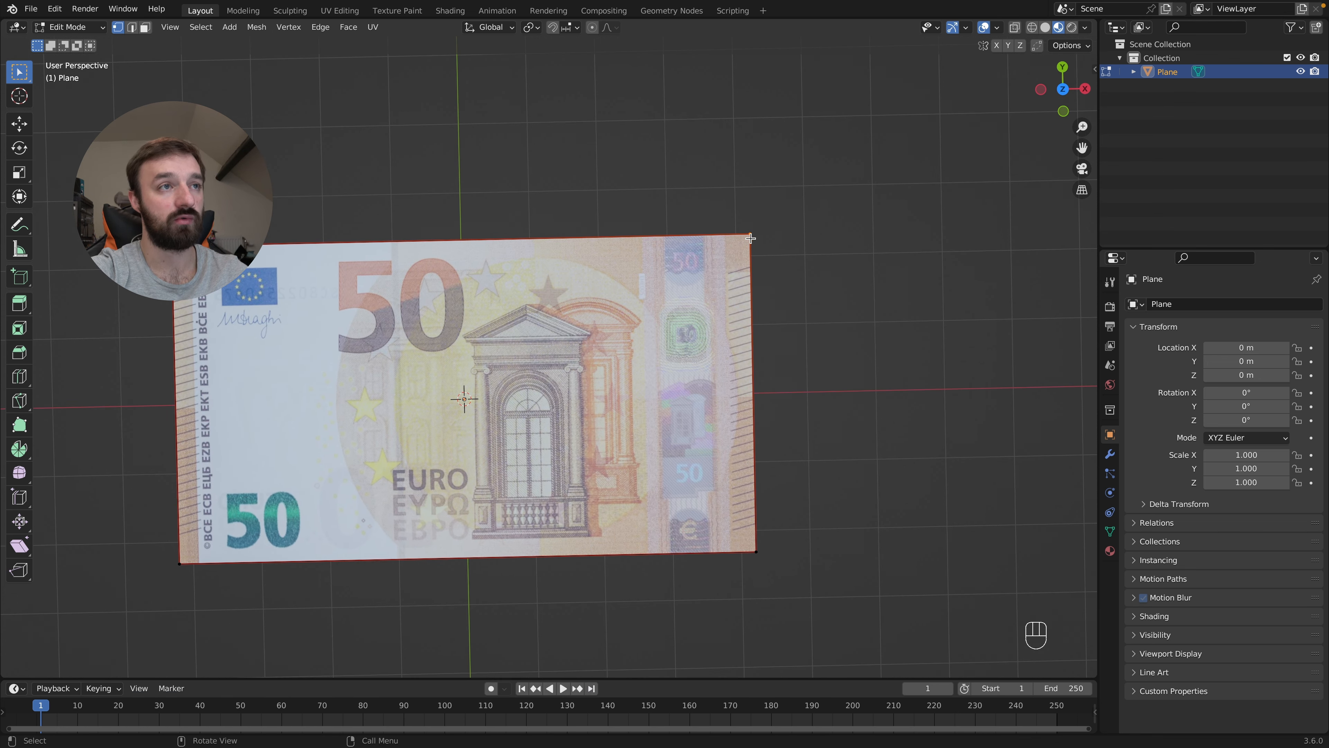
key(z)
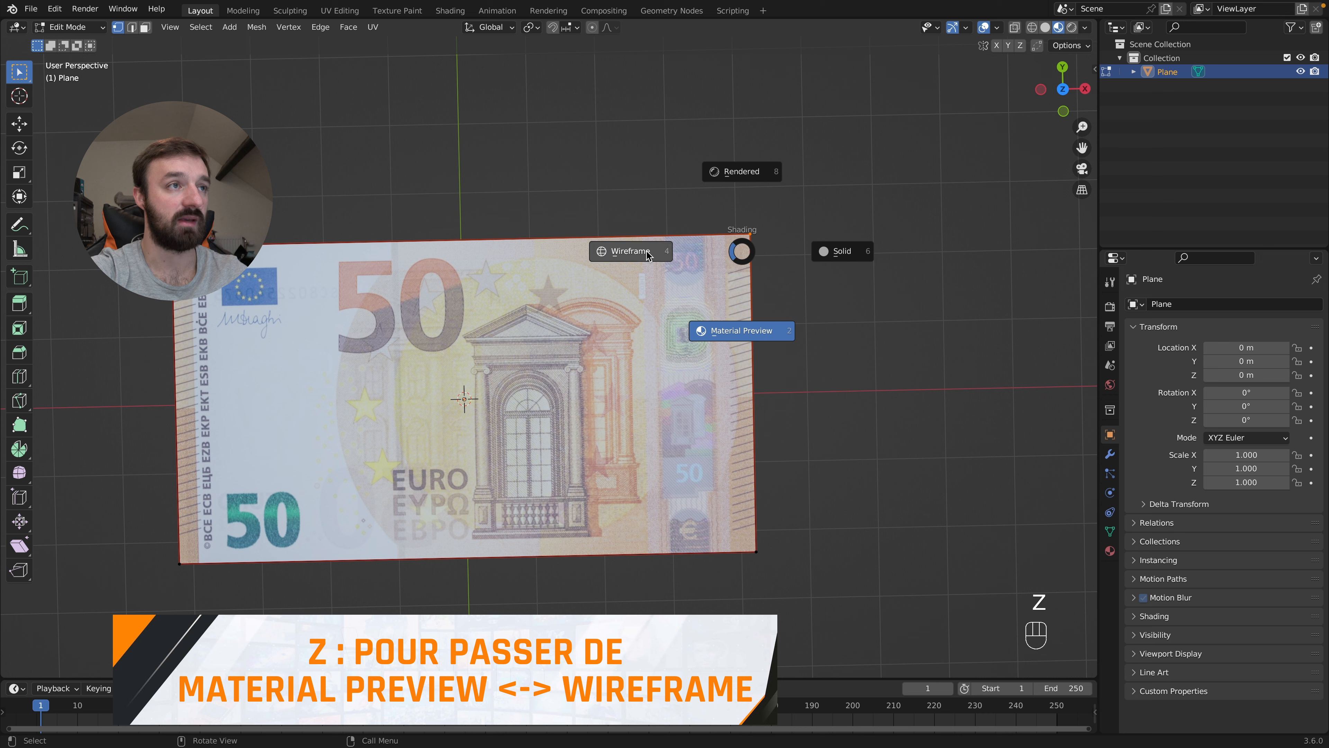
click(622, 254)
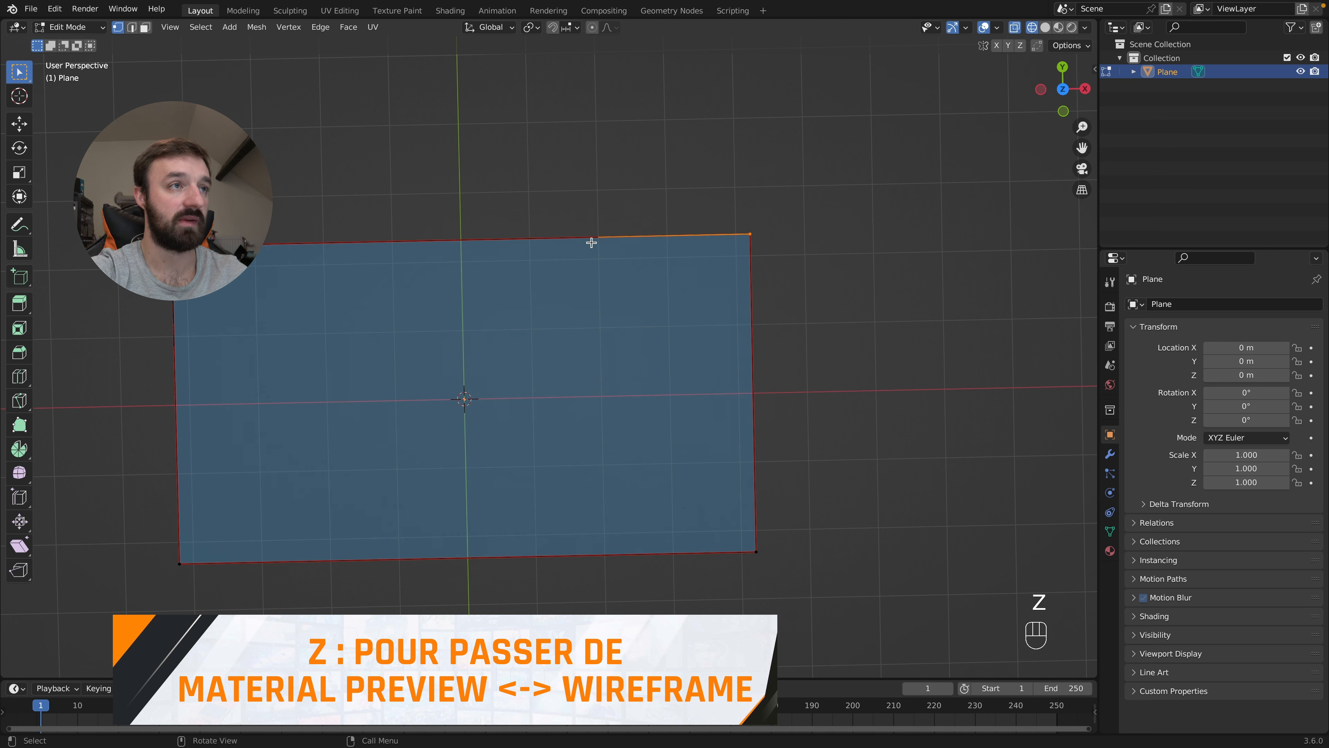
drag(850, 169, 654, 318)
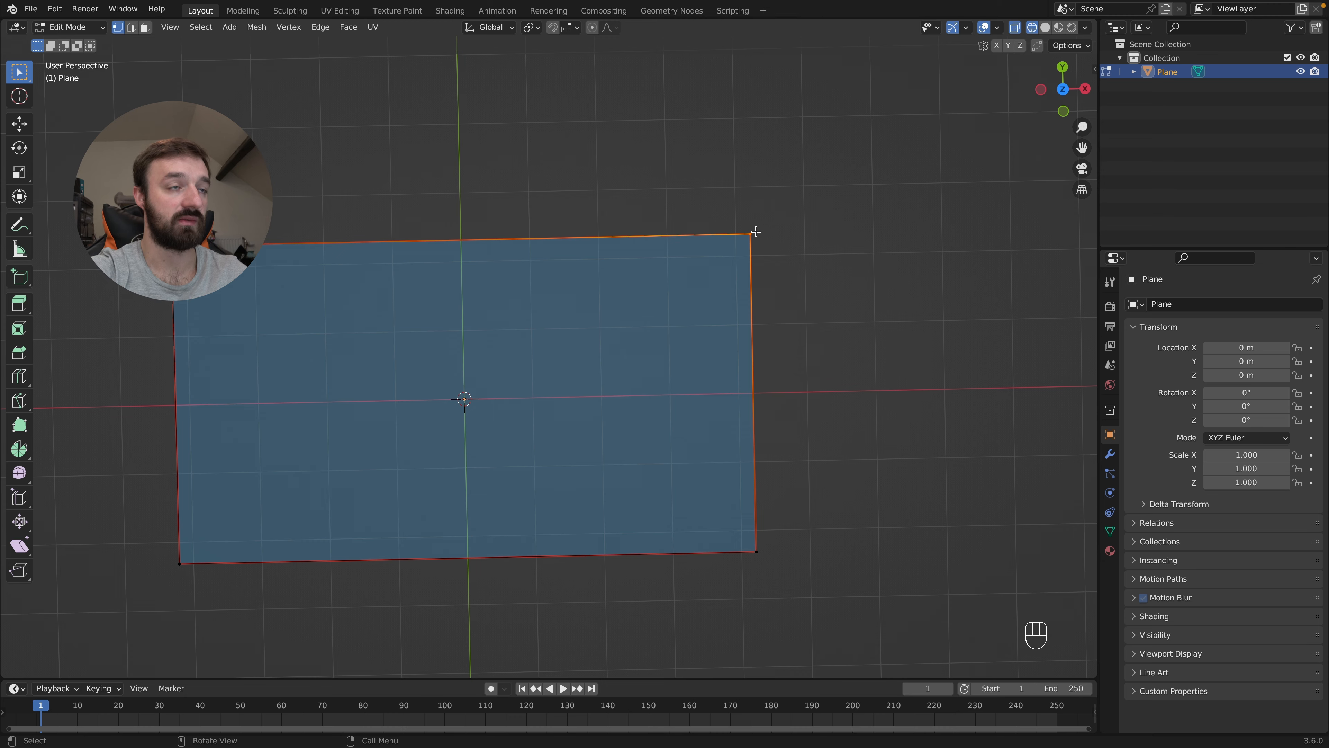
key(z)
click(633, 306)
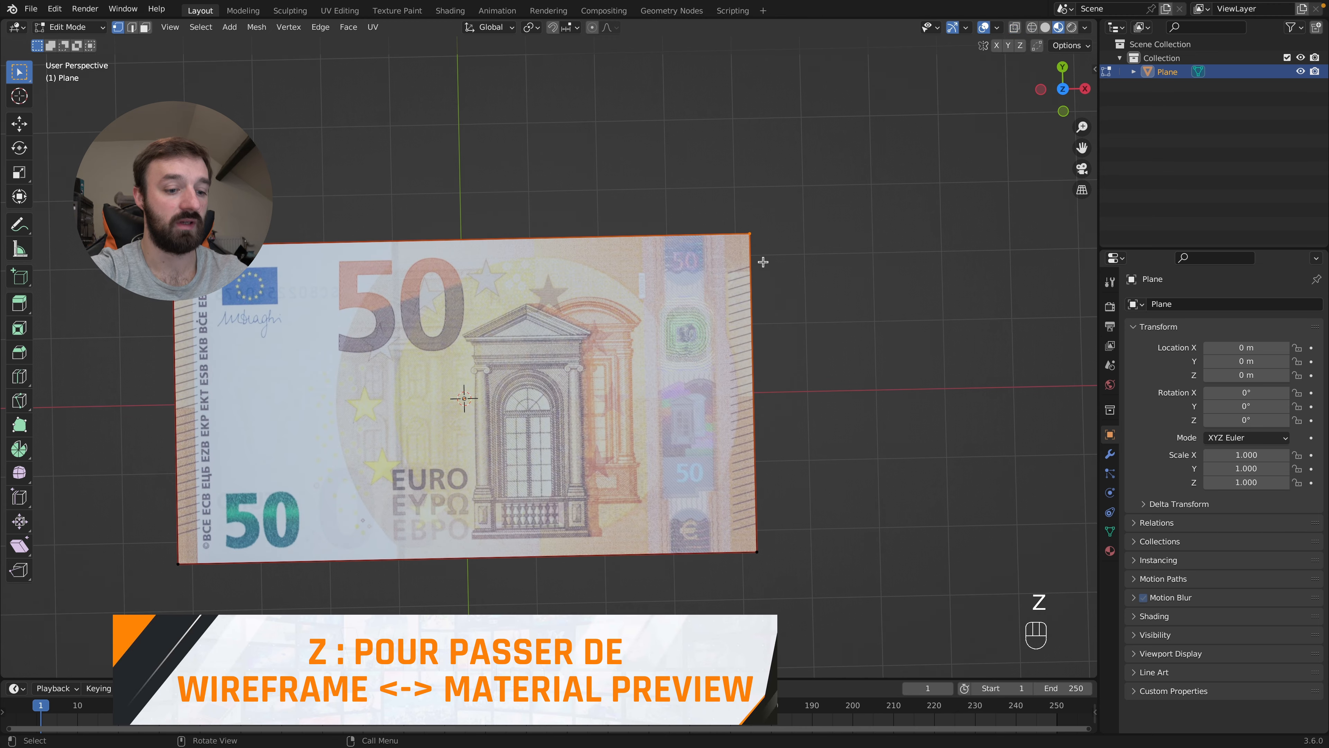
Try to move the stacked vertices of the banknote's upper-right corner together, and undo the move
key(g)
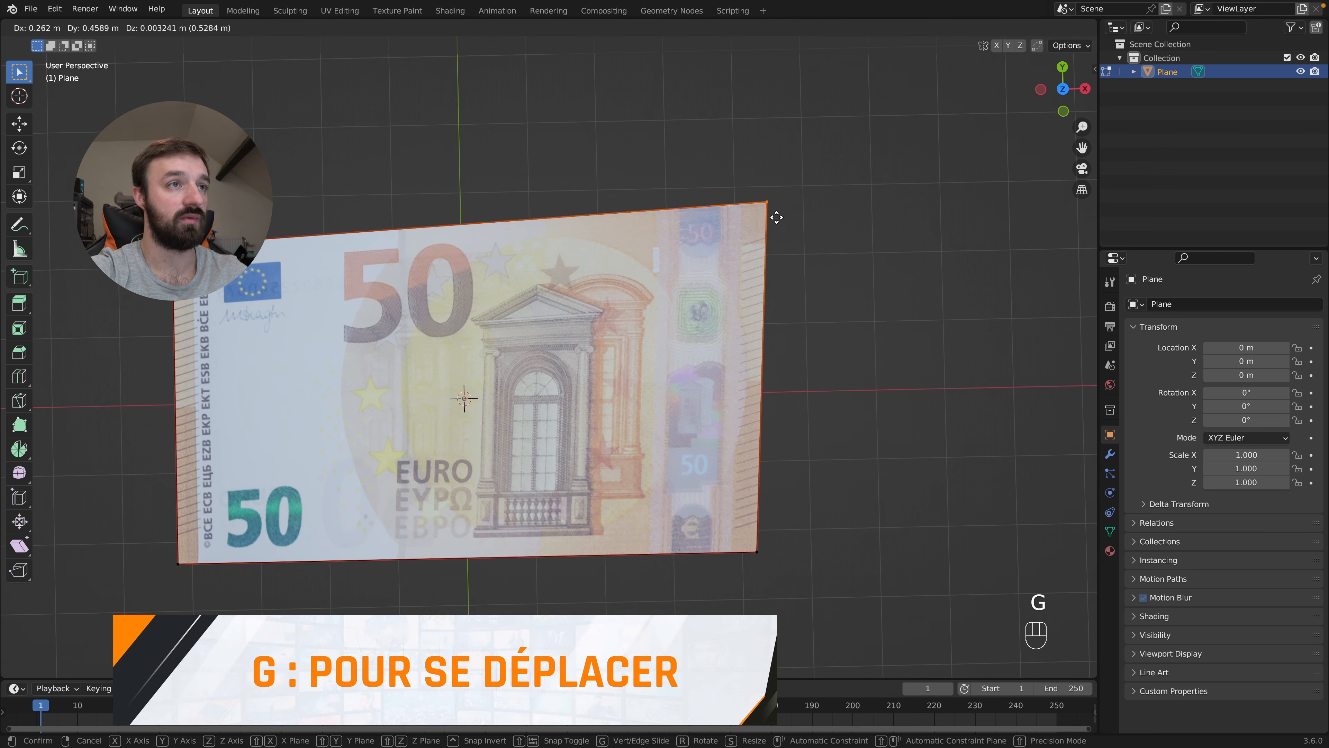
click(720, 231)
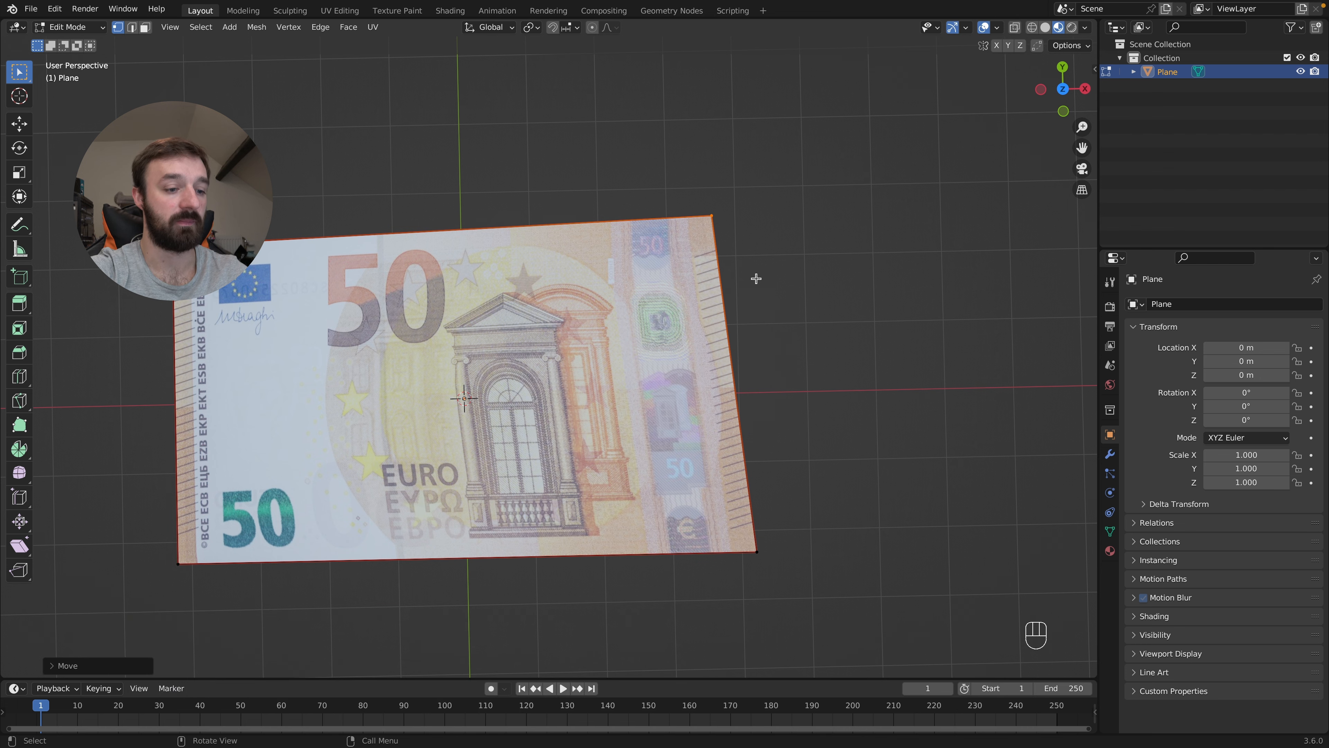
key(super+z)
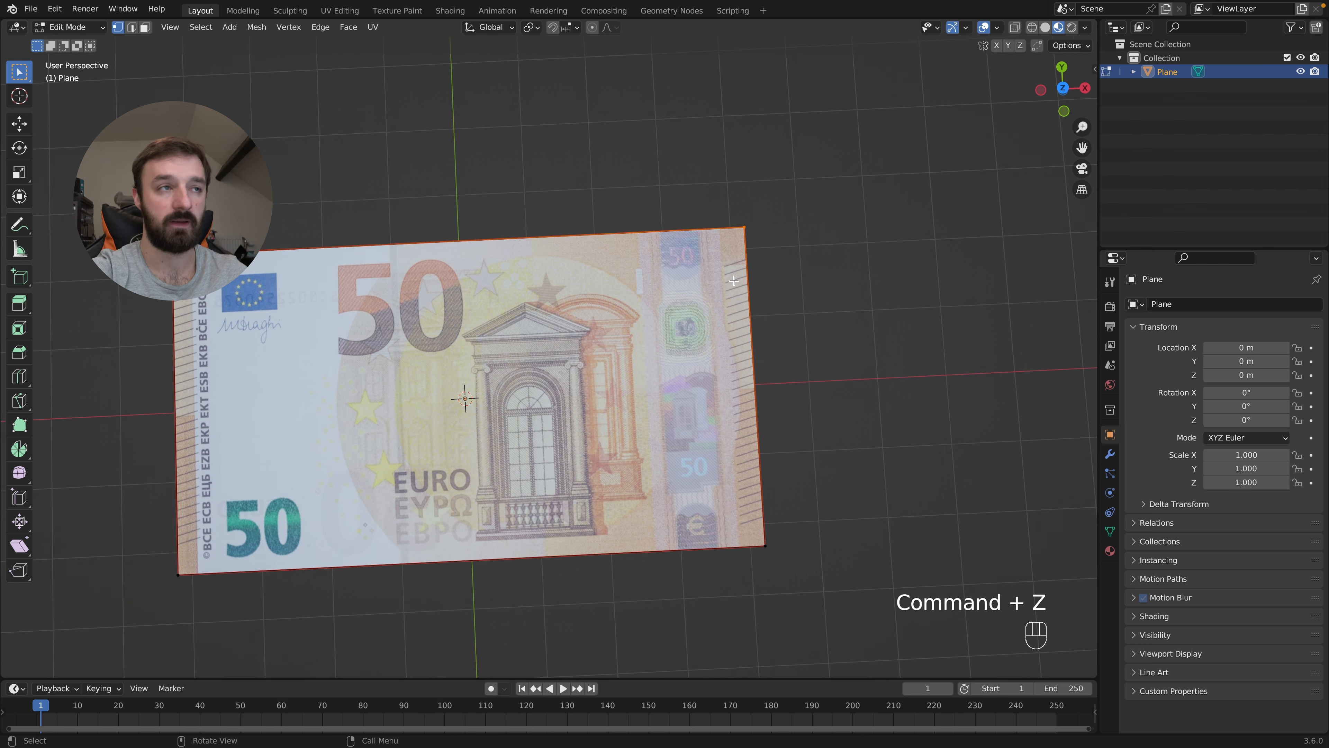
From the top view, subdivide the banknote along its length with a loop cut set to 40 vertical cuts
key(KP_7)
shift+scroll(734, 281, left, 5)
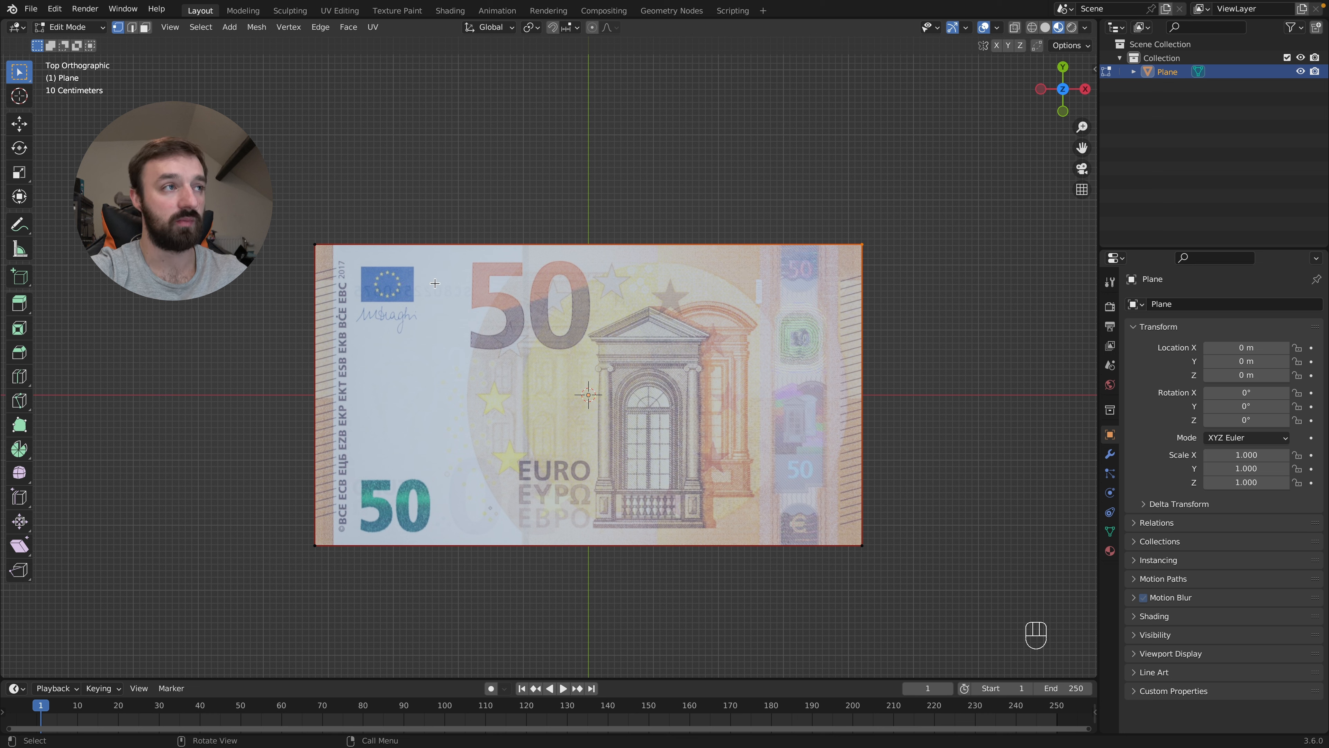
click(19, 376)
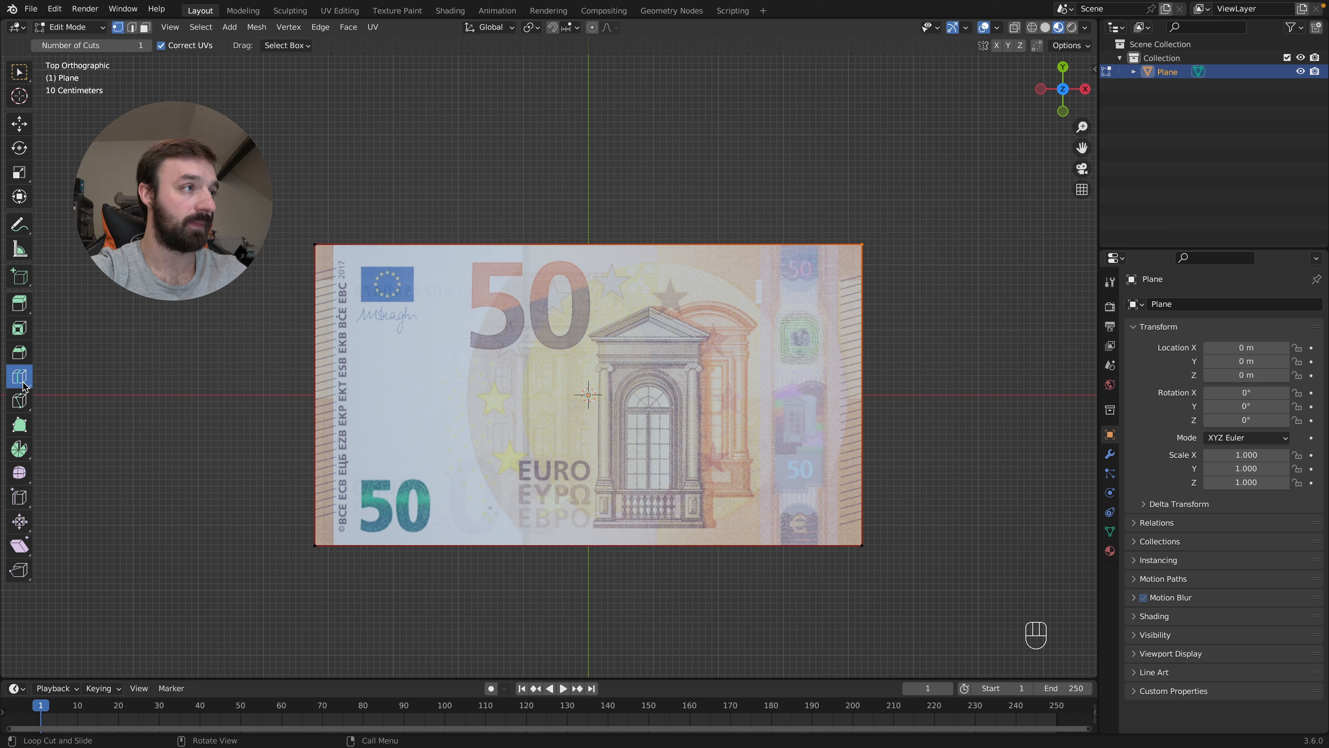
click(604, 251)
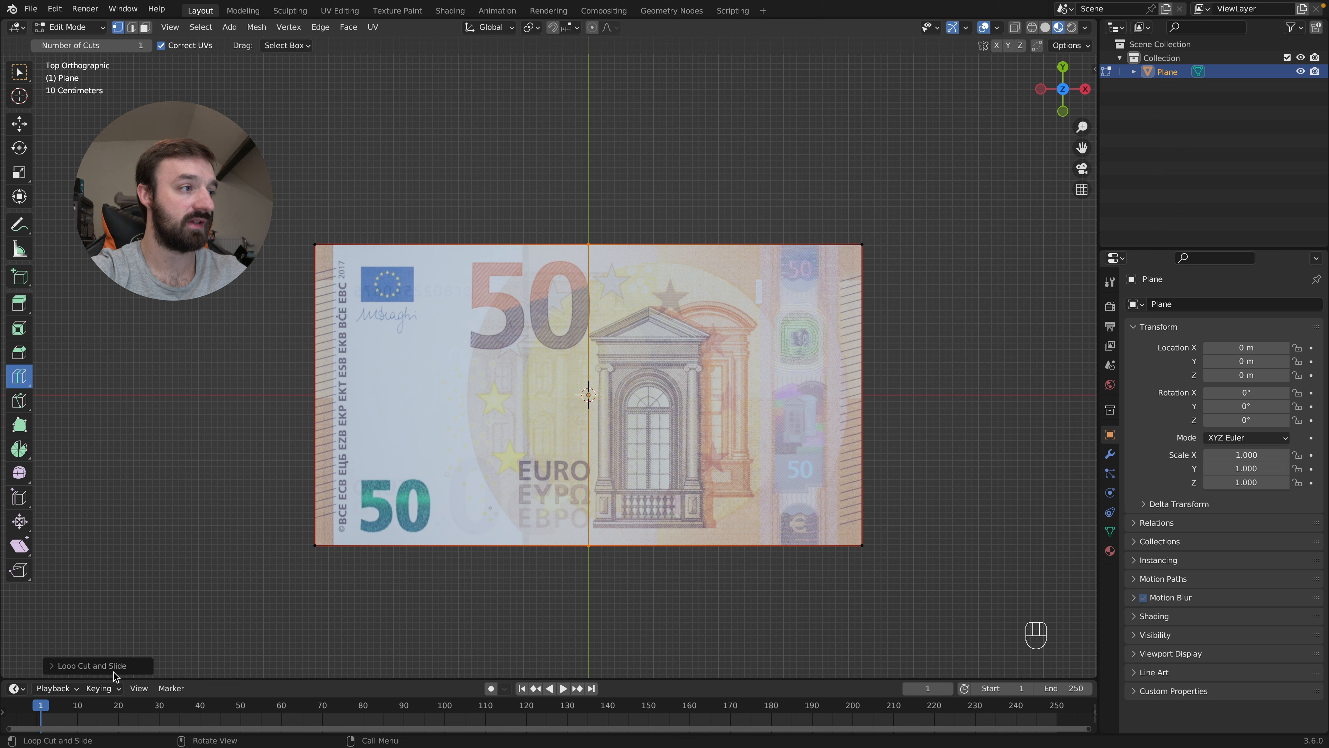
click(85, 668)
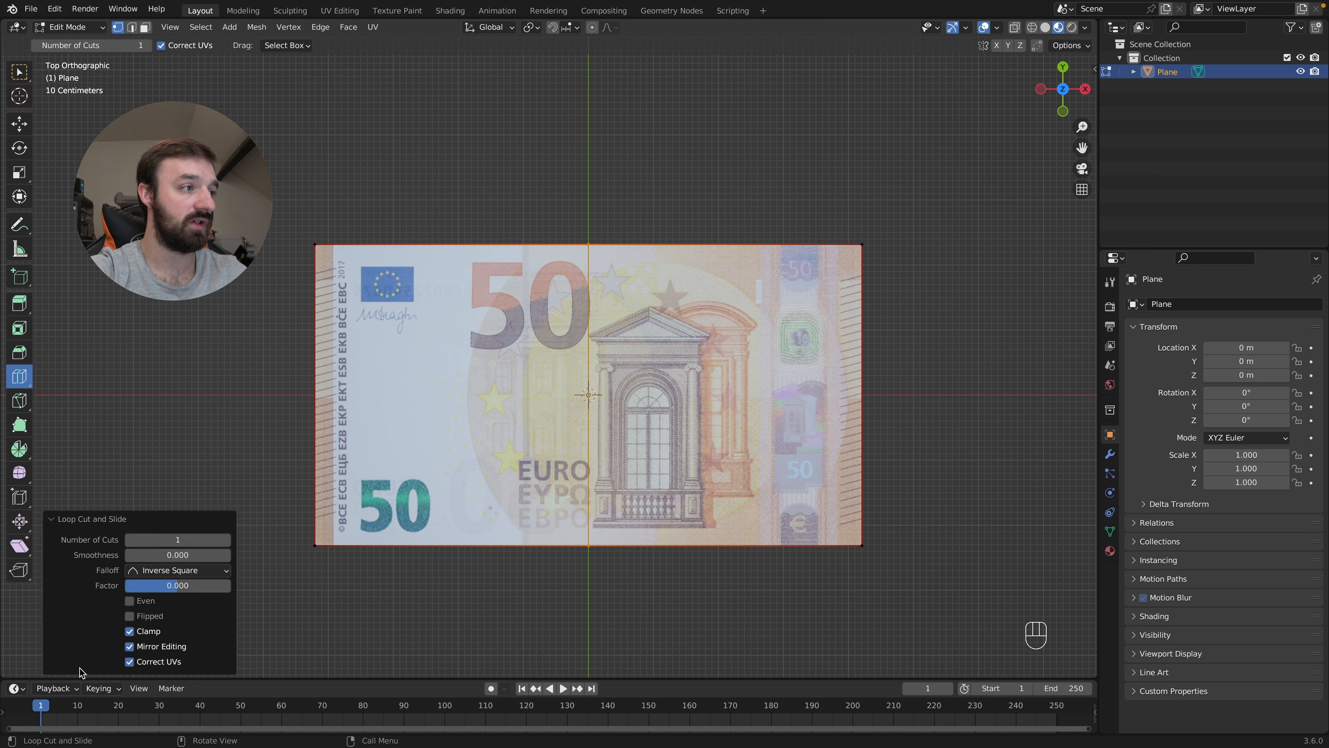
click(159, 542)
text(40)
key(Return)
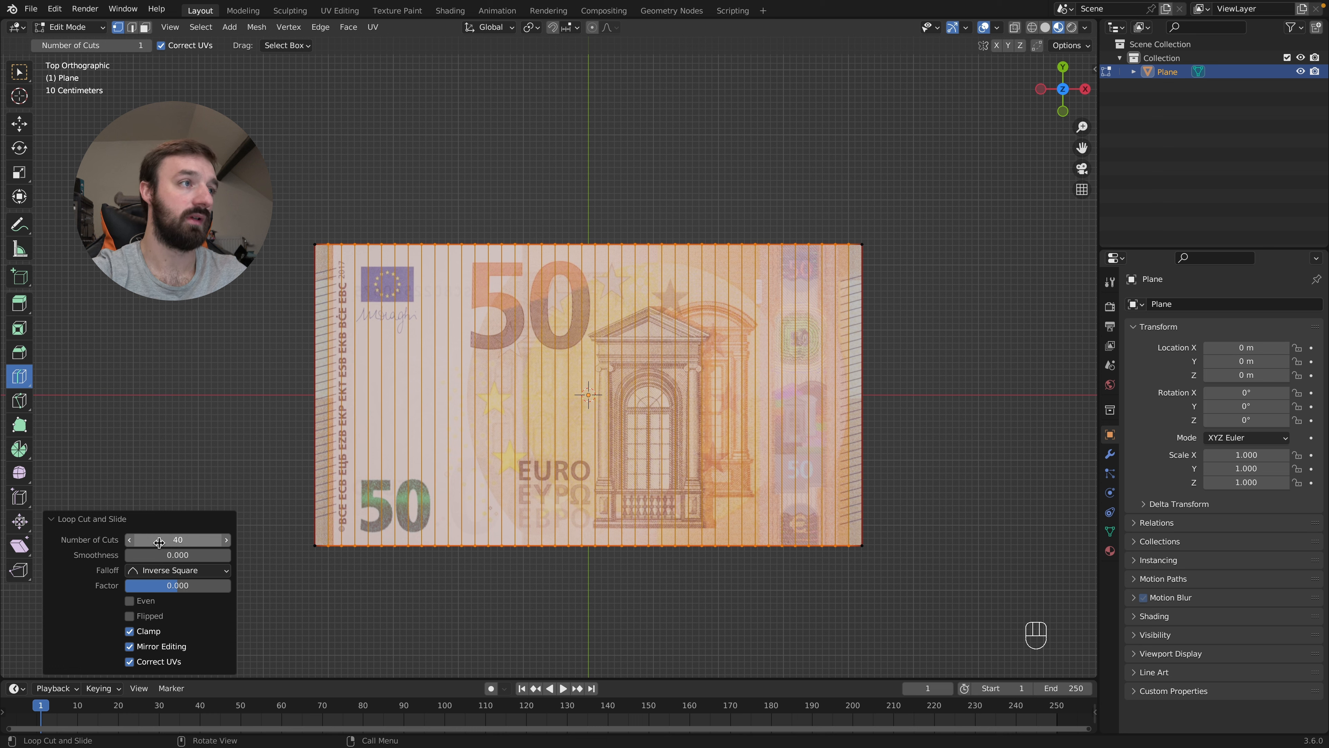
Add a second loop cut across the banknote's height and set it to 40 horizontal cuts
click(299, 409)
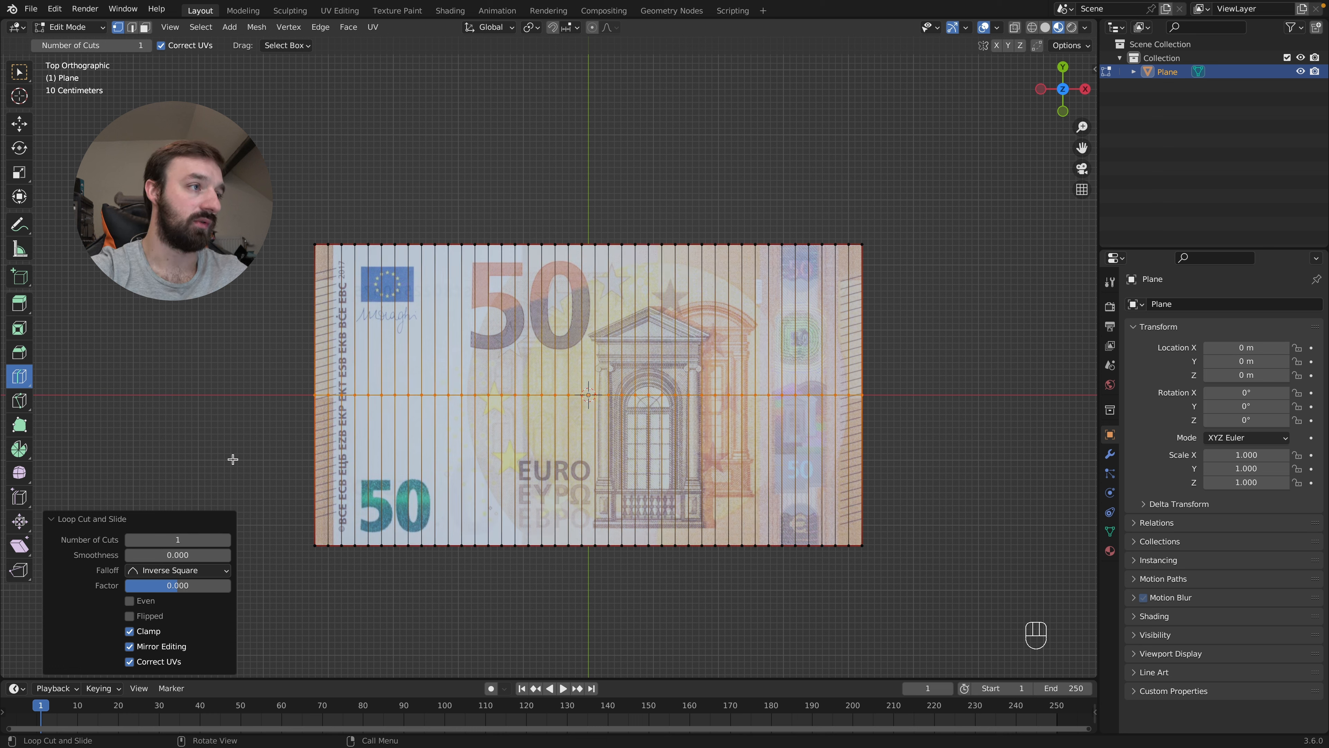
click(166, 538)
text(1)
key(Return)
click(167, 537)
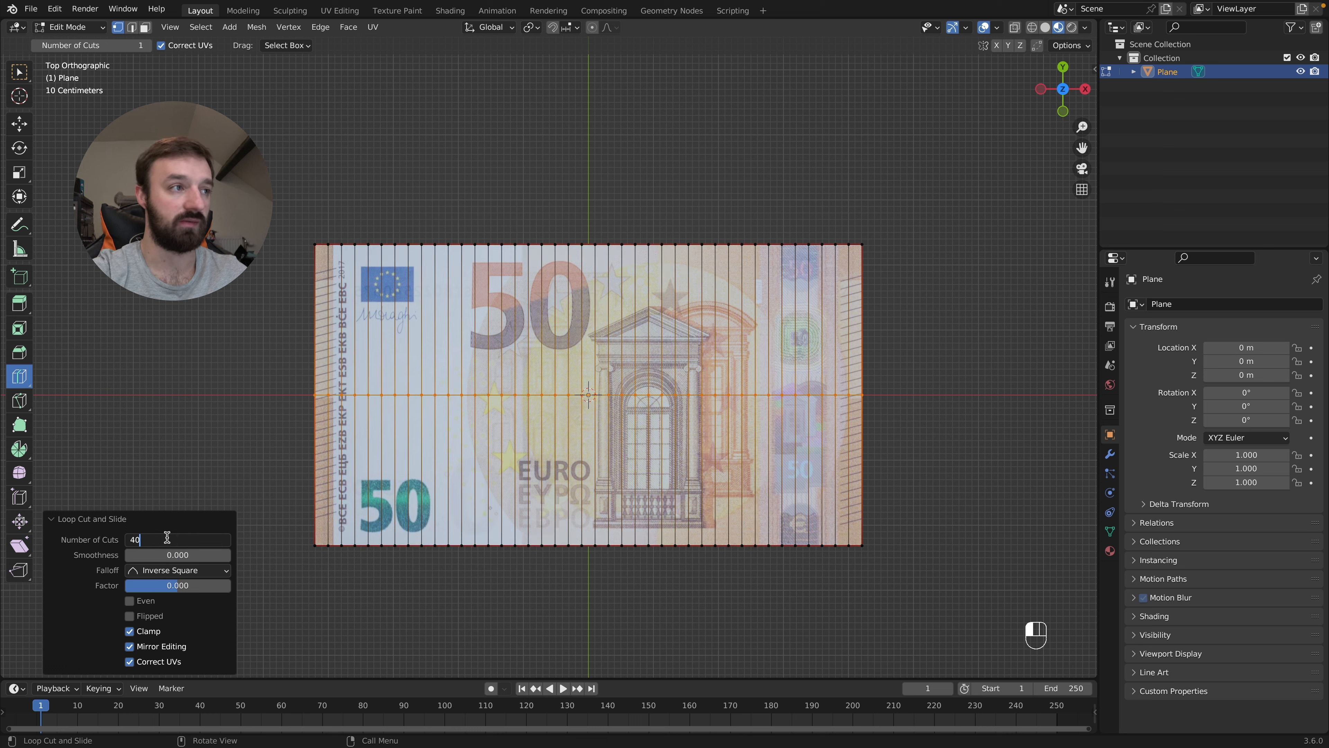
text(40)
key(Return)
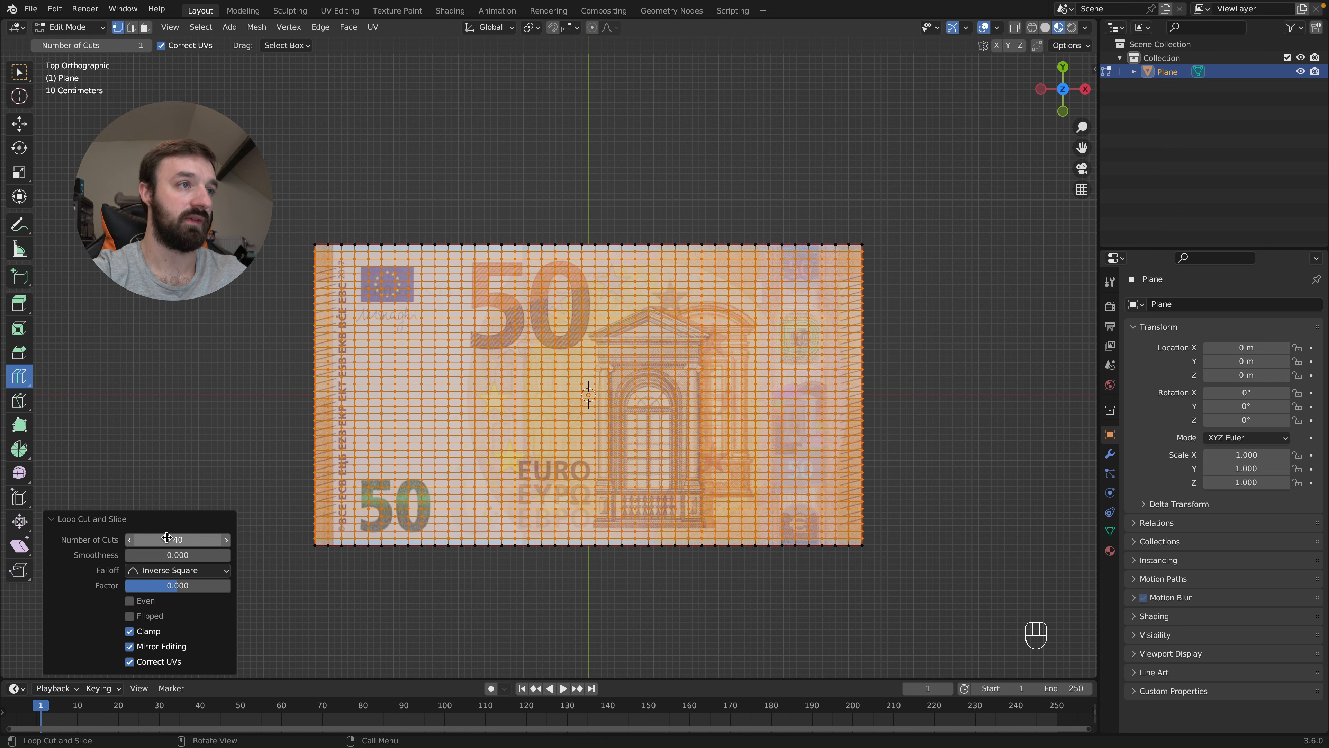
Clear the selection, select only the upper-right corner vertices in Wireframe shading, and return to Material Preview
click(19, 73)
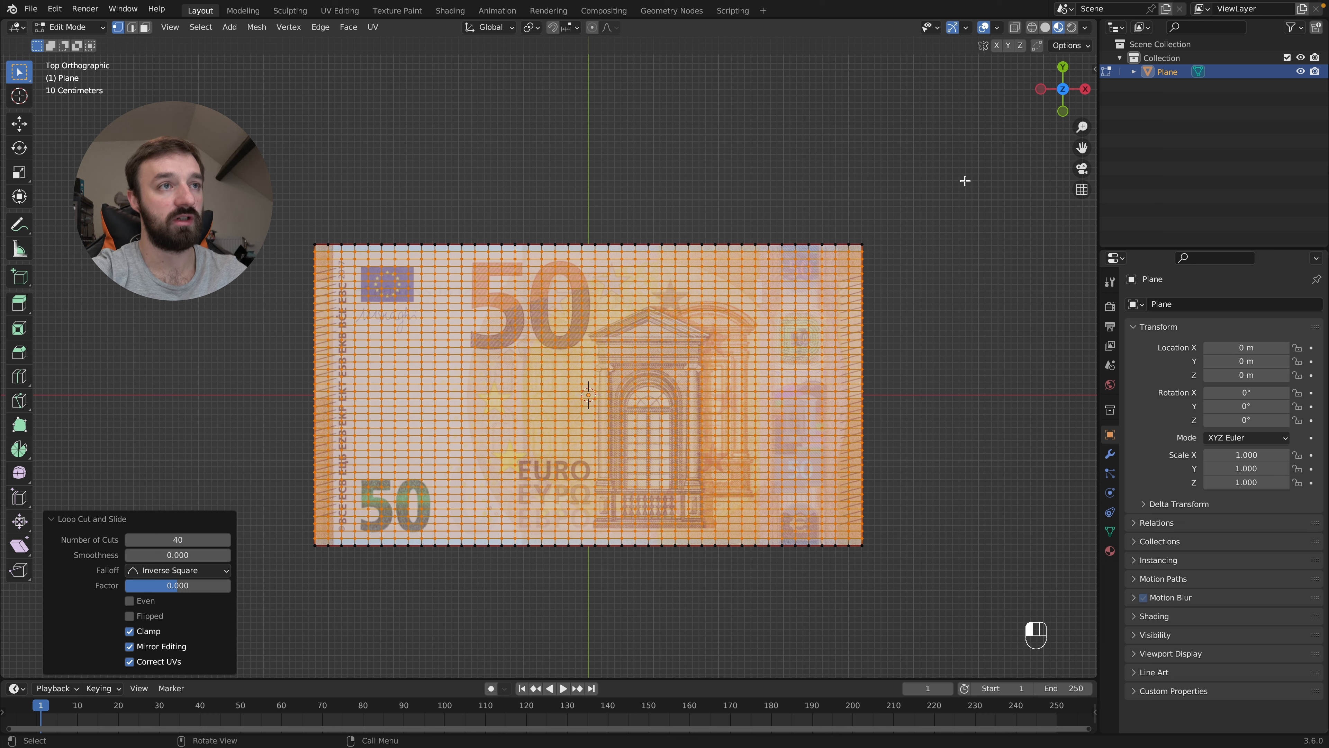
click(875, 294)
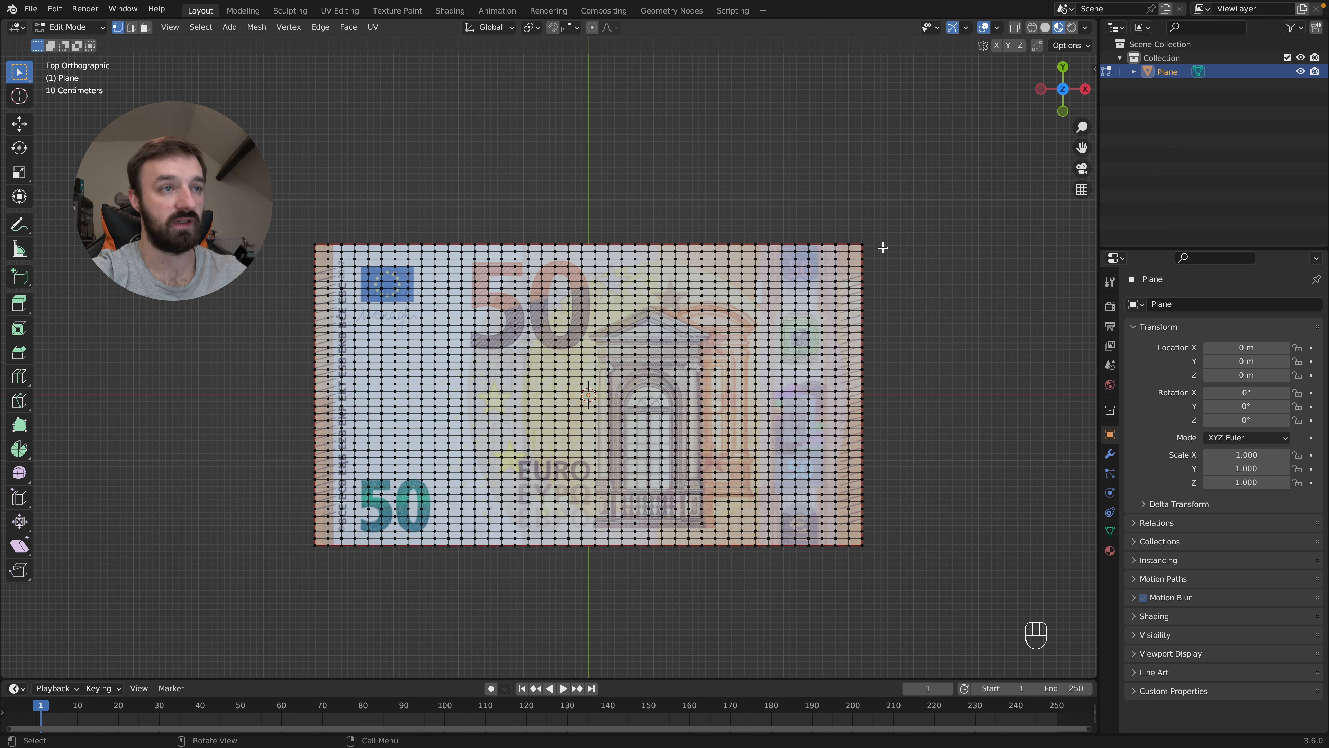
key(z)
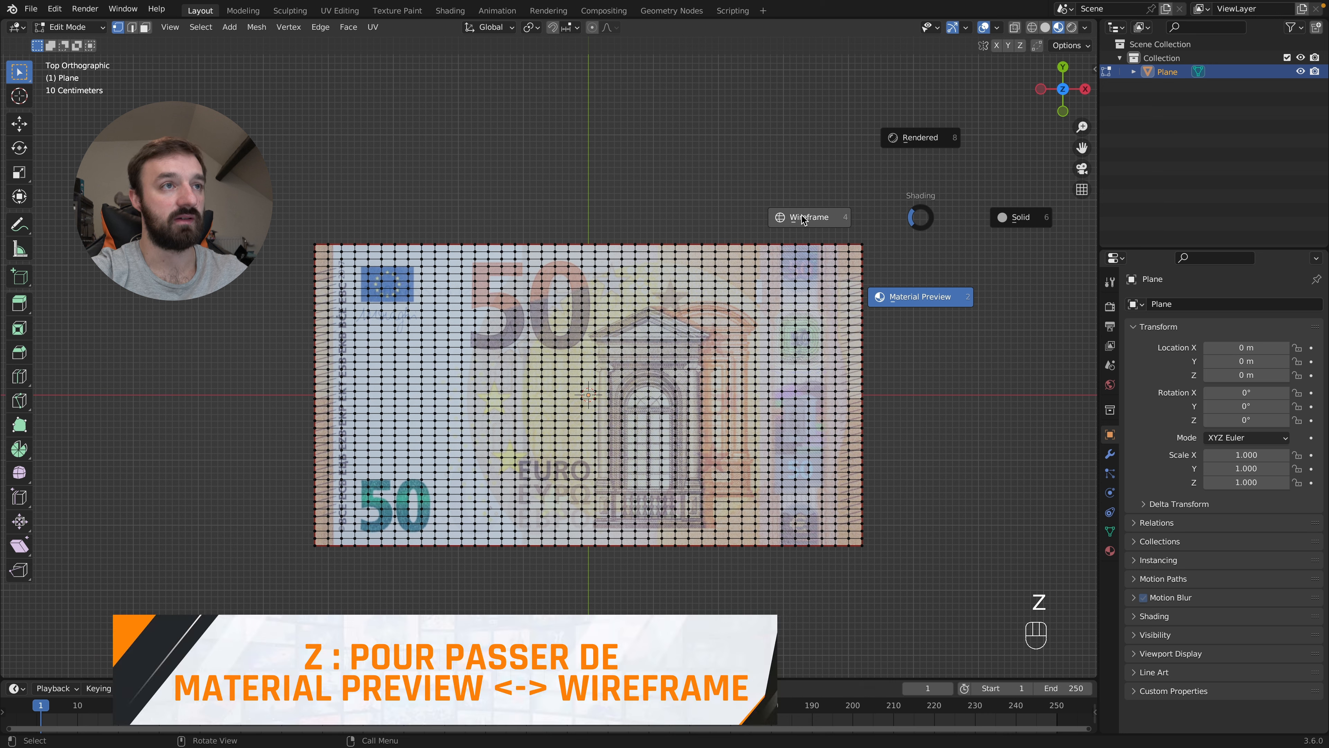
click(791, 219)
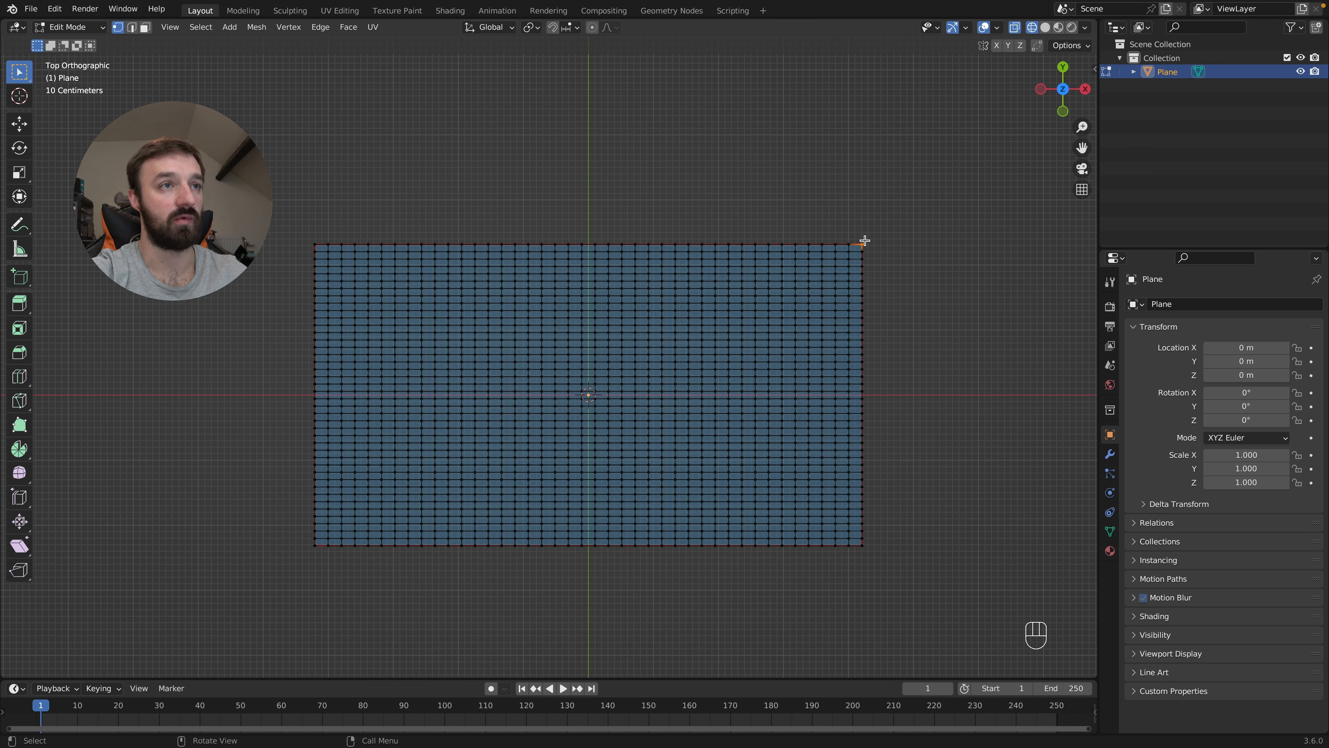
key(z)
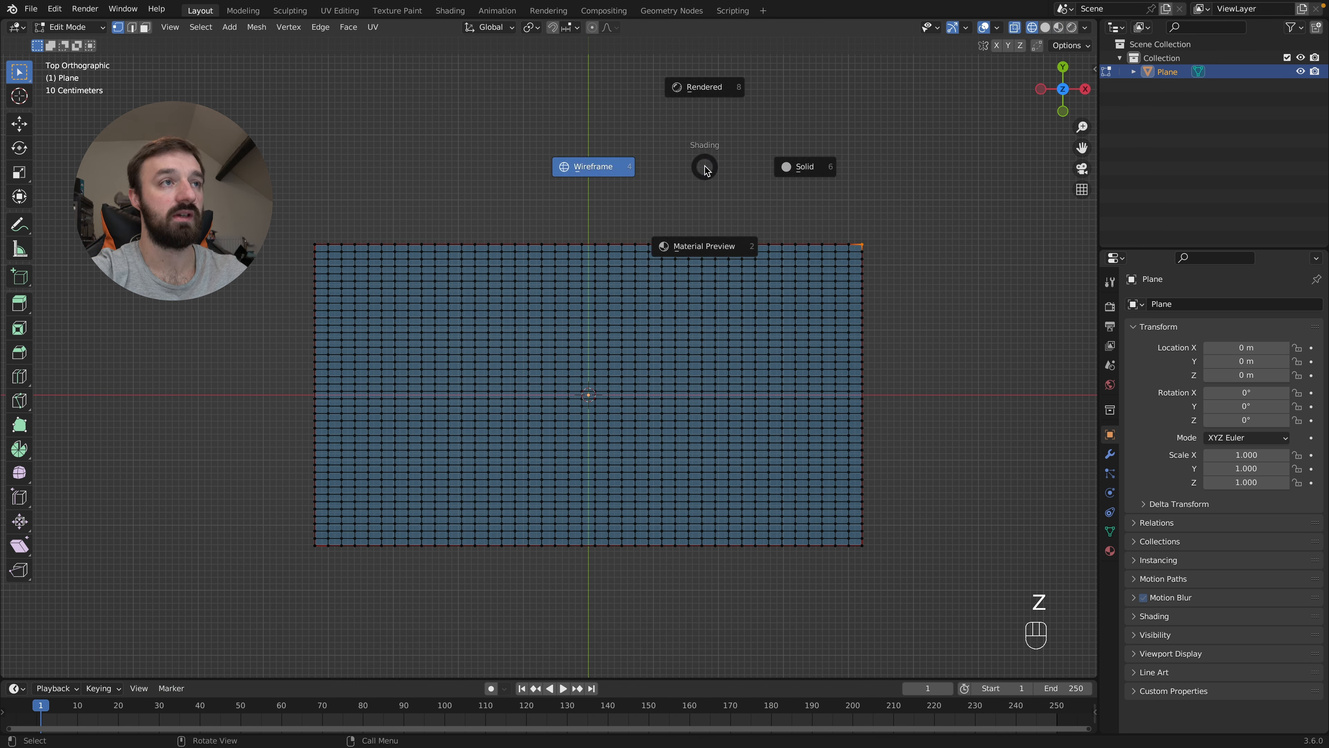
click(710, 238)
Try to move the subdivided banknote's upper-right corner without proportional editing, and undo the move
key(g)
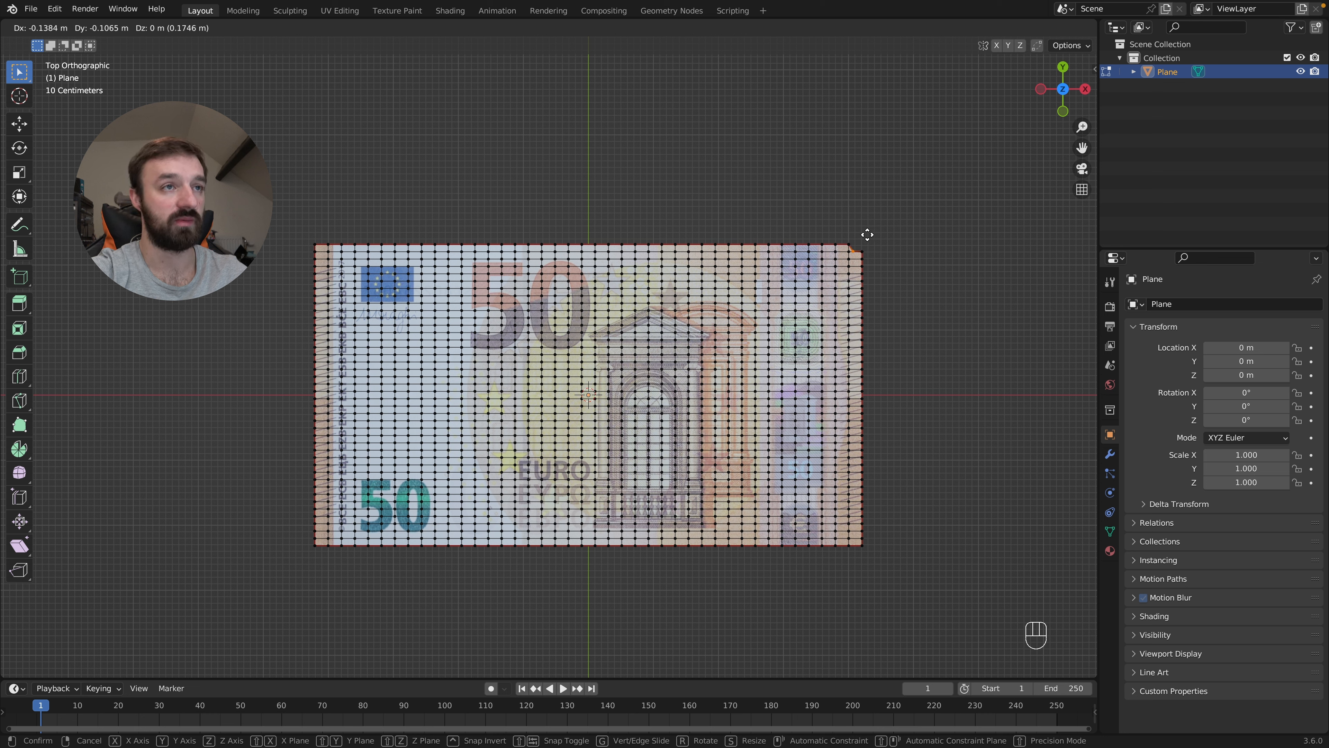
click(871, 234)
key(super+z)
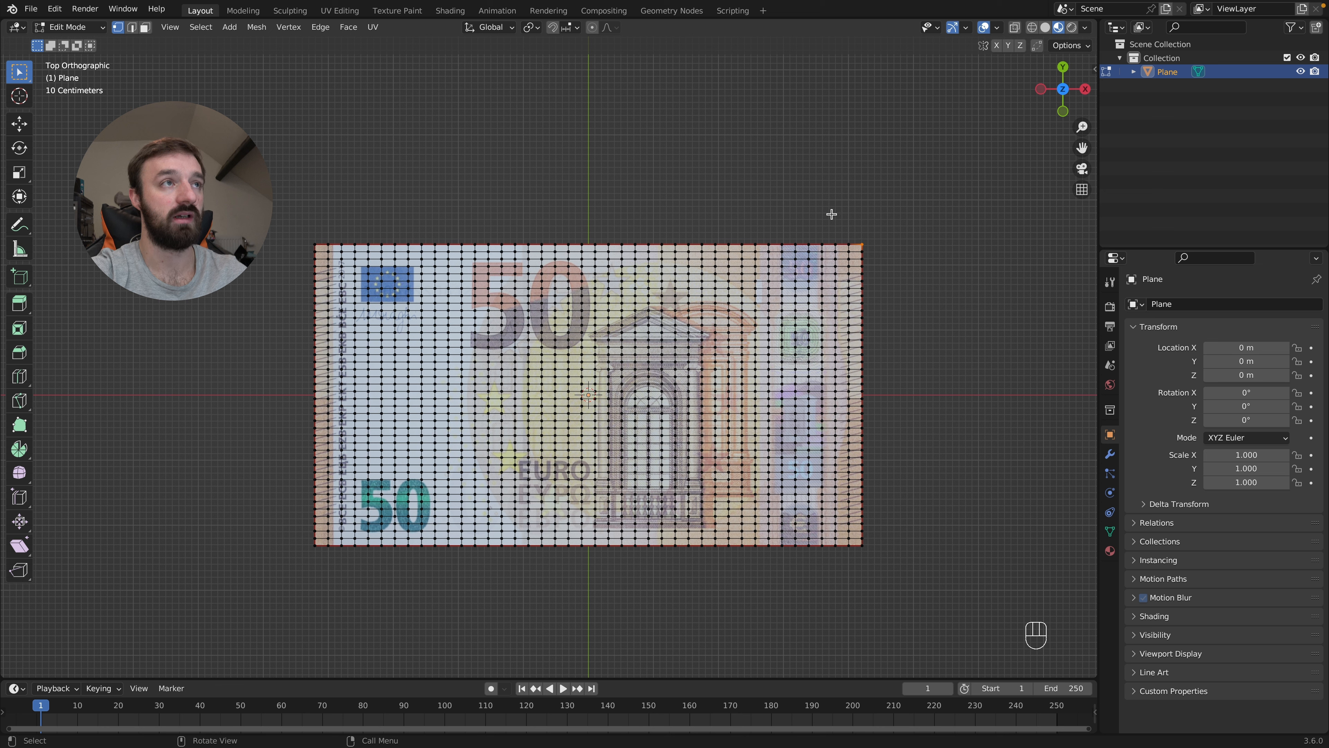
Enable proportional editing, try to move the upper-right corner with an influence size of about 3.3 m, and undo the move
click(593, 29)
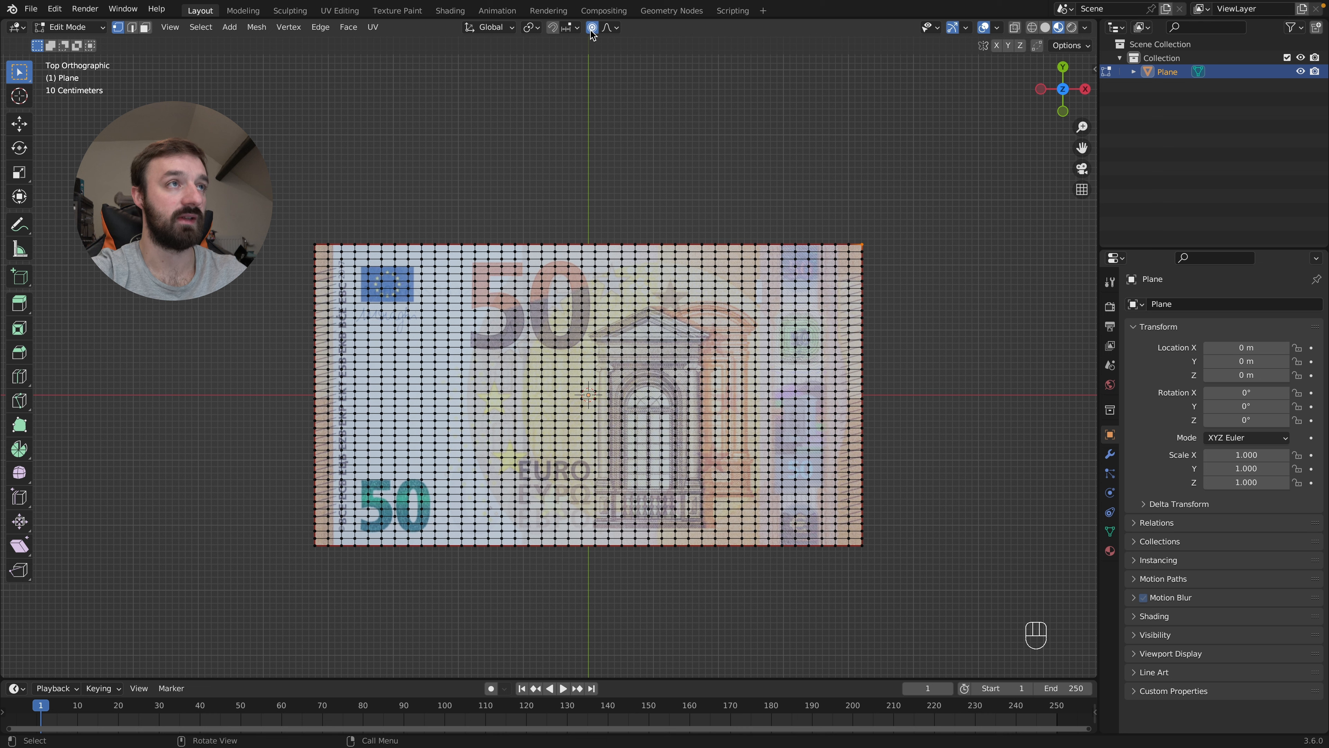
key(g)
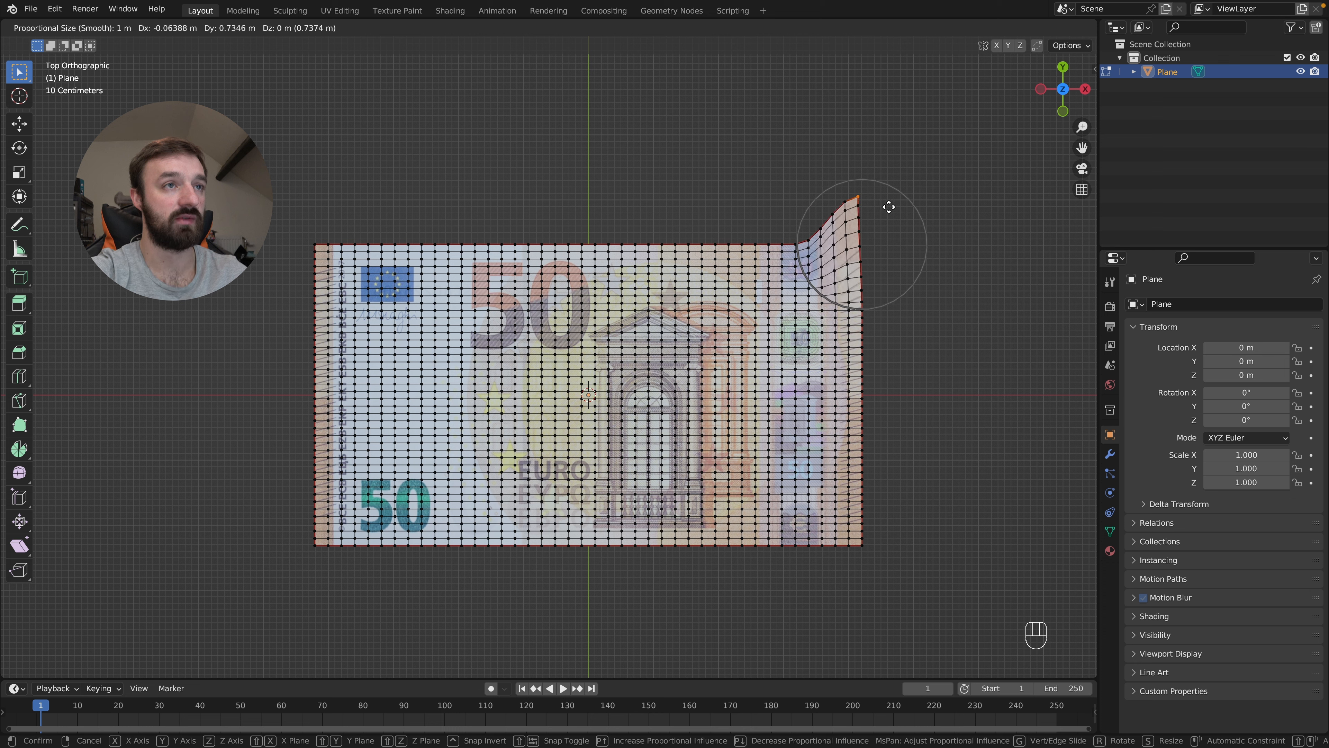
scroll(879, 233, down, 12)
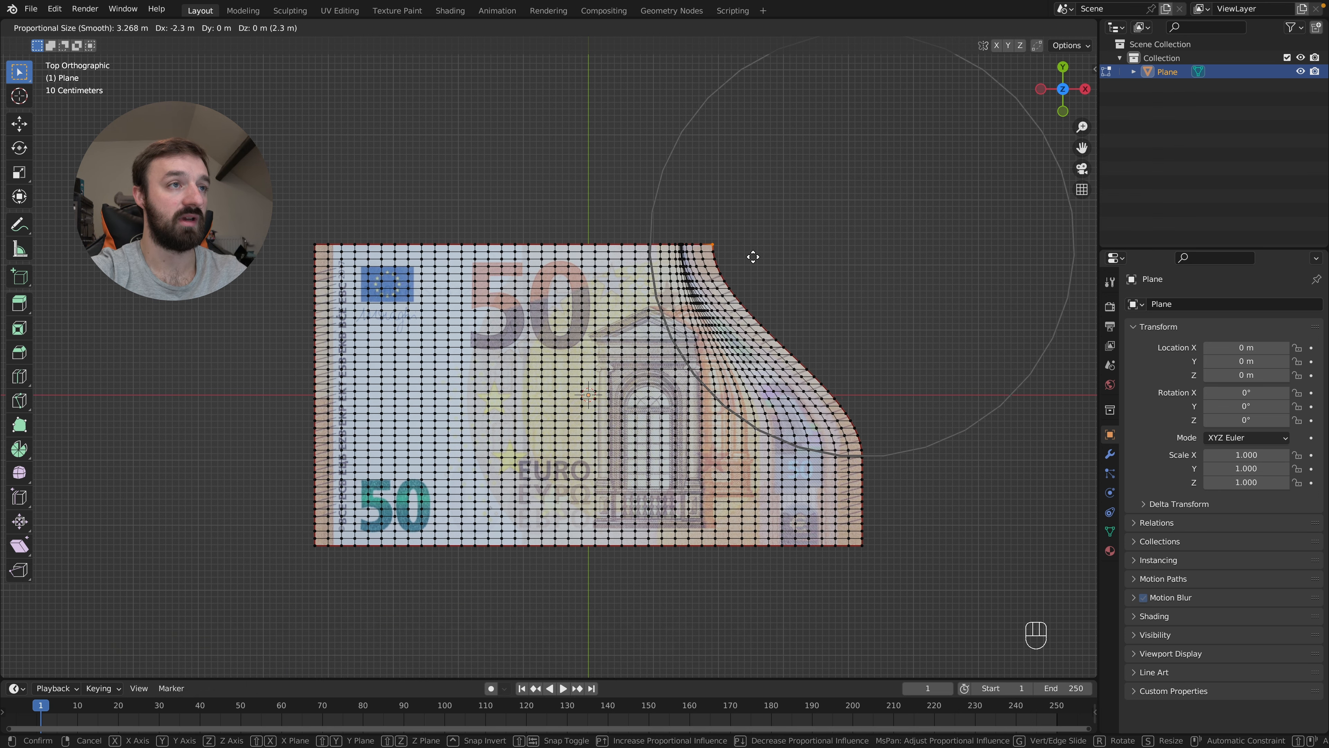
click(781, 253)
middle_drag(781, 253, 802, 319)
key(super+z)
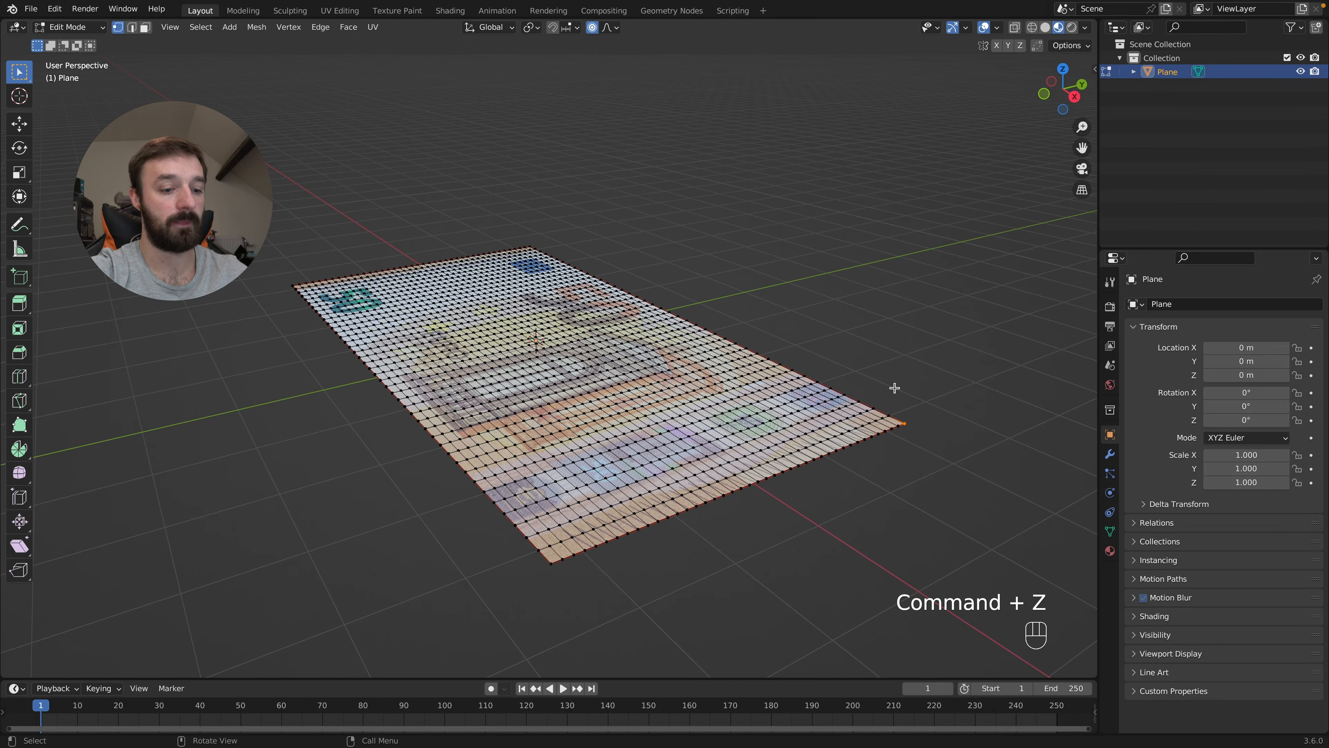
Bend the banknote by lifting its upper-right corner and the opposite lower-left corner with smooth proportional editing
key(g)
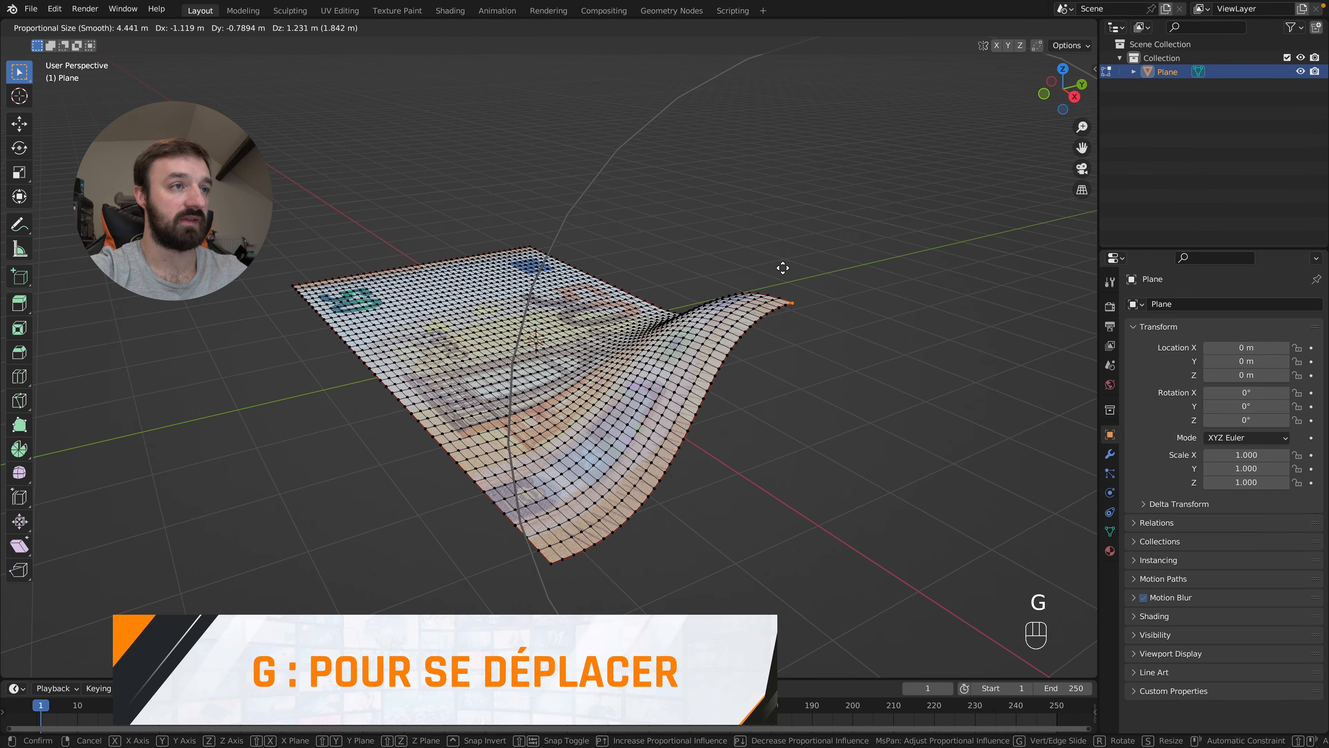
click(754, 252)
middle_drag(739, 249, 378, 505)
drag(290, 435, 266, 459)
middle_drag(267, 458, 276, 455)
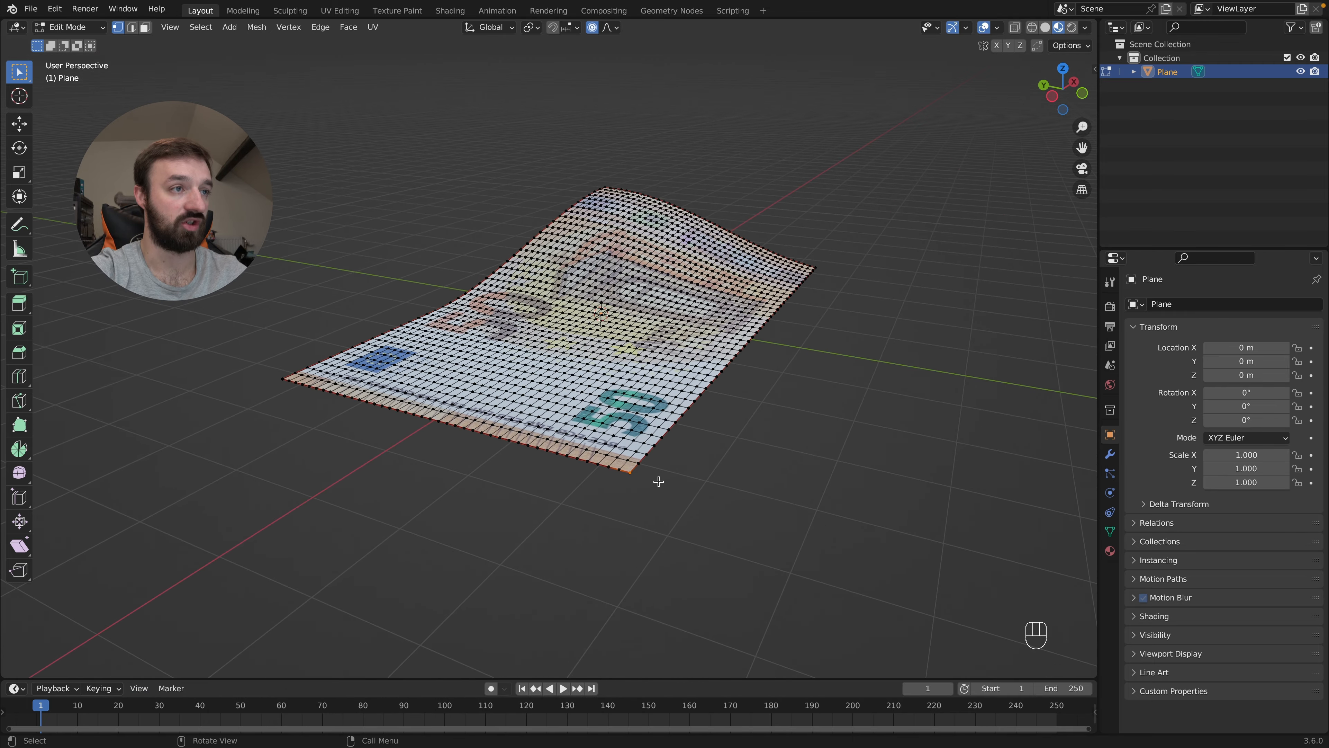
middle_drag(643, 472, 555, 445)
key(g)
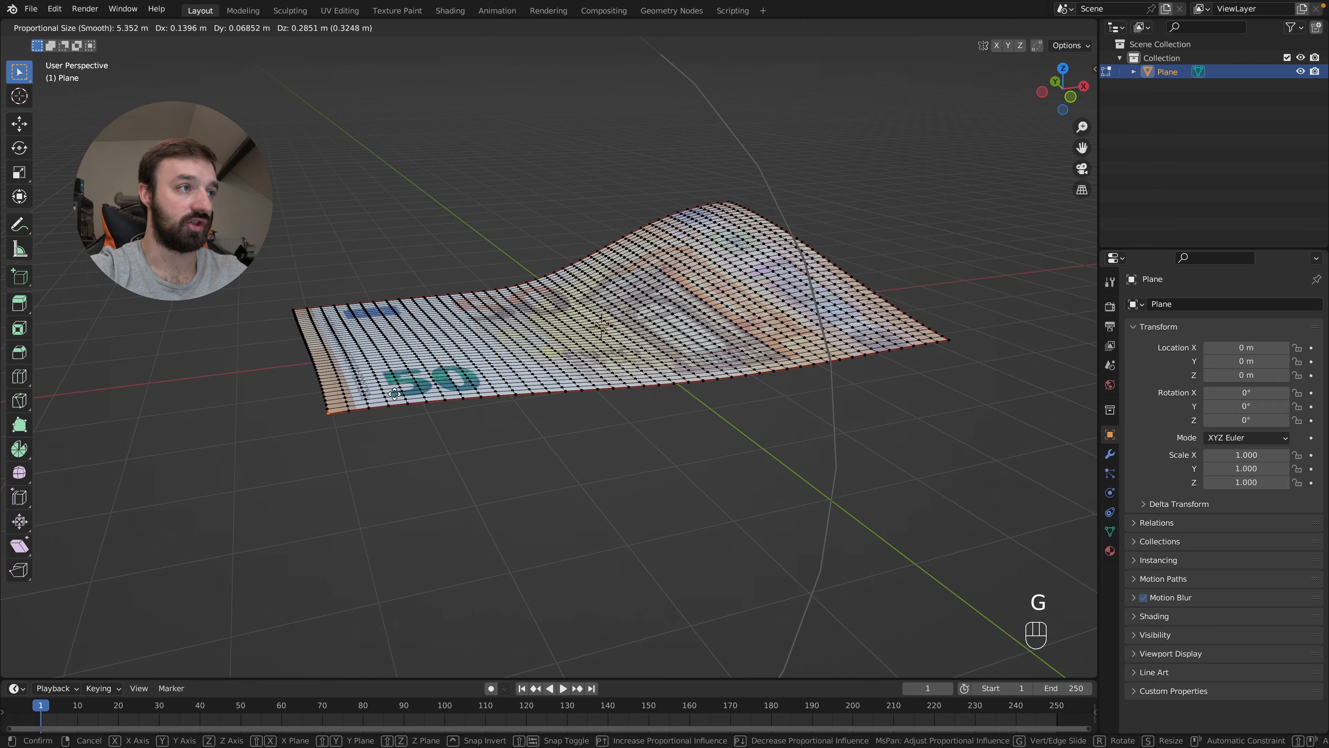
scroll(476, 299, down, 1)
click(476, 299)
middle_drag(476, 299, 548, 320)
Copy the bent banknote in Object Mode and undo the bending on the original until it is flat
key(Tab)
key(super+c)
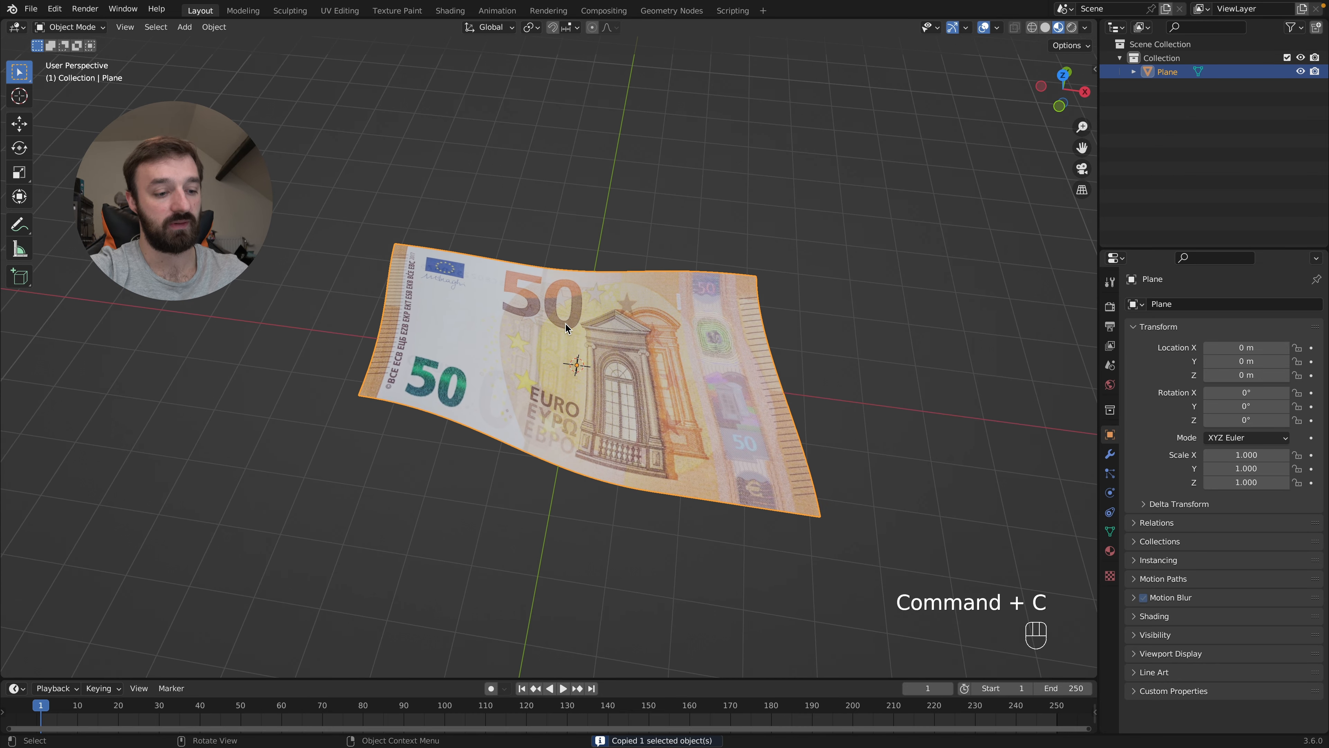
key(super+z)
key(super+z)
key(super+z)
key(super+z)
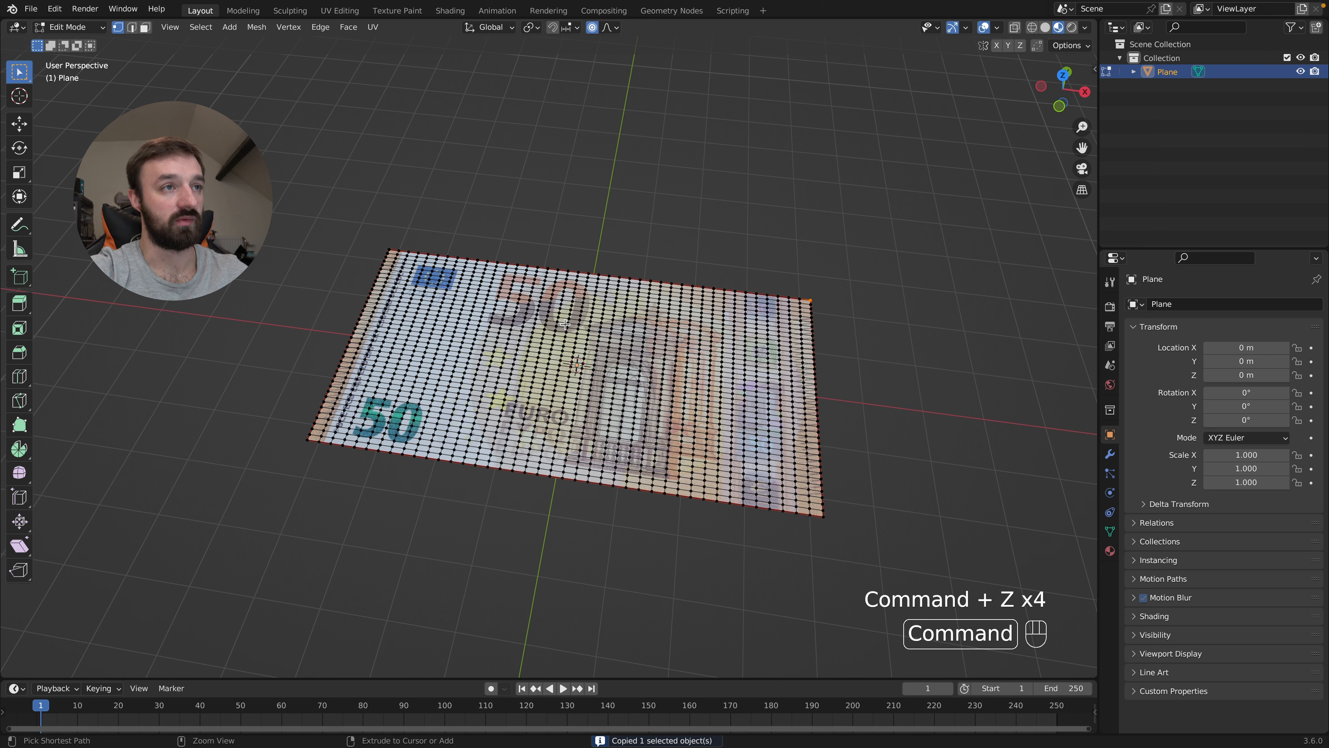
Paste the bent banknote copy in Object Mode and hide it in the viewport
key(Tab)
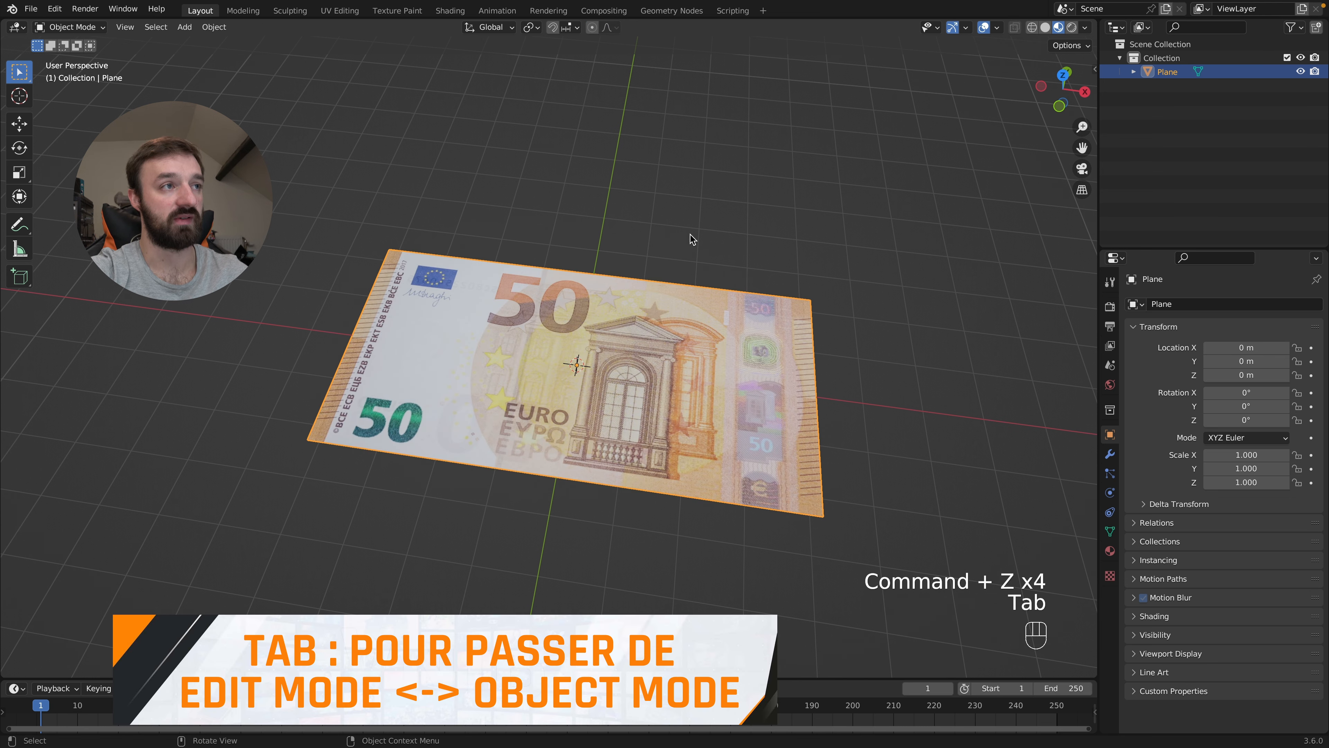
key(super+v)
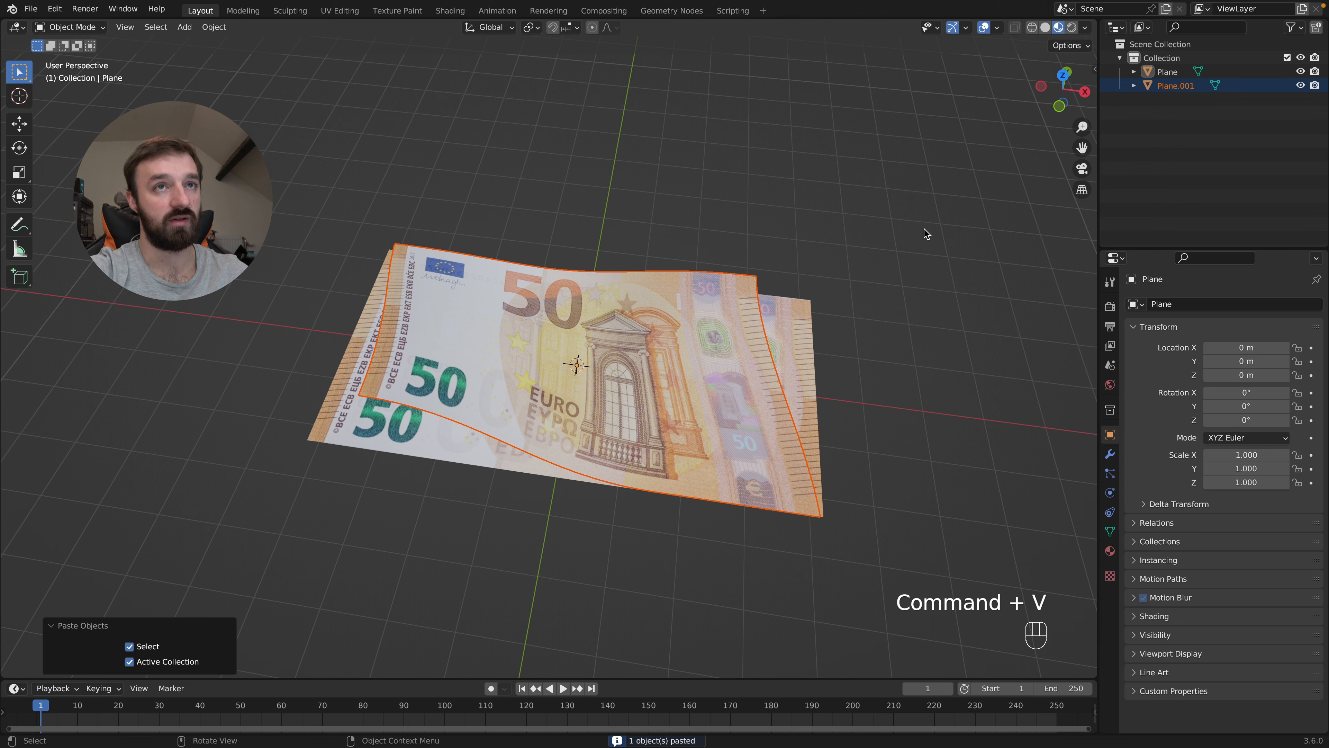
click(1300, 86)
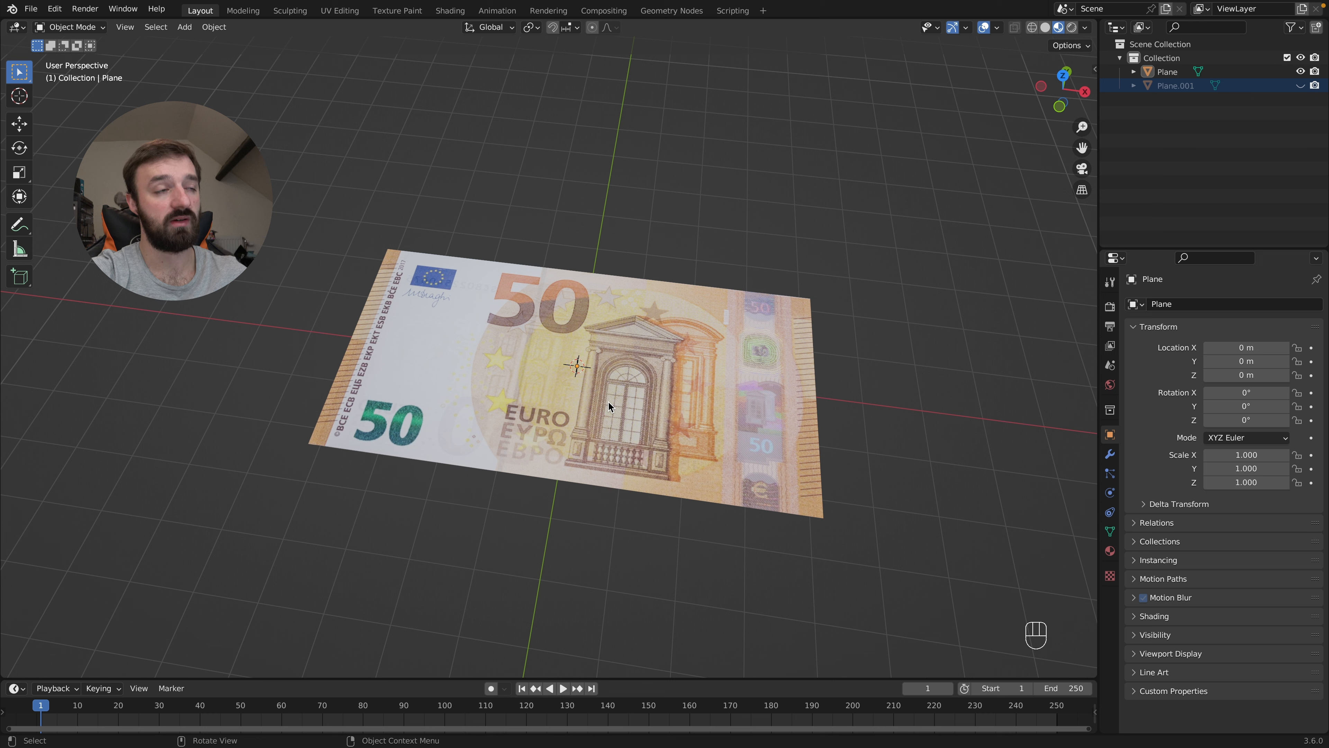
Add a lattice at the scene origin, hide the flat banknote to inspect the lattice, and show the banknote again
key(shift+a)
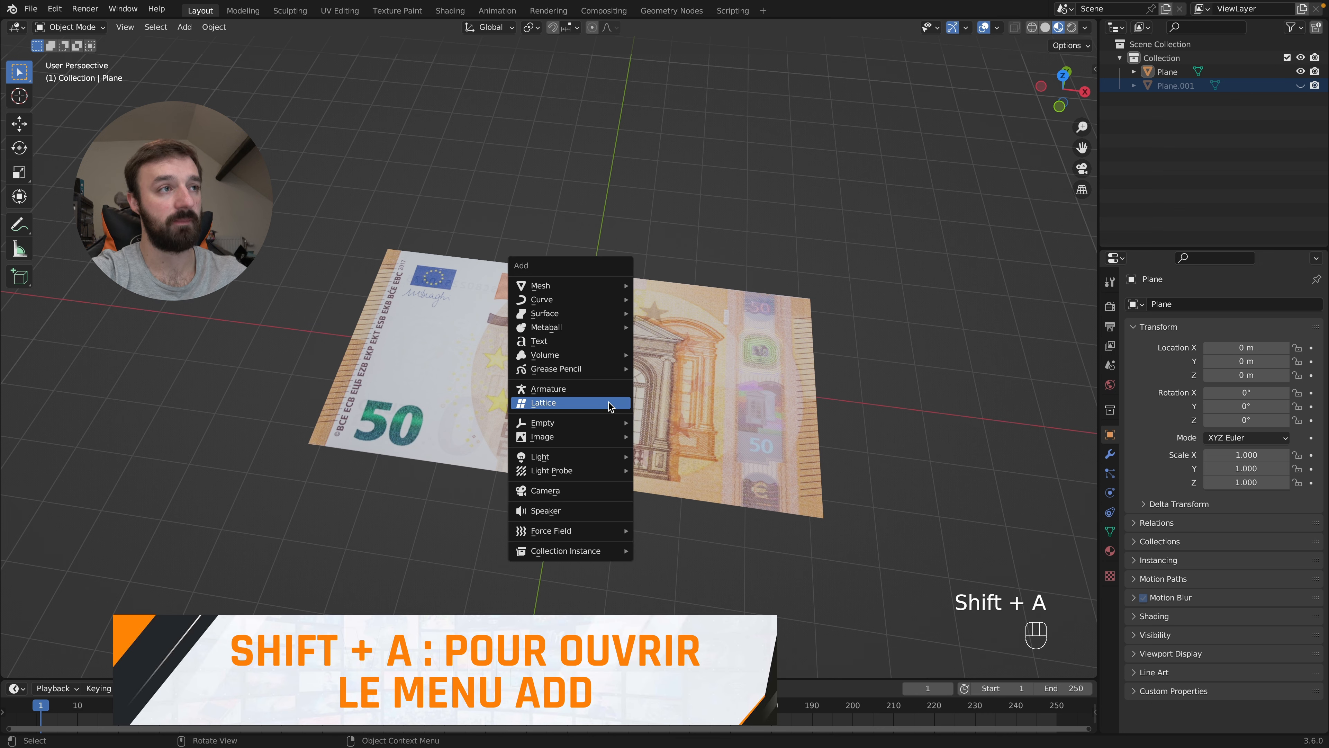
click(553, 400)
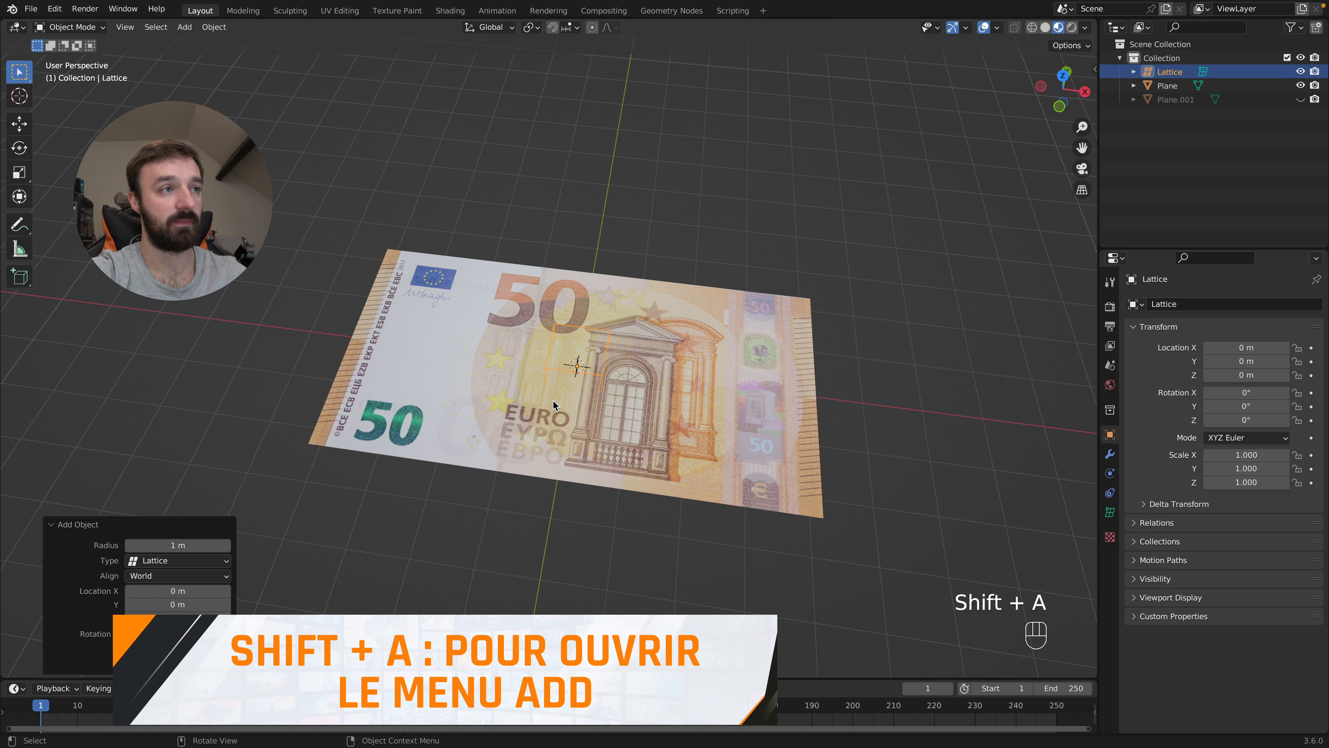
click(1300, 86)
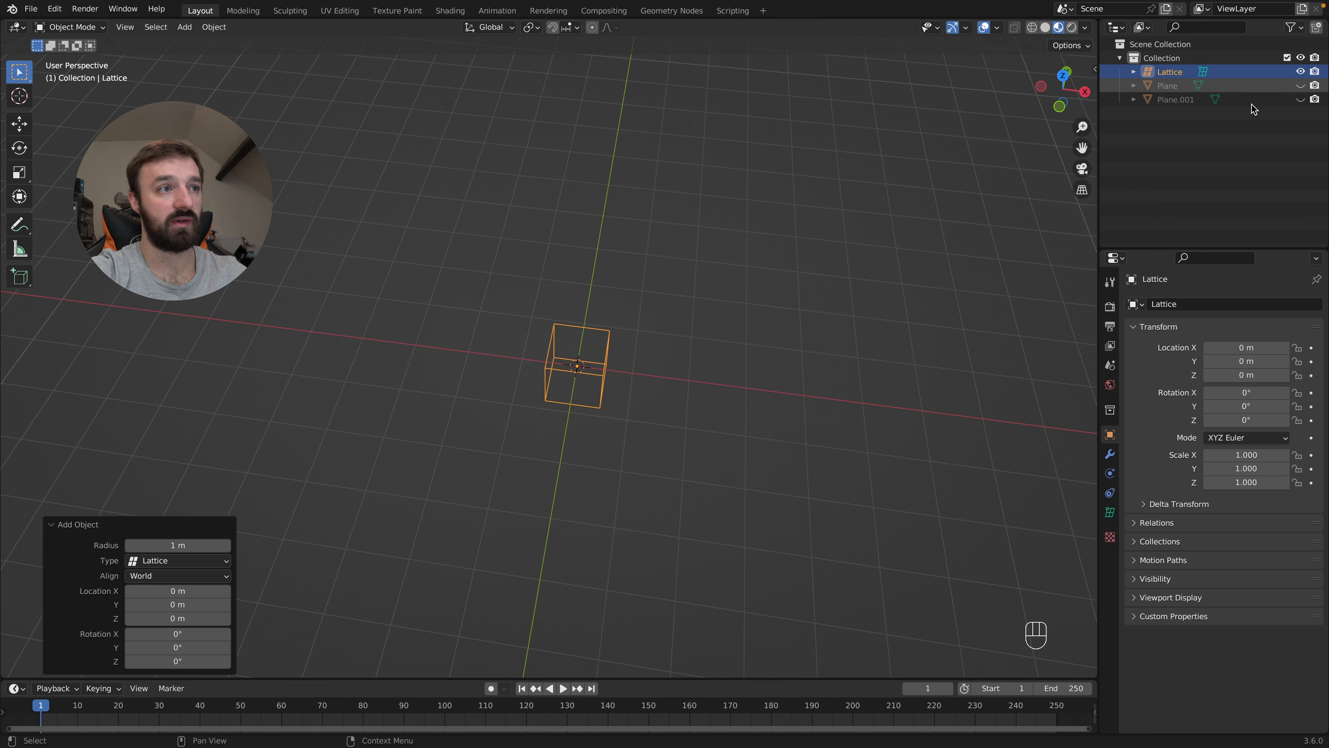
middle_drag(676, 327, 677, 327)
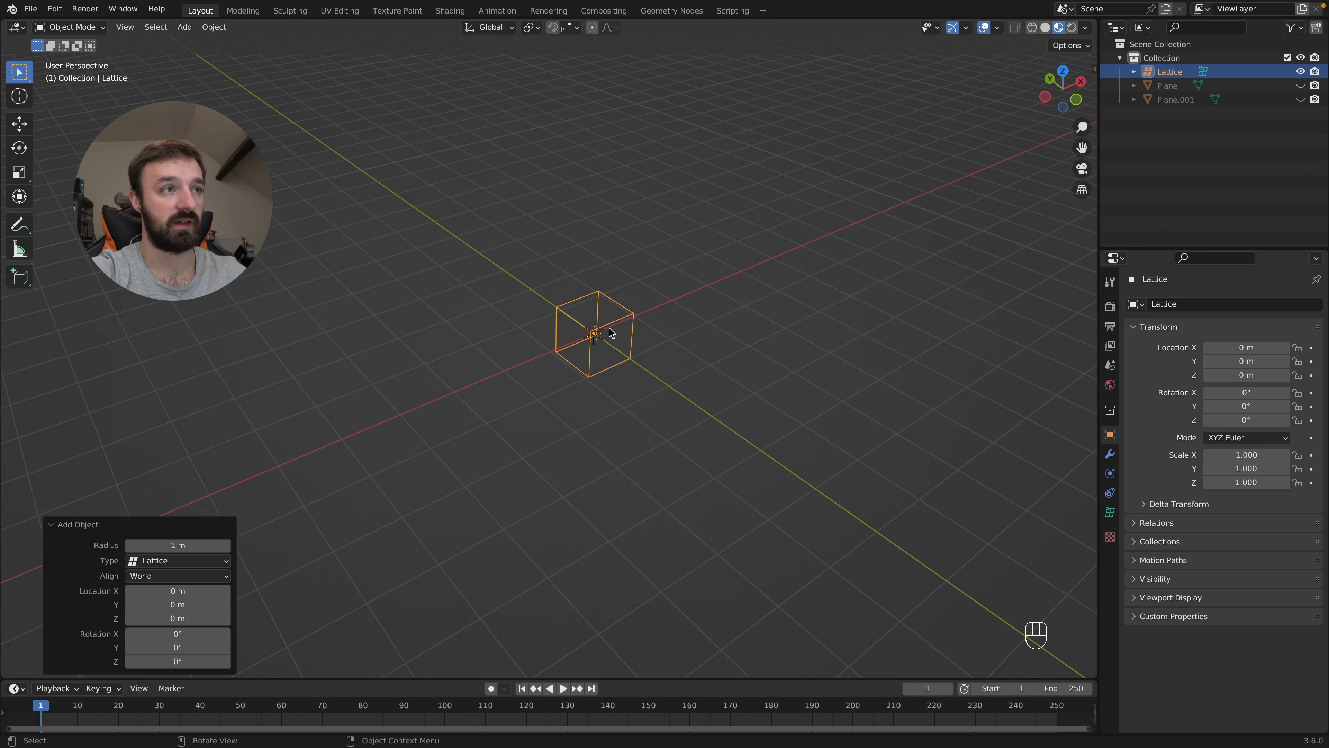
click(1300, 86)
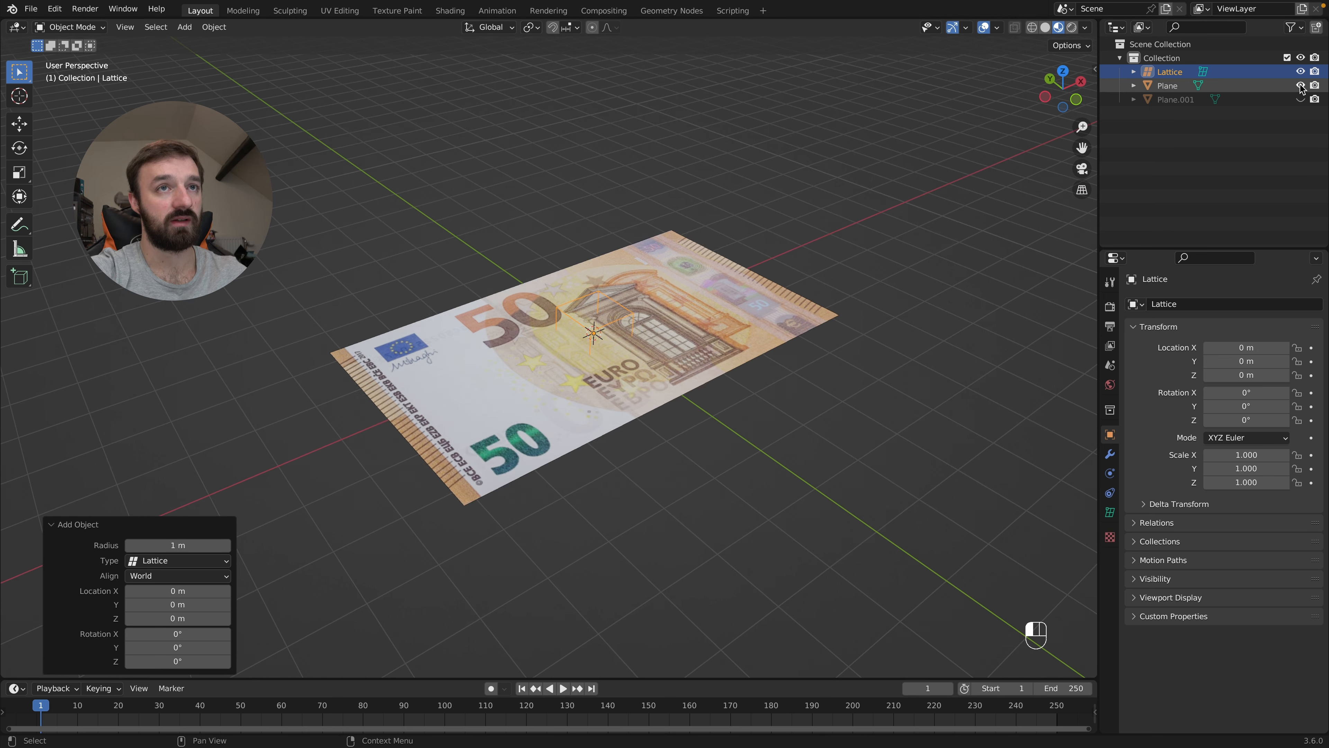
Scale the lattice uniformly to about 4.62, and stretch it along X to about 8.43 to cover the banknote's length
middle_drag(670, 229, 632, 280)
key(s)
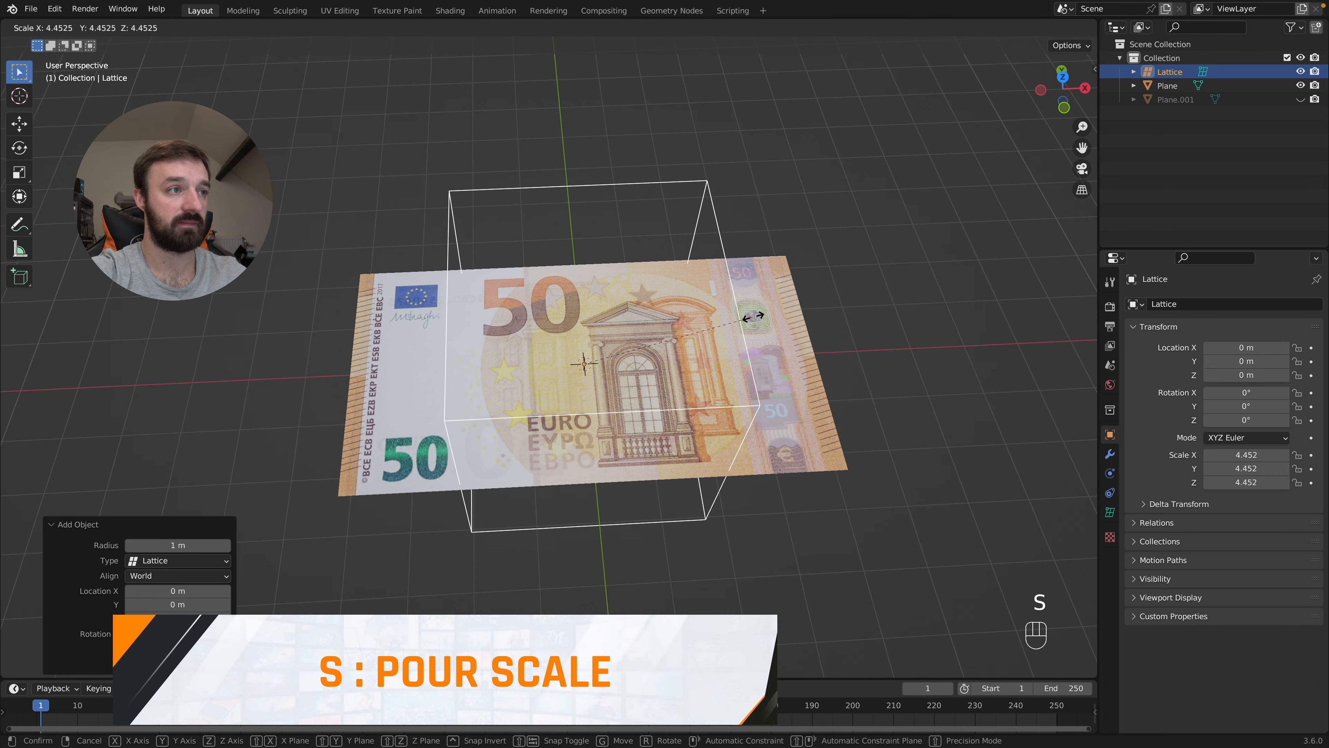
click(758, 316)
key(s)
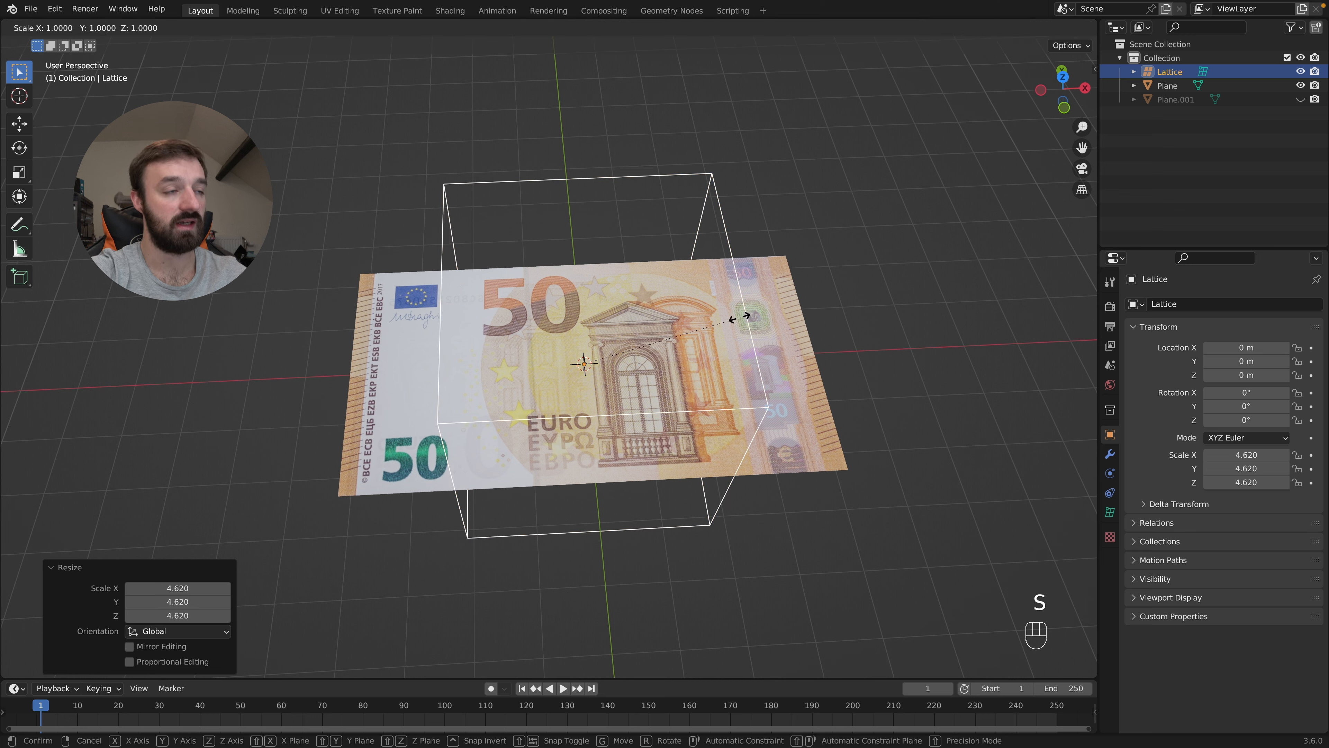
key(x)
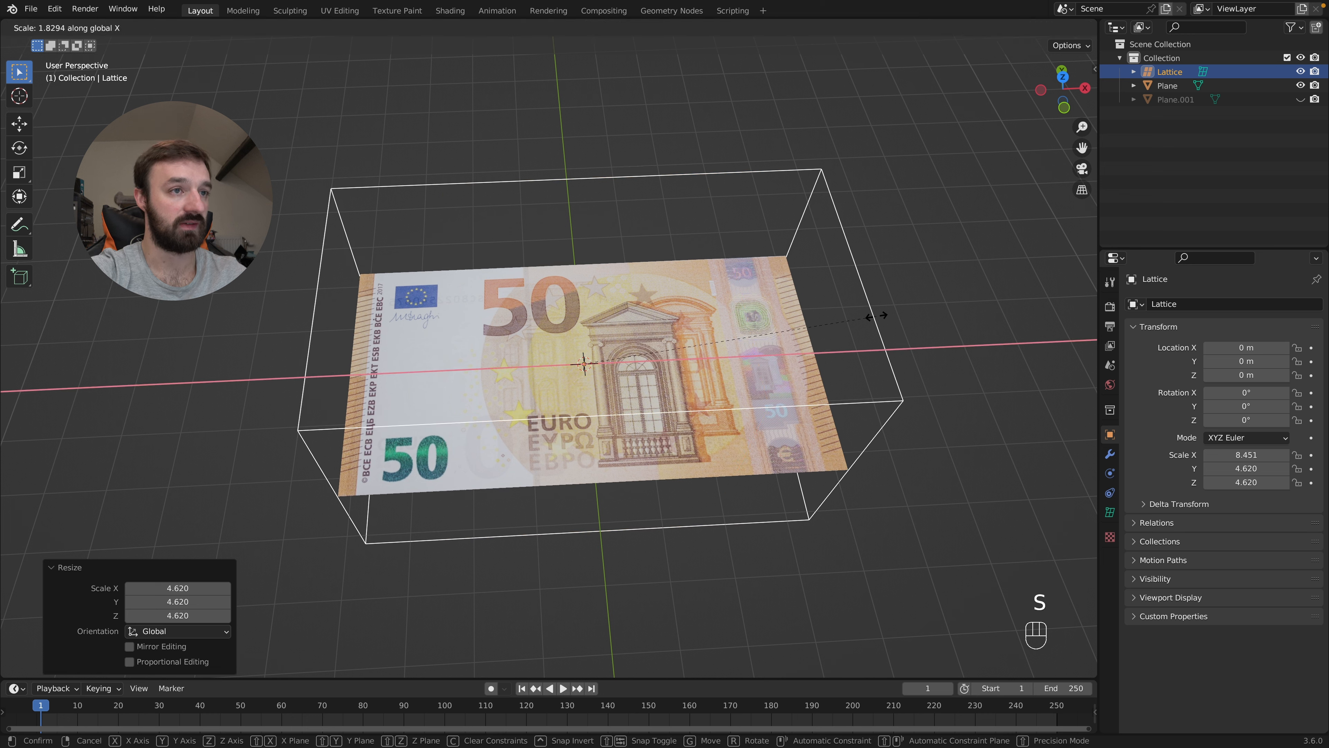
click(878, 321)
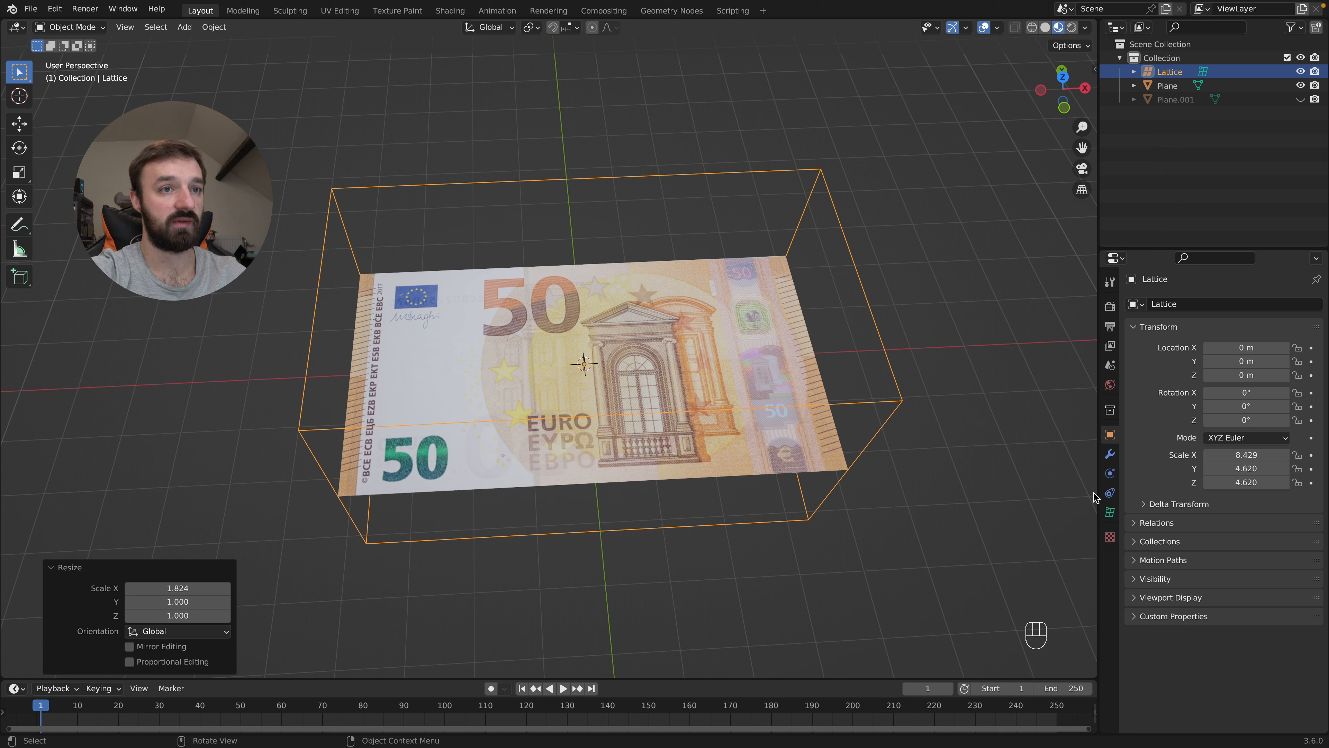
Set the lattice's W resolution to 1 and hide the flat banknote to inspect the lattice
click(1109, 512)
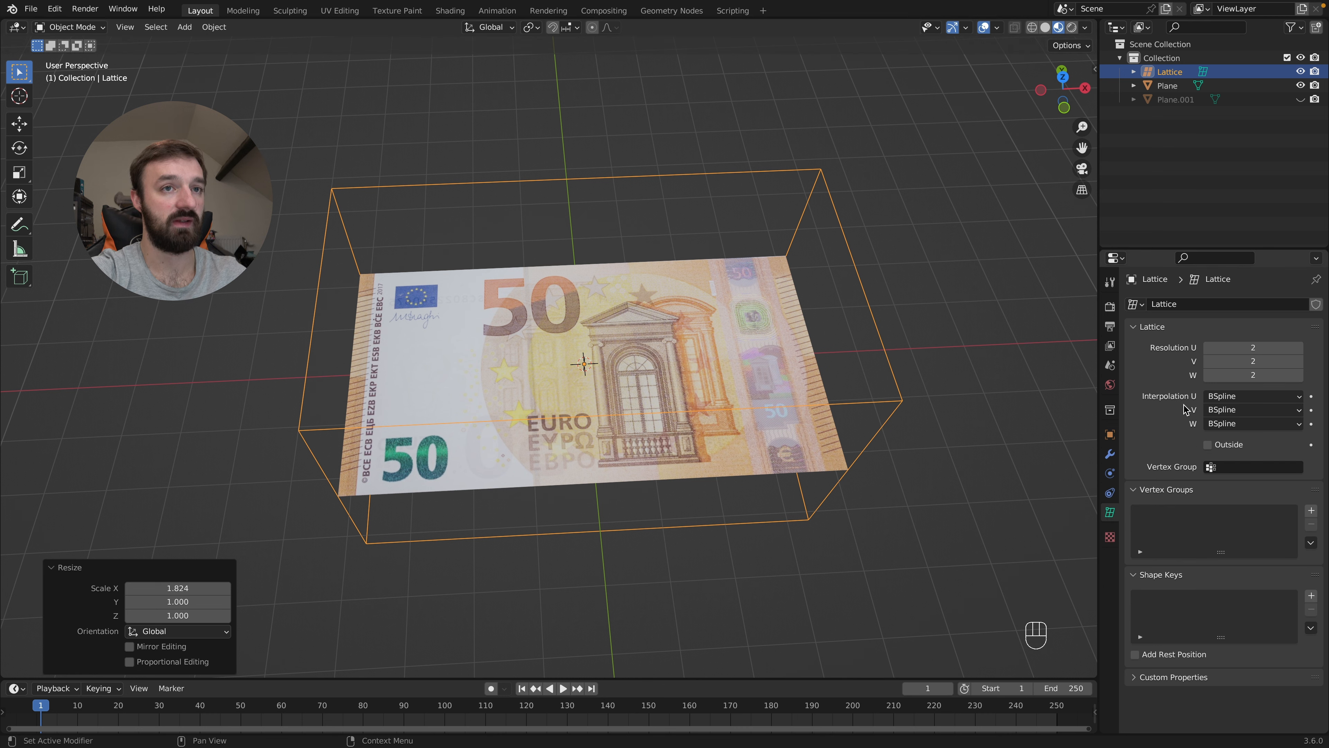
click(1208, 375)
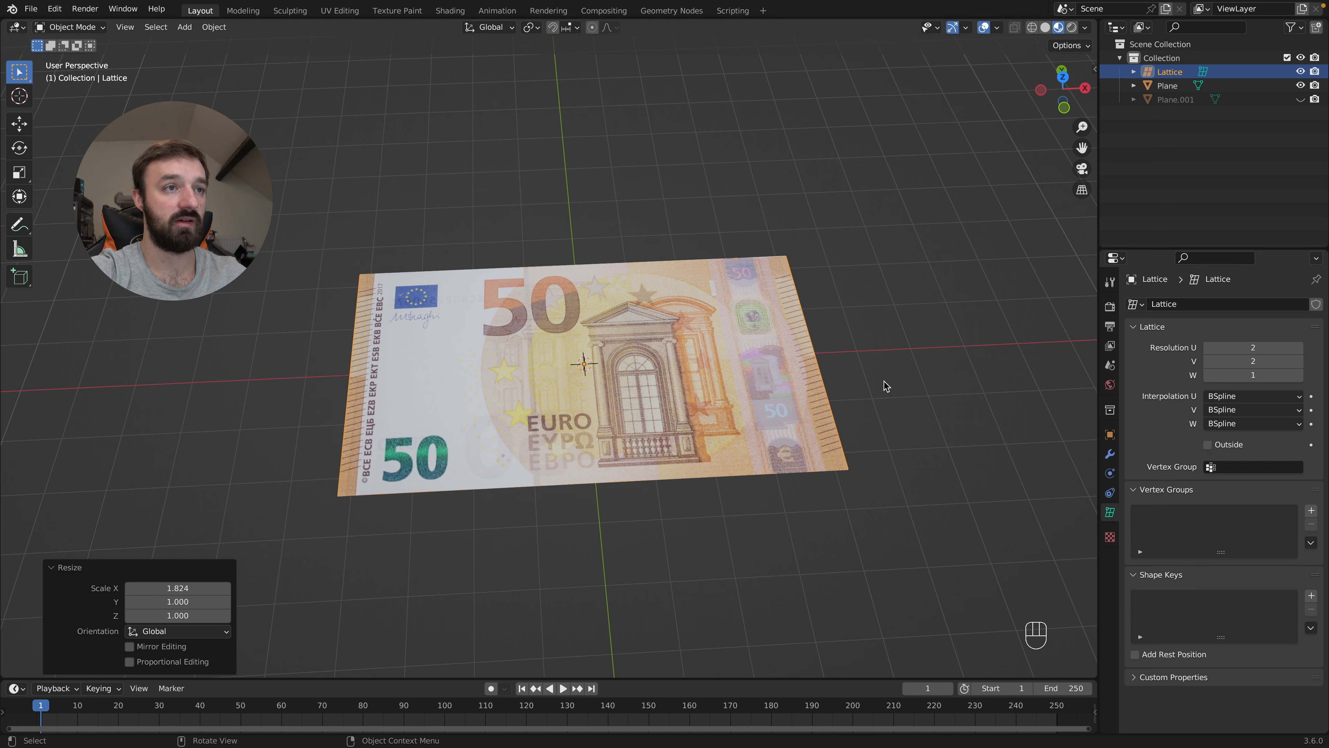
click(1300, 86)
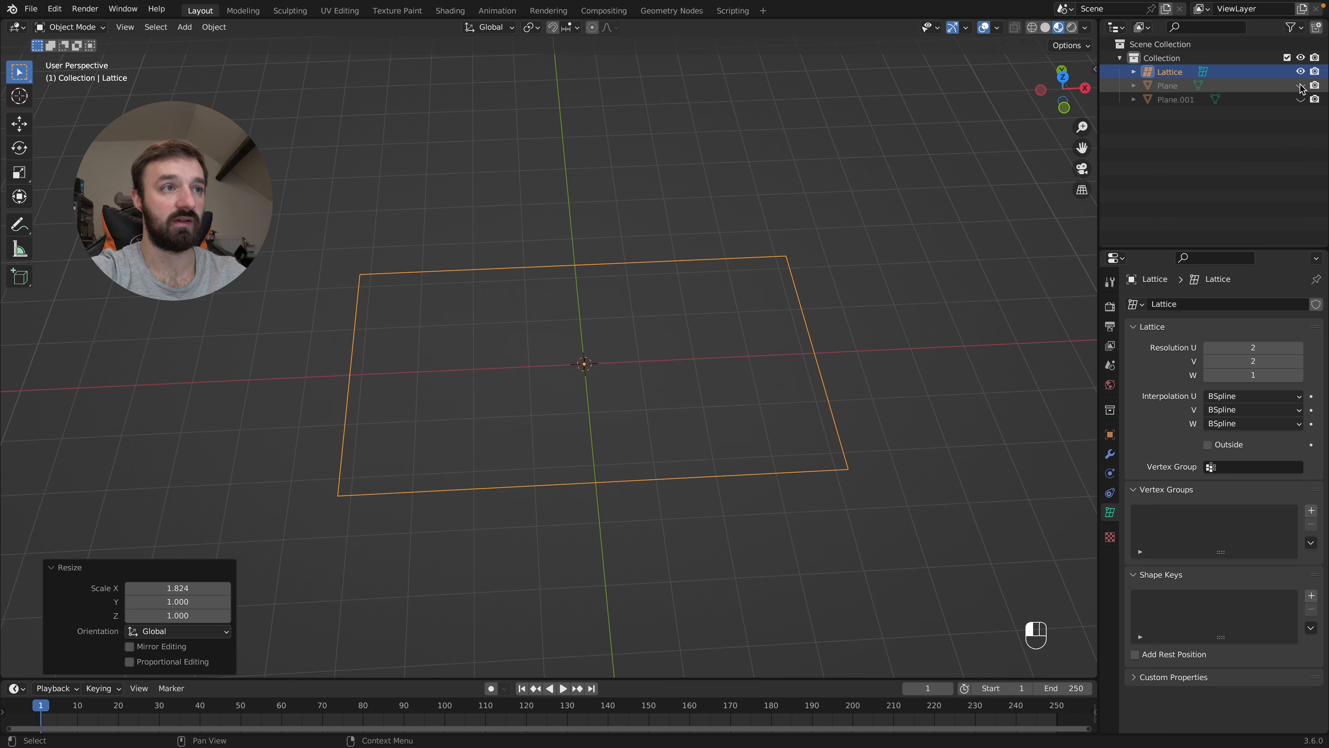
middle_drag(607, 327, 561, 288)
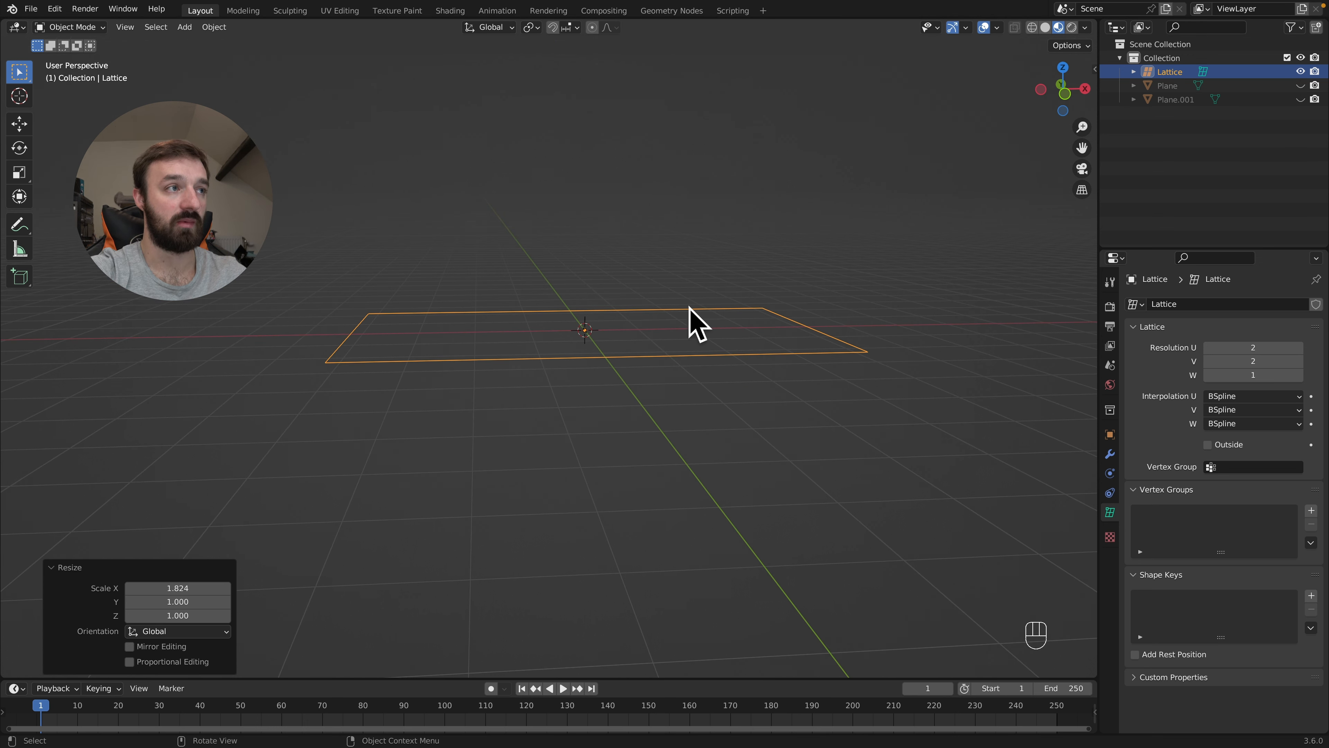
middle_drag(697, 319, 839, 321)
Set the lattice's U and V resolution to 40 and show the flat banknote again
click(1205, 347)
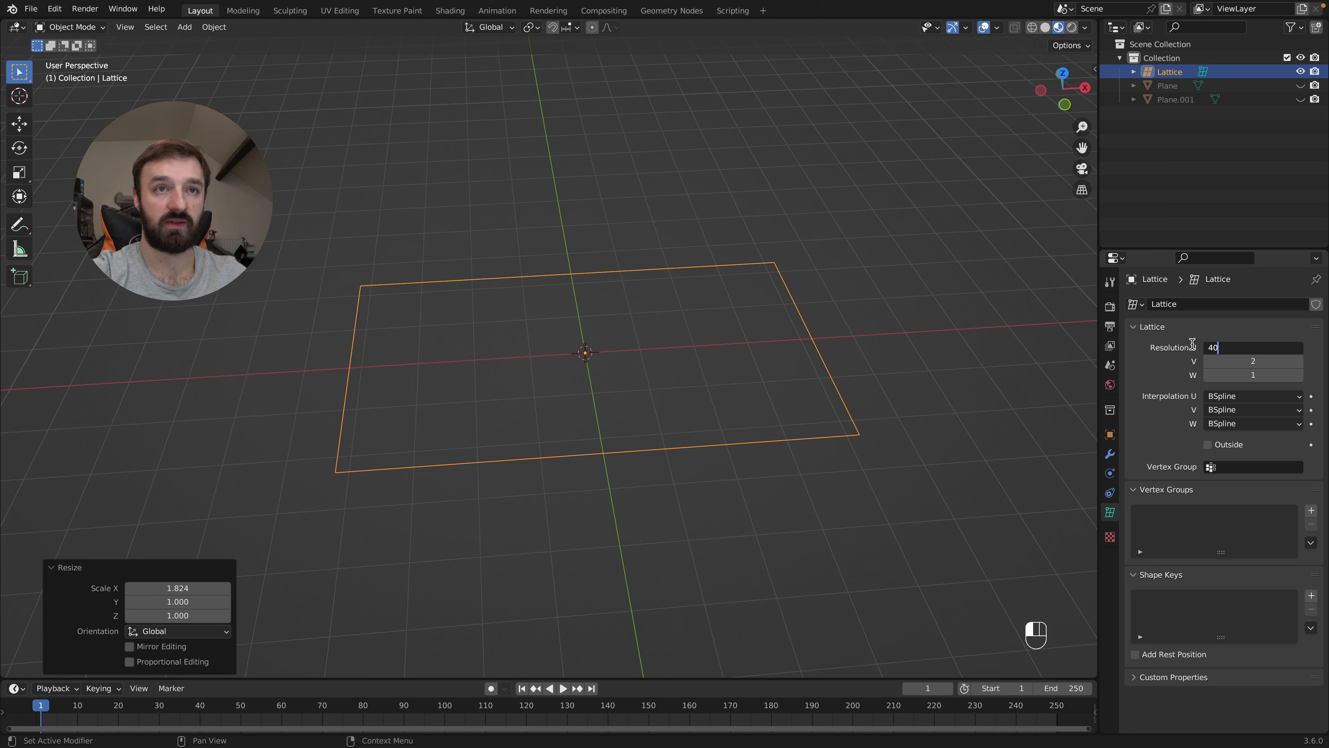
key(Tab)
key(Return)
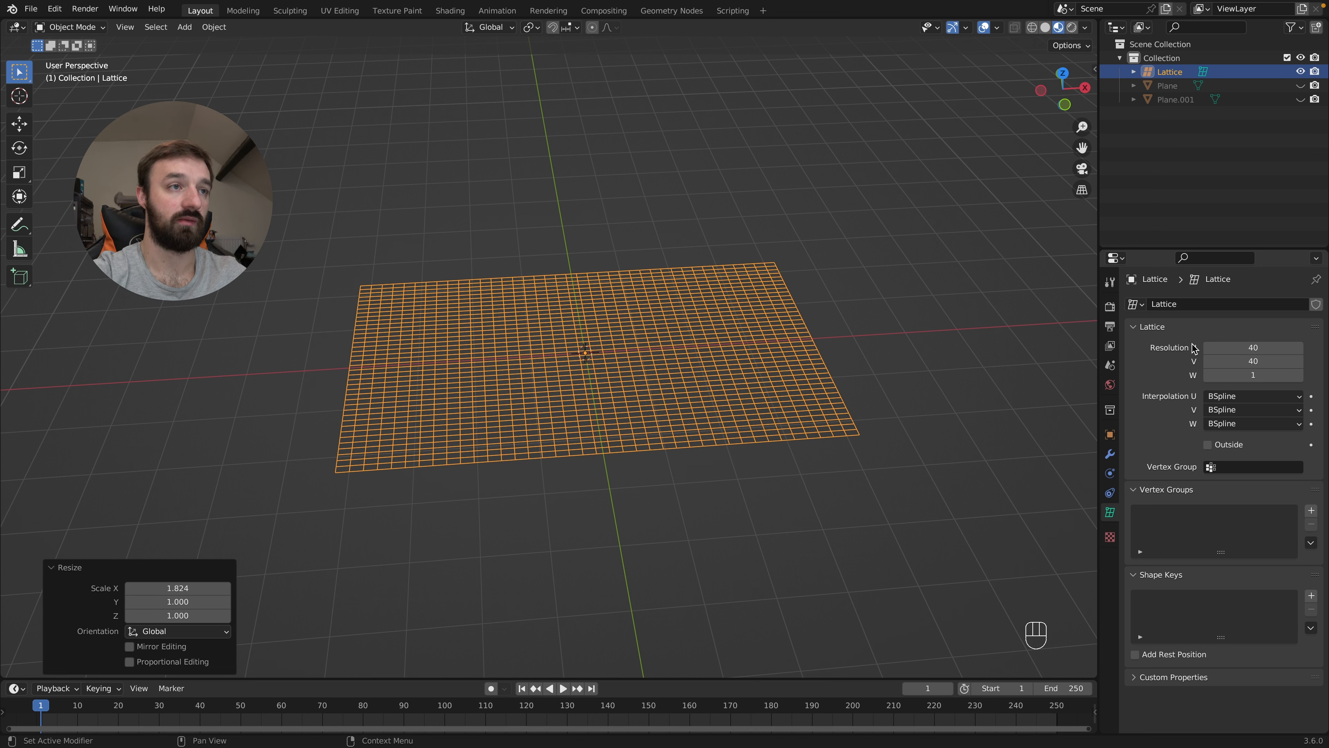
click(1301, 86)
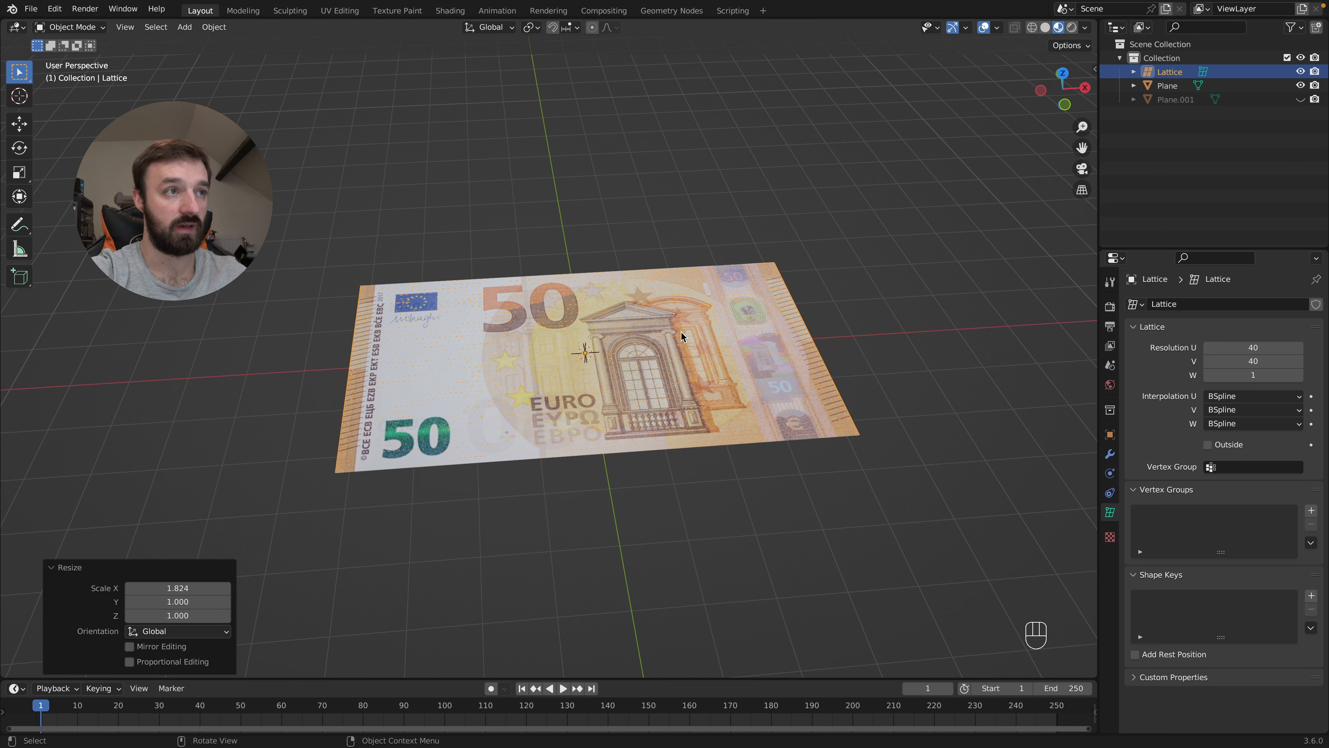
Raise the lattice about 0.011 m along Z so it sits just above the banknote
super+scroll(611, 355, up, 3)
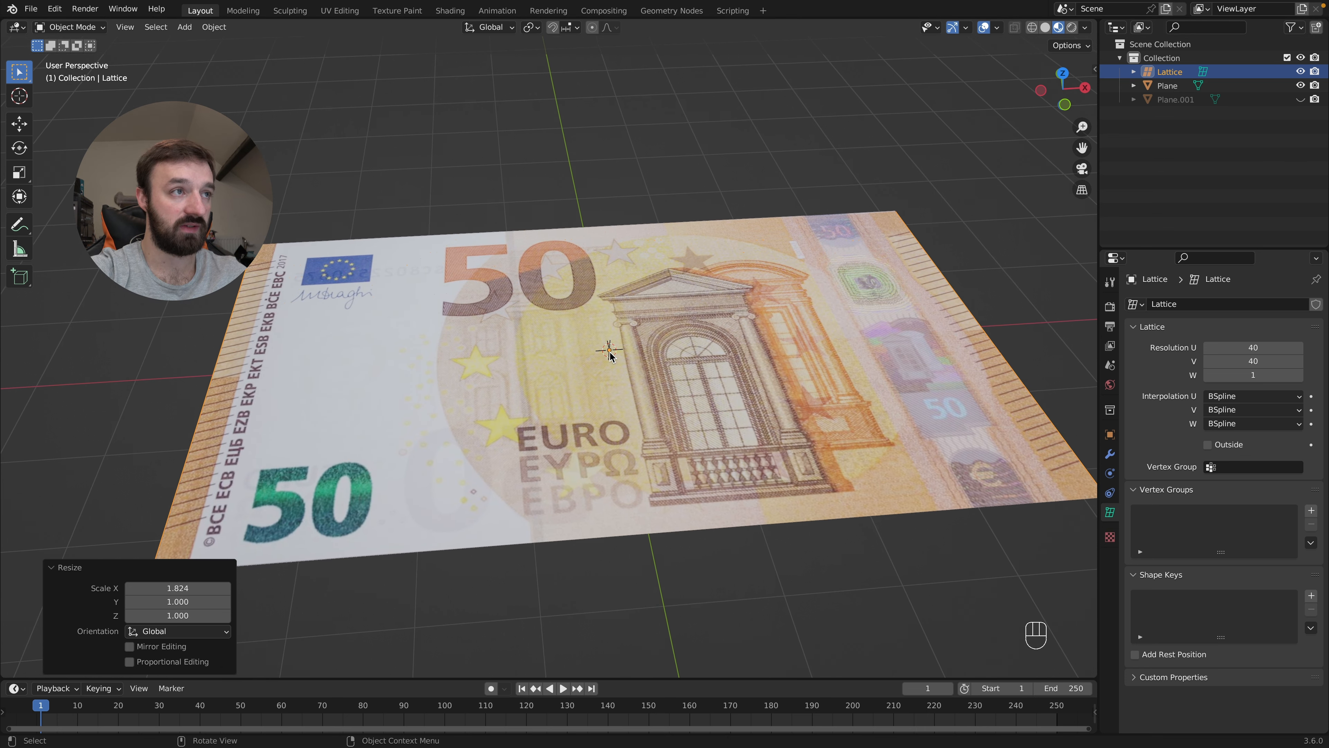
key(g)
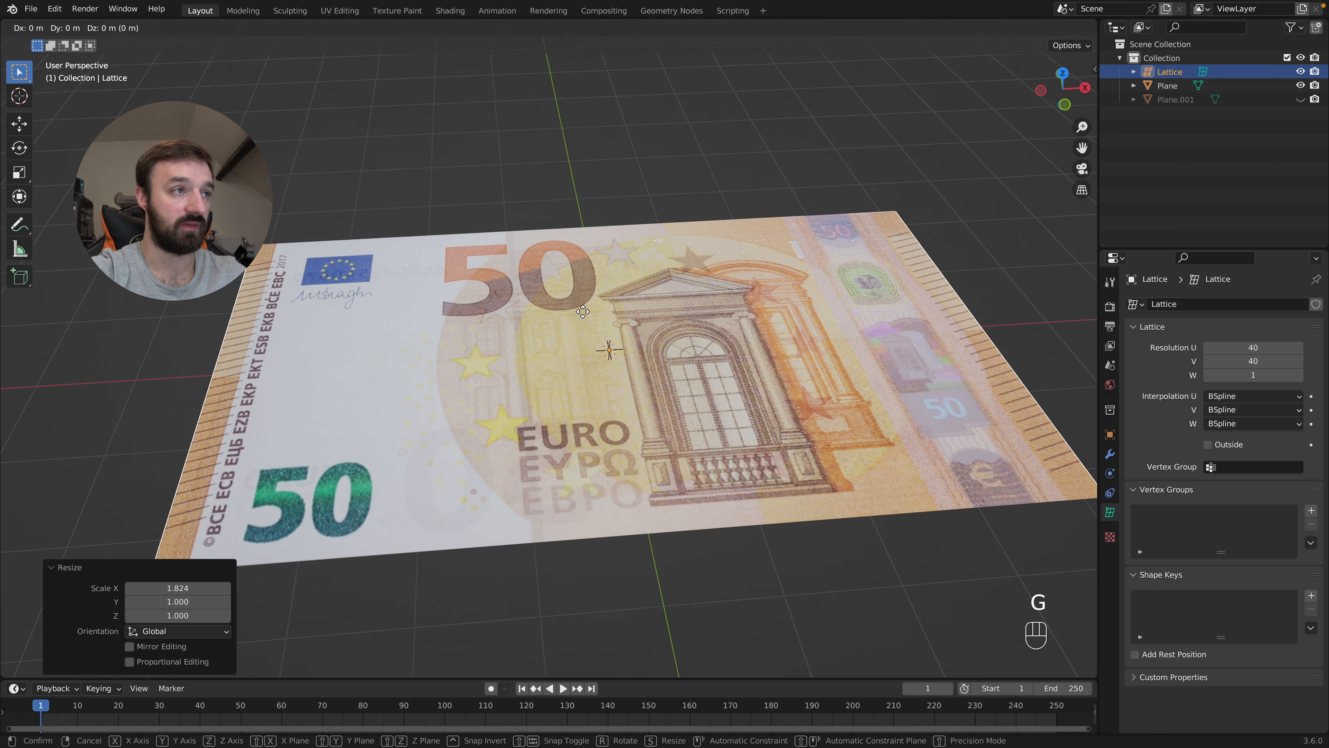
key(z)
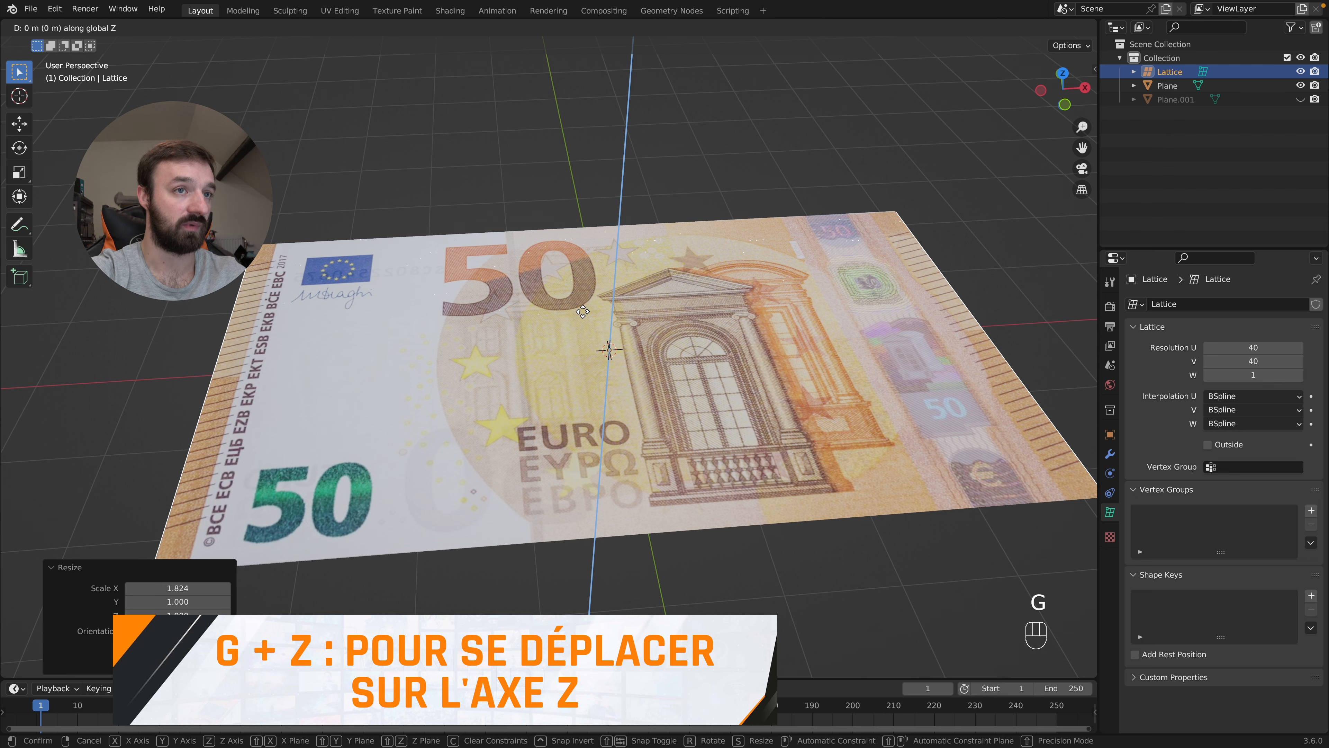
click(583, 312)
super+scroll(583, 311, down, 3)
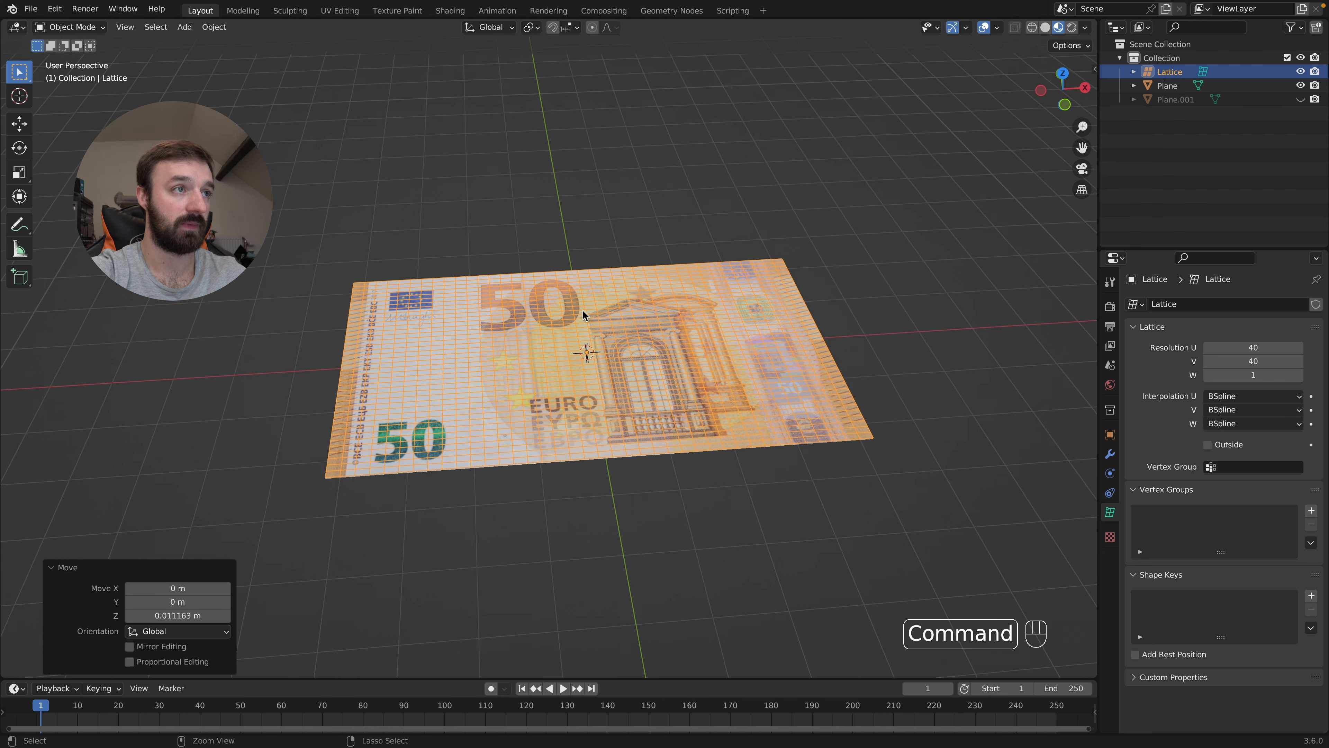
super+scroll(583, 309, down, 1)
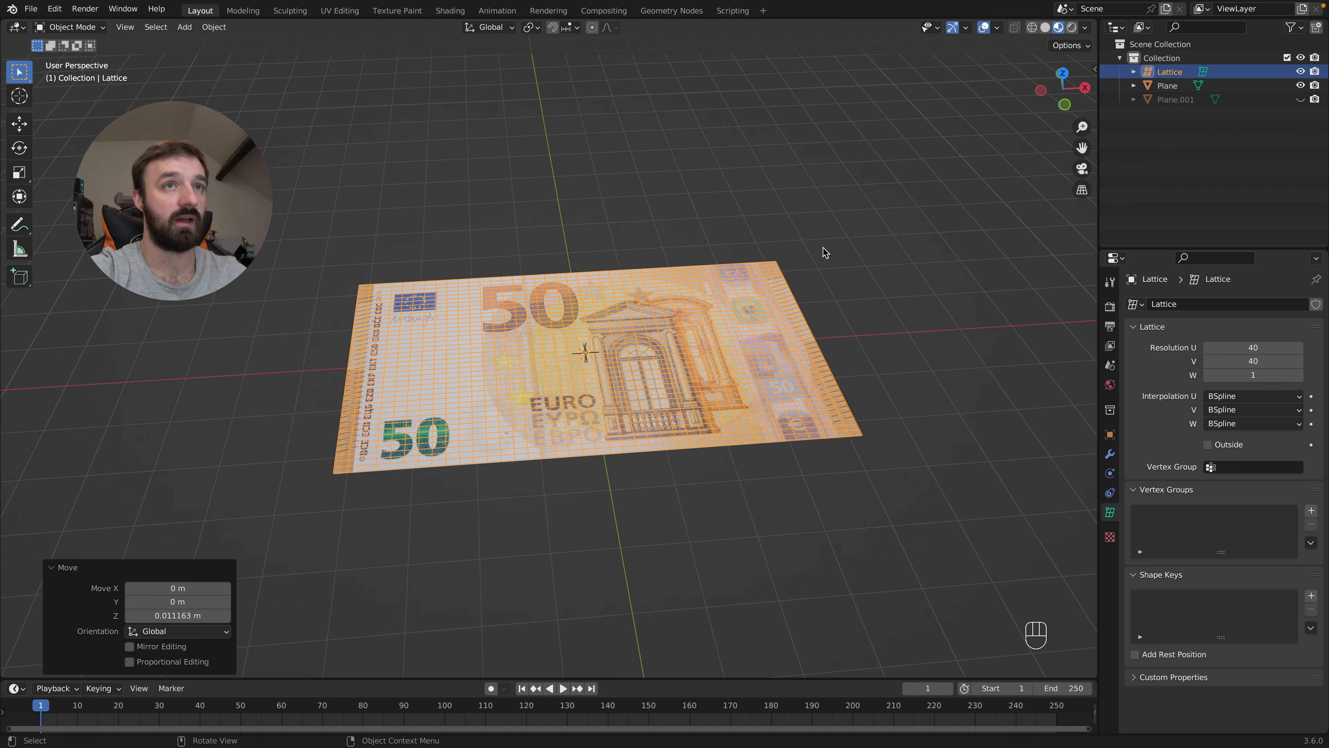
Parent the flat banknote to the lattice with Object (Keep Transform) and clear the selection
shift+click(1167, 87)
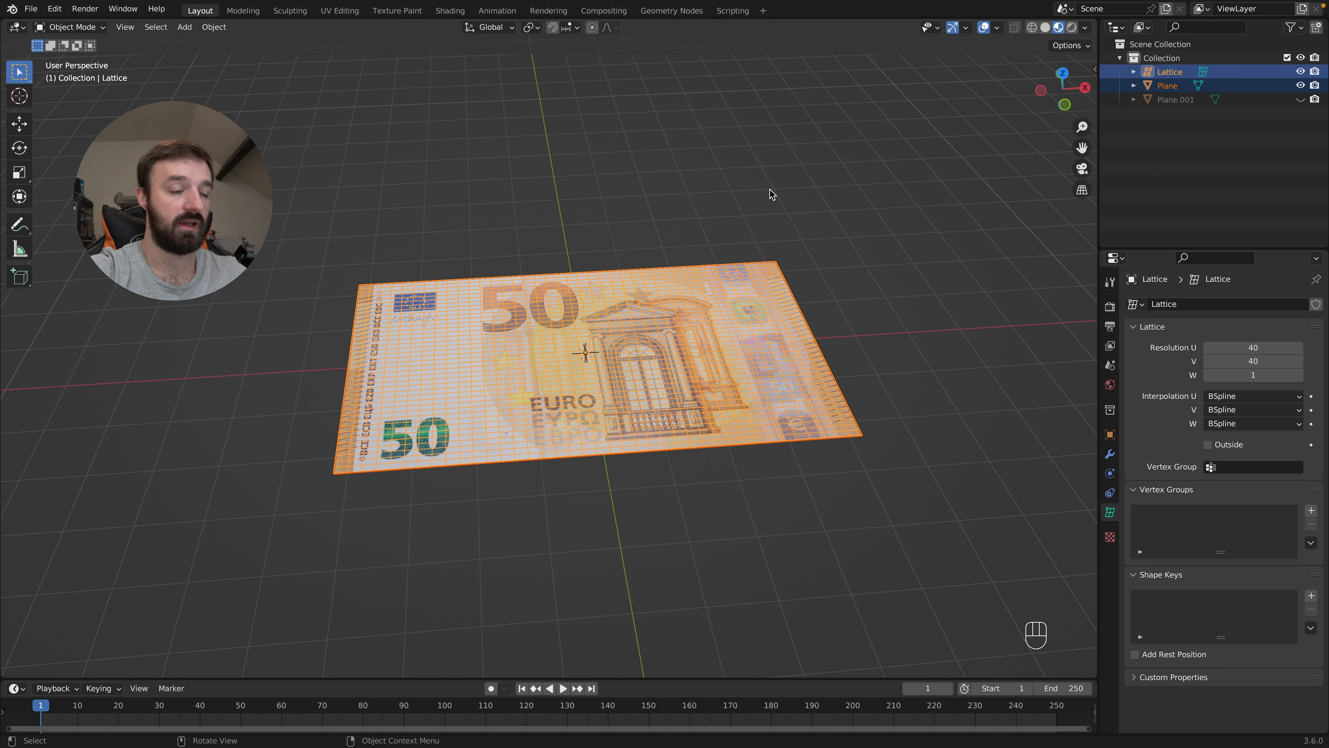
key(super+p)
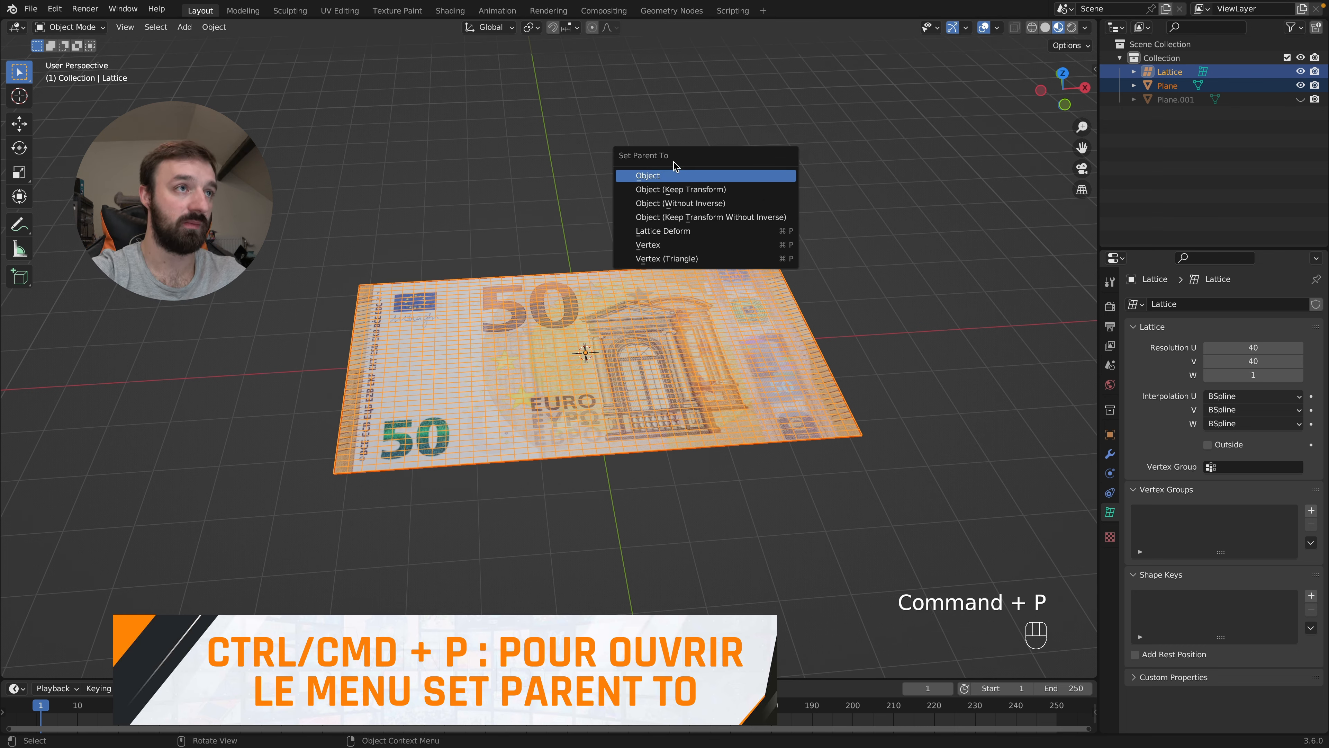
click(672, 193)
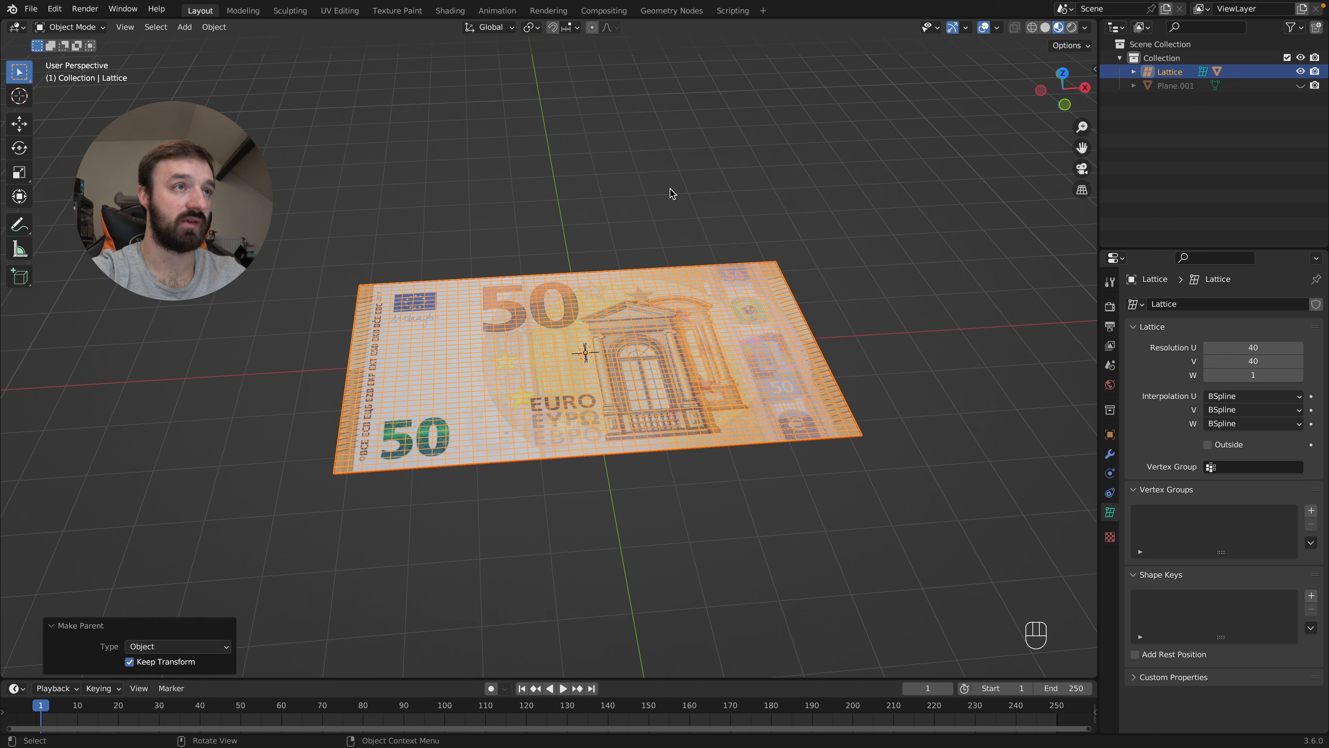
click(913, 174)
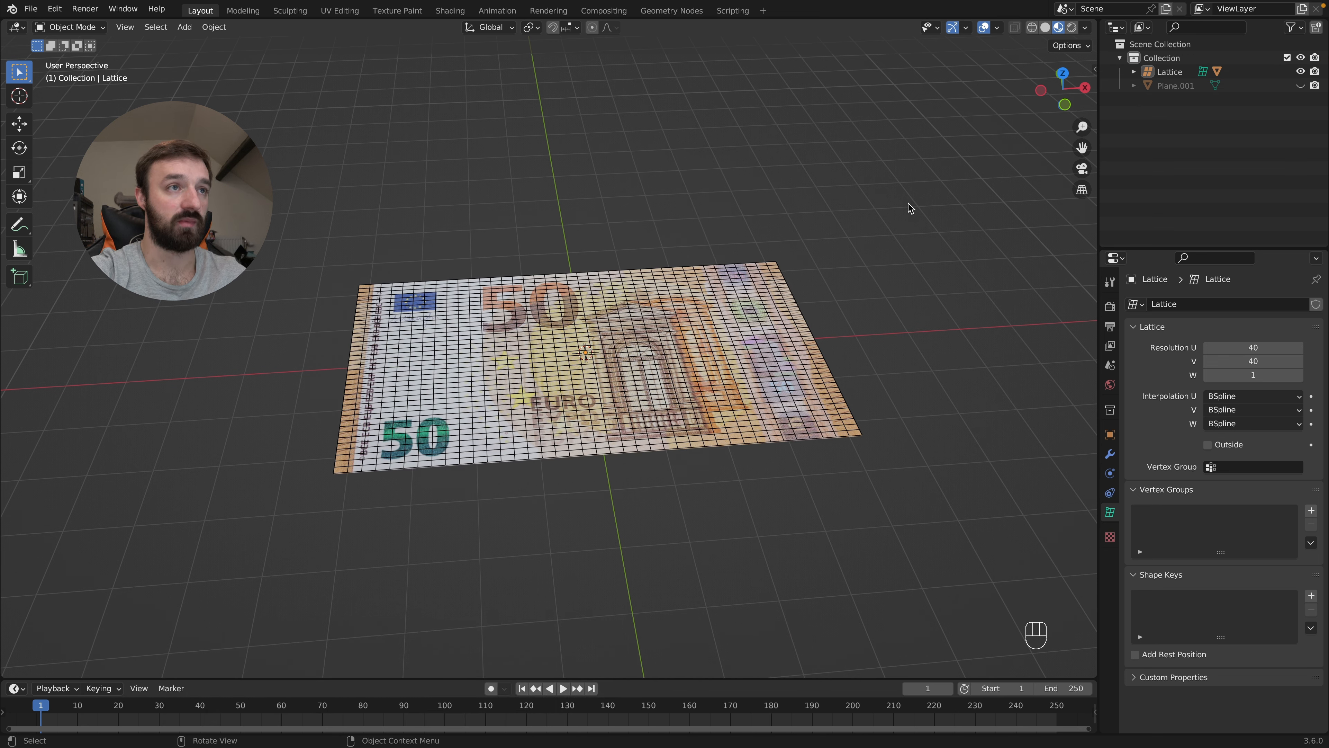
Try to bend the banknote by moving the lattice's upper-right corner point in Edit Mode with smooth proportional editing, and undo the move
click(768, 271)
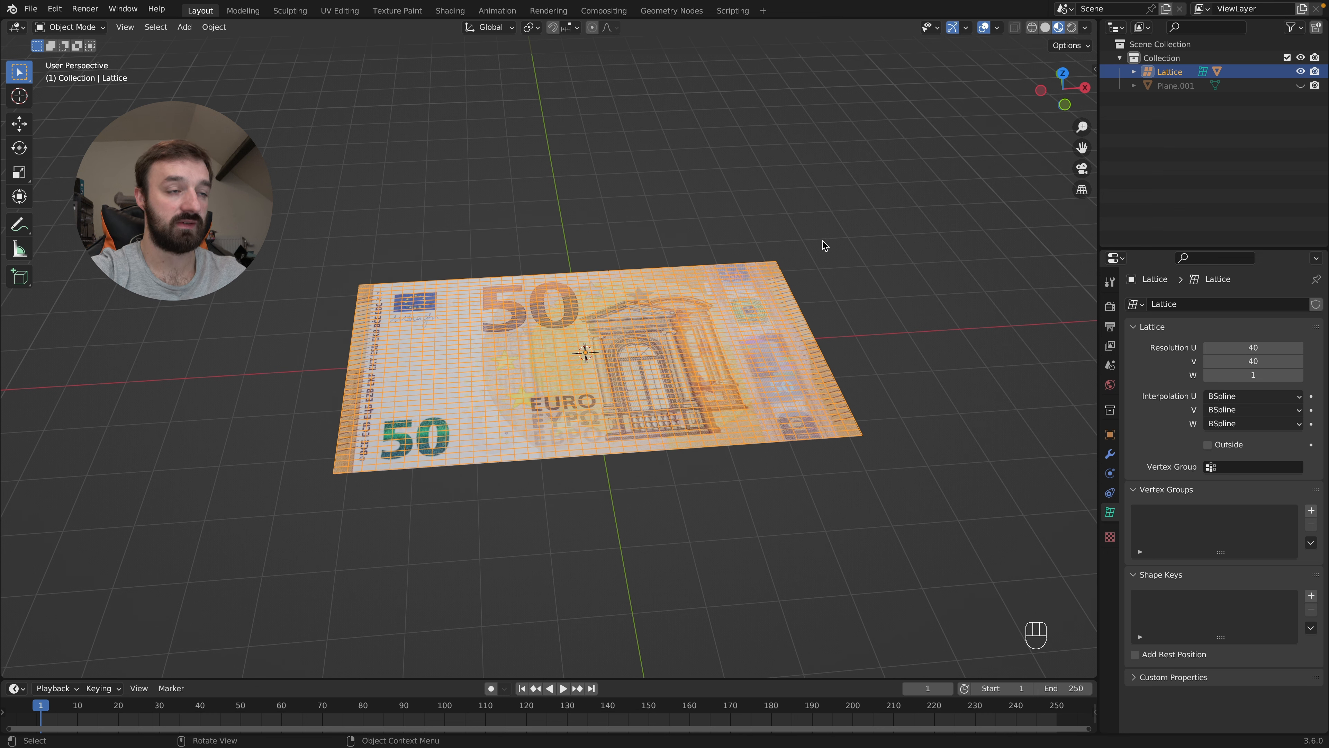
key(Tab)
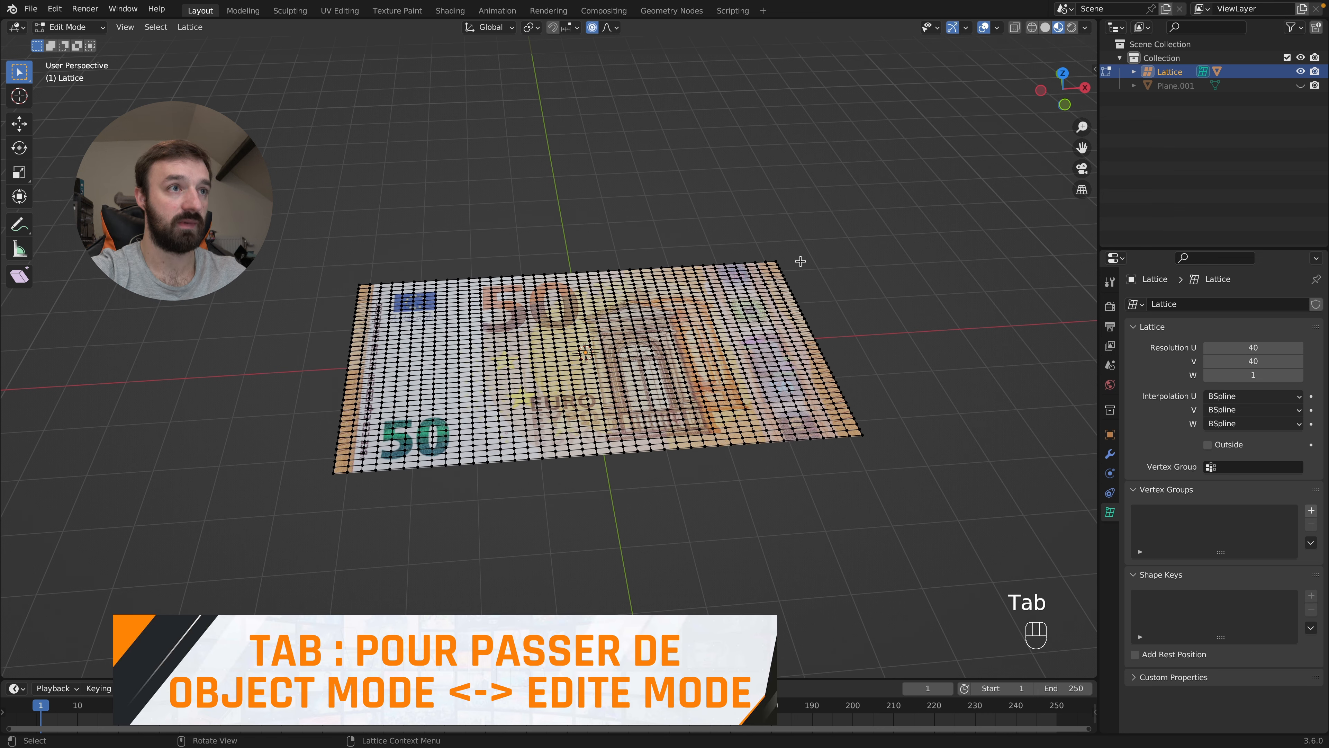
middle_drag(816, 246, 816, 243)
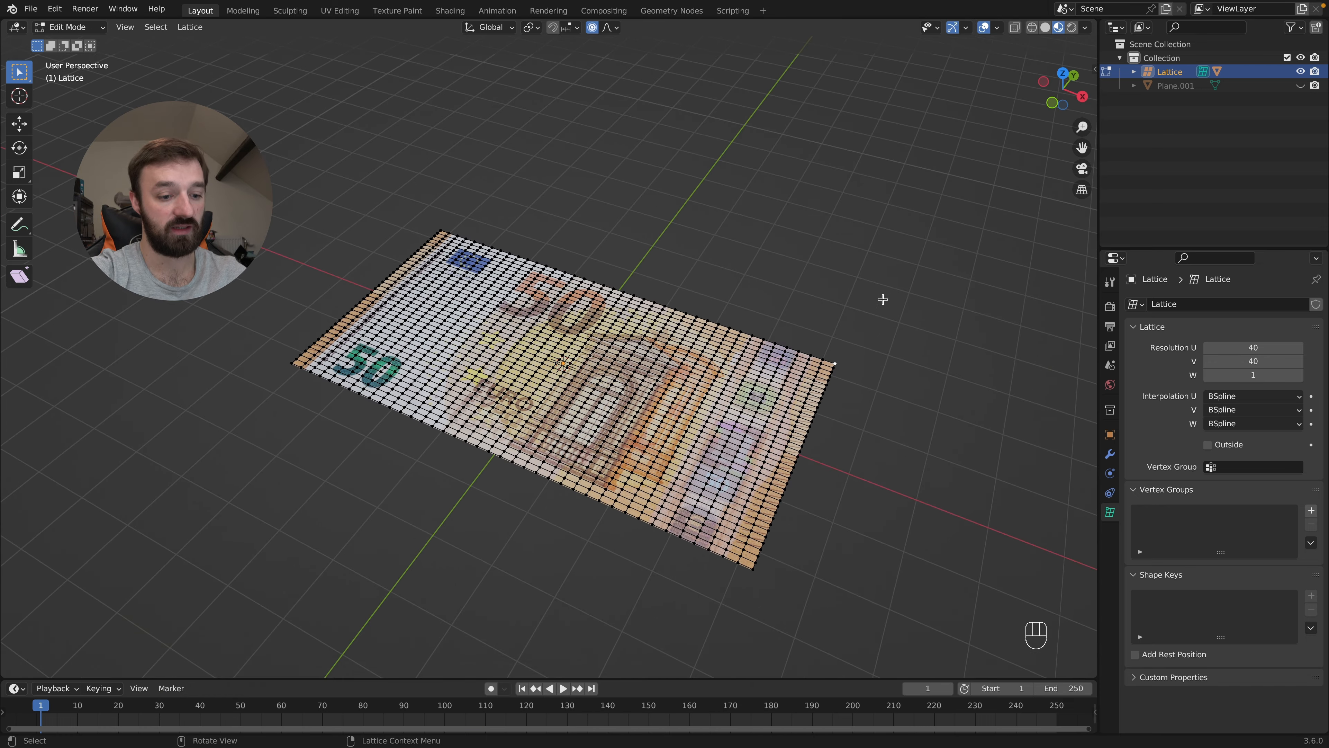
key(g)
click(794, 262)
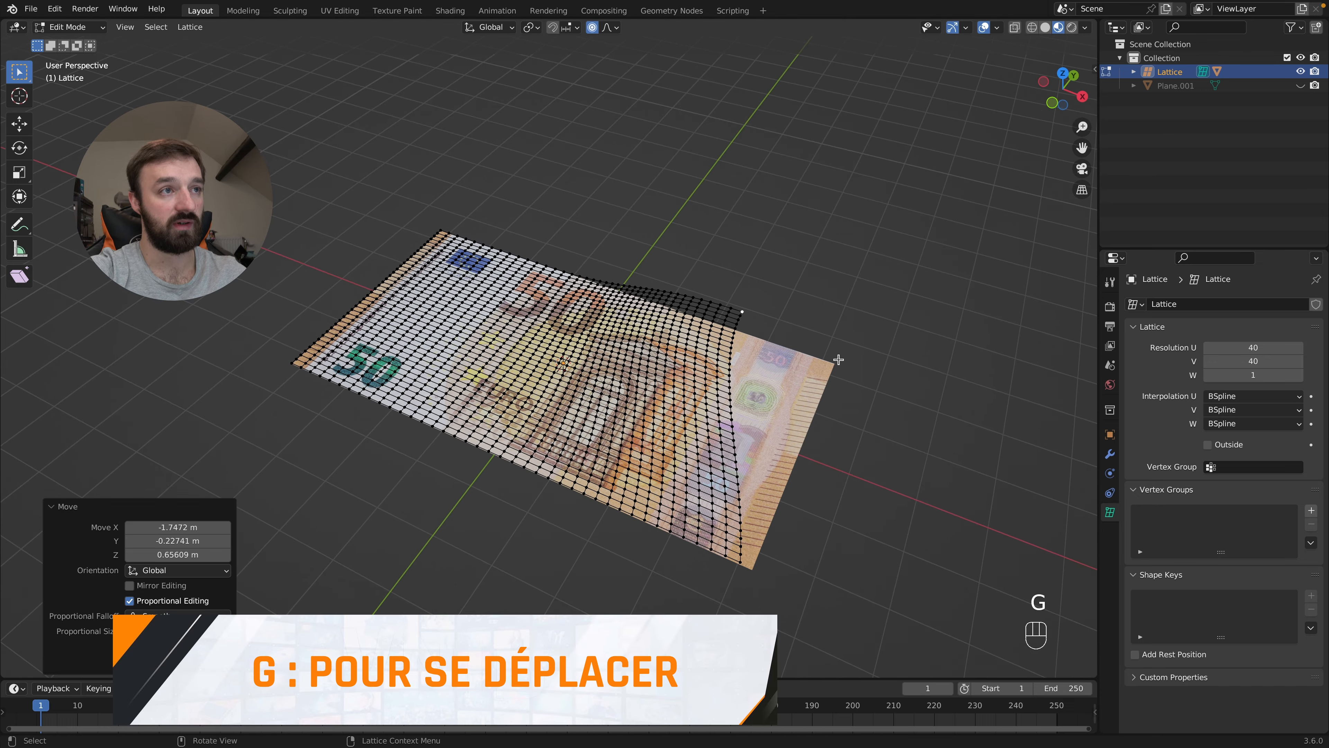
middle_drag(839, 359, 784, 384)
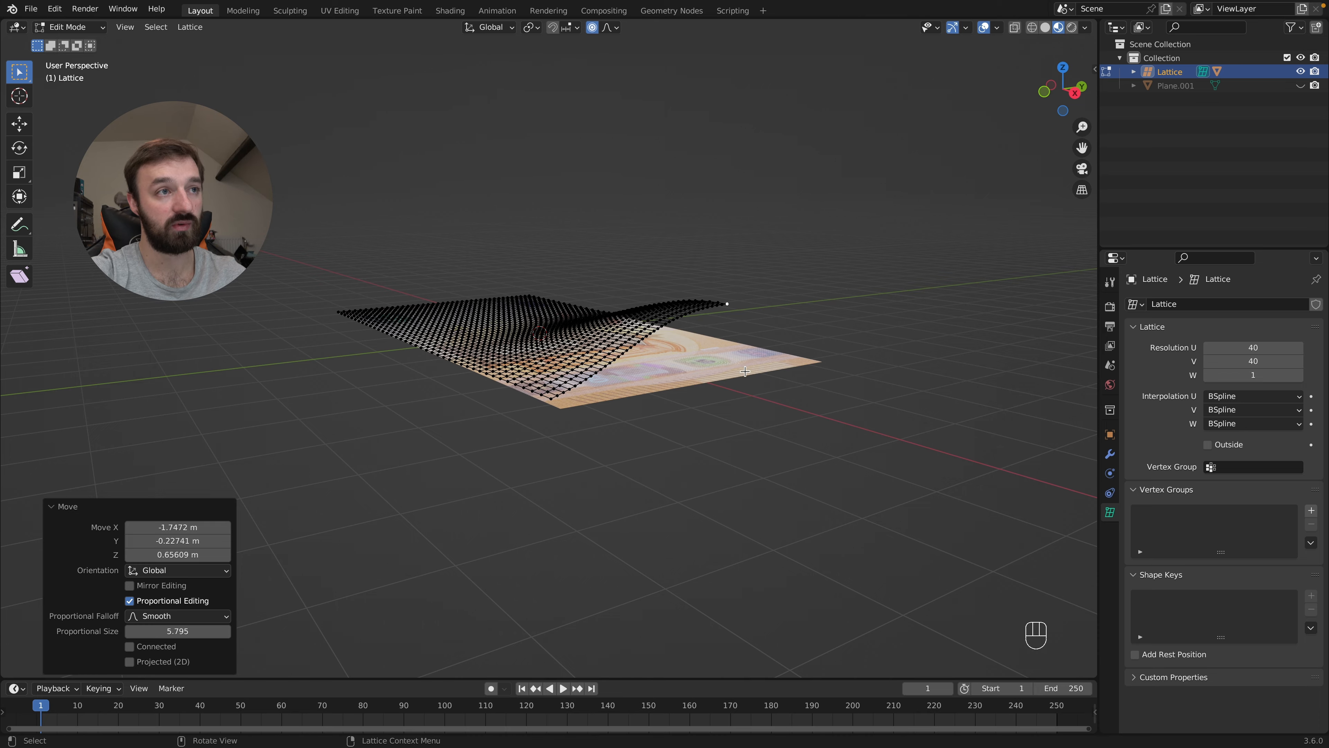
key(super+z)
middle_drag(748, 365, 761, 337)
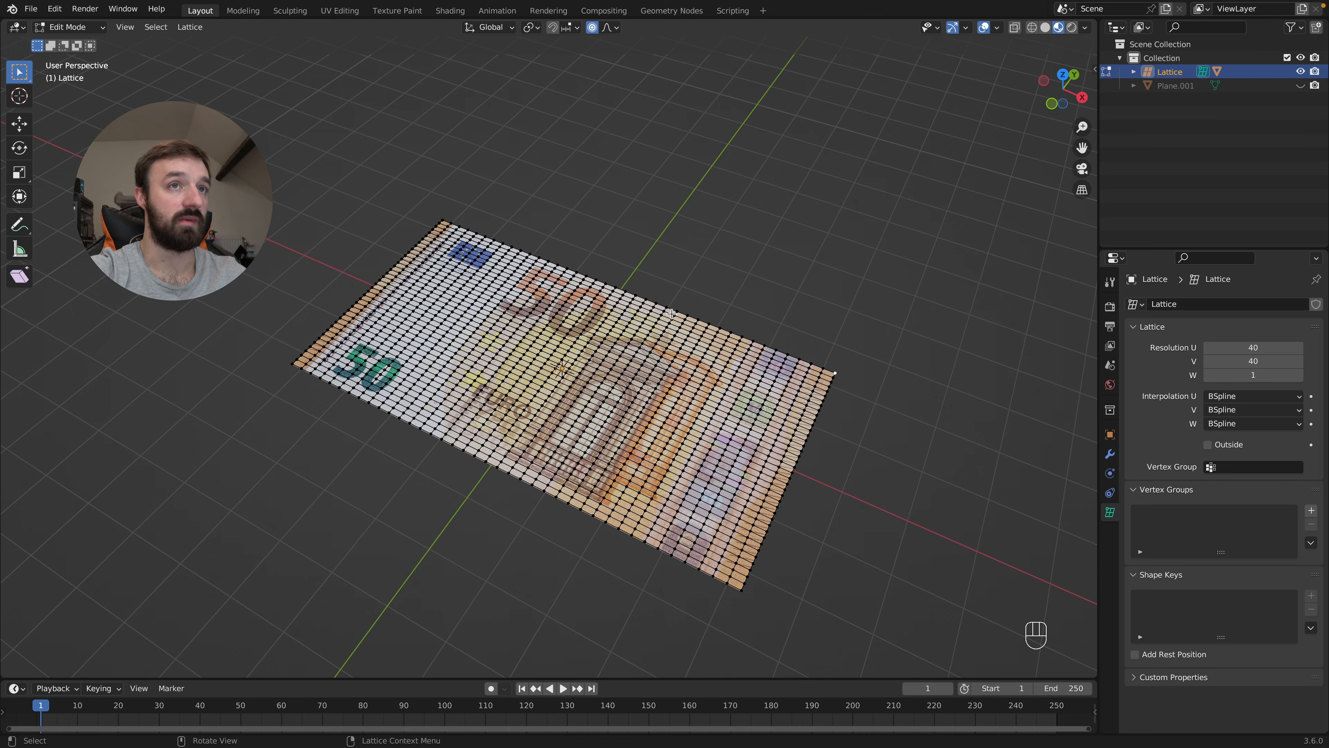
Reveal the banknote plane under the lattice in the object hierarchy, with modifier properties shown, and return to Object Mode
click(1134, 72)
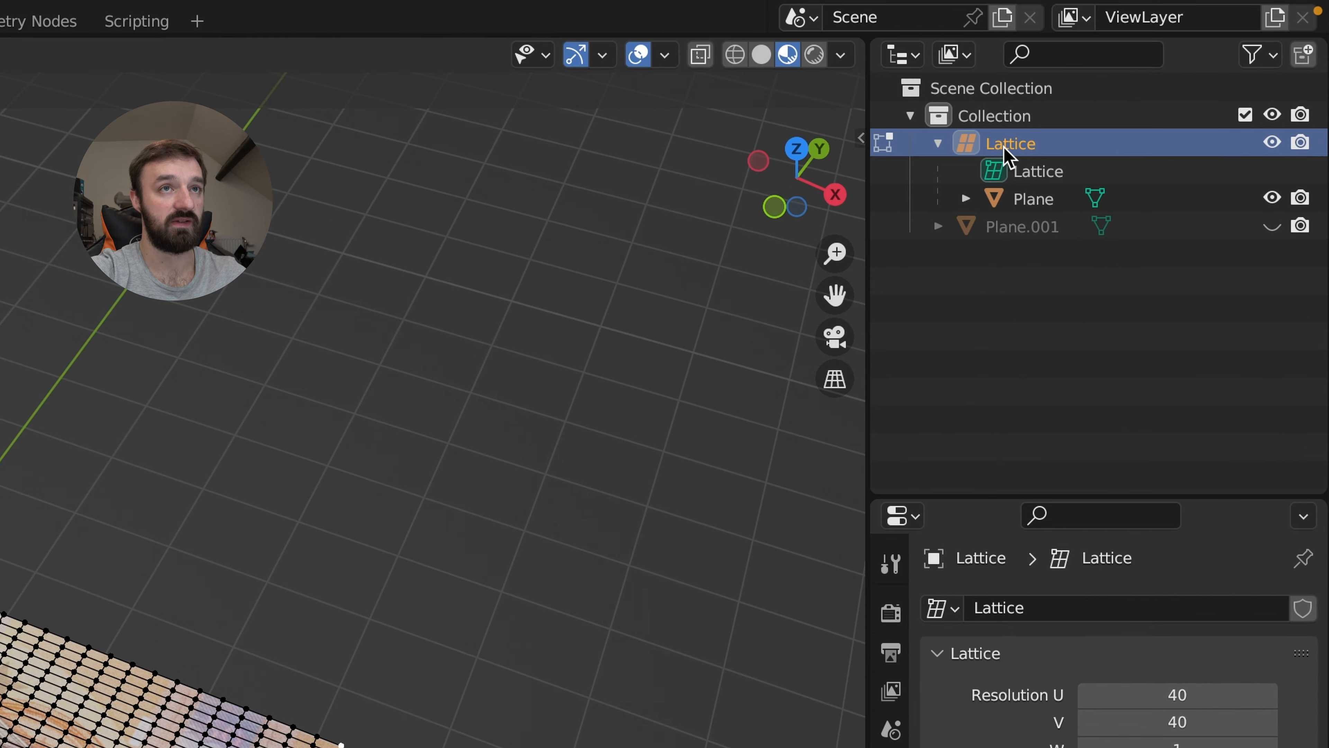
click(1039, 202)
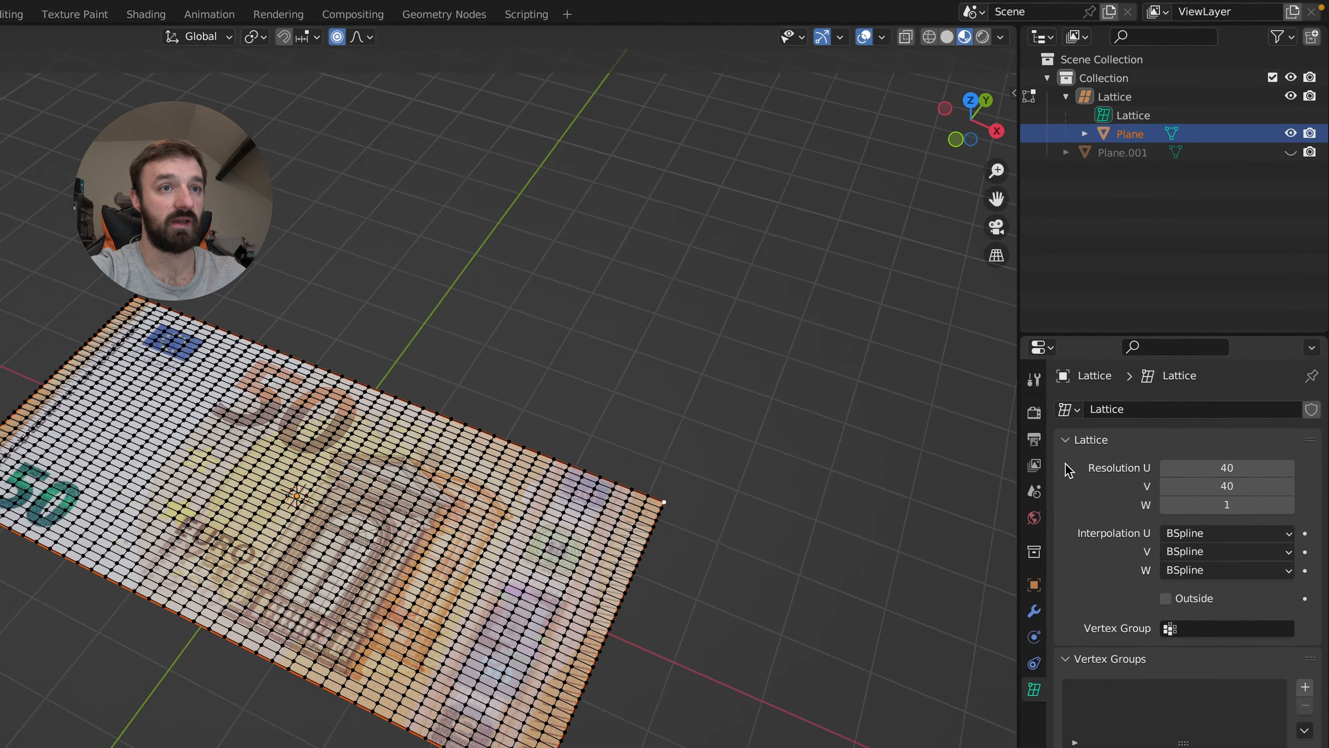
click(1034, 610)
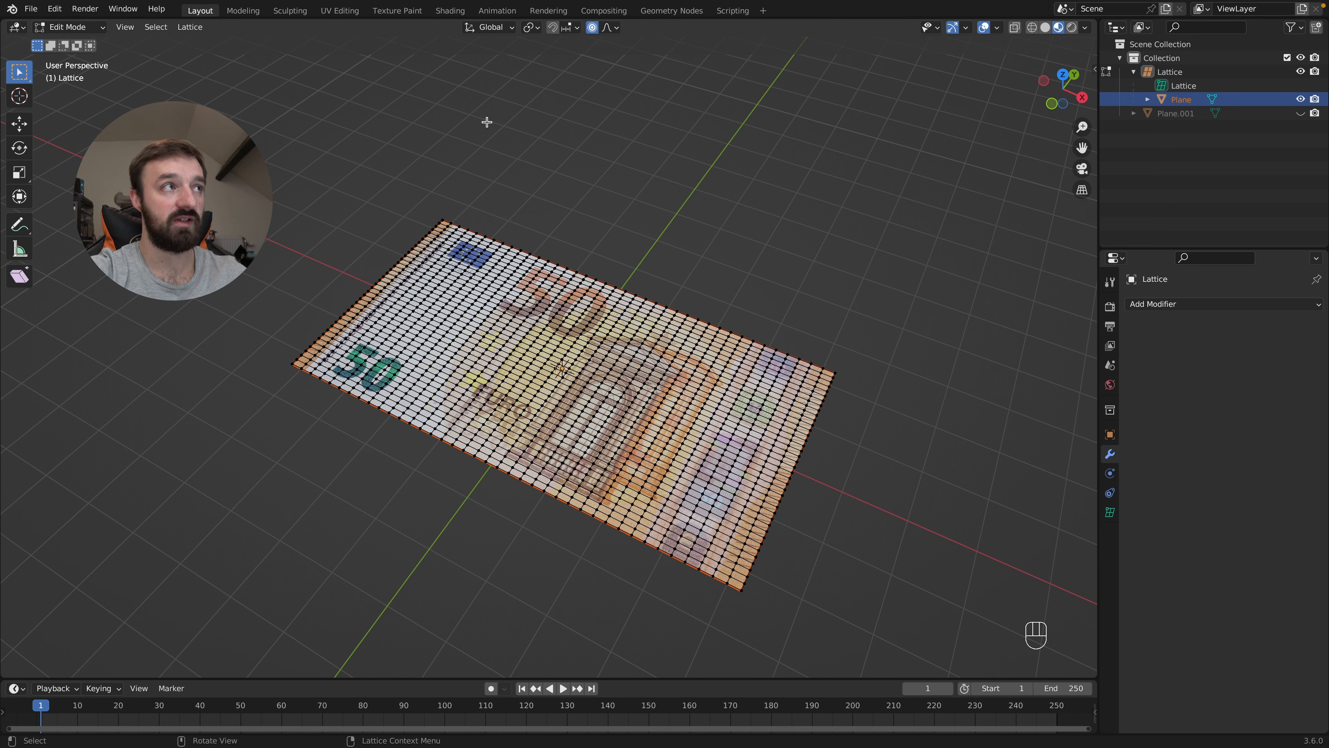
key(Tab)
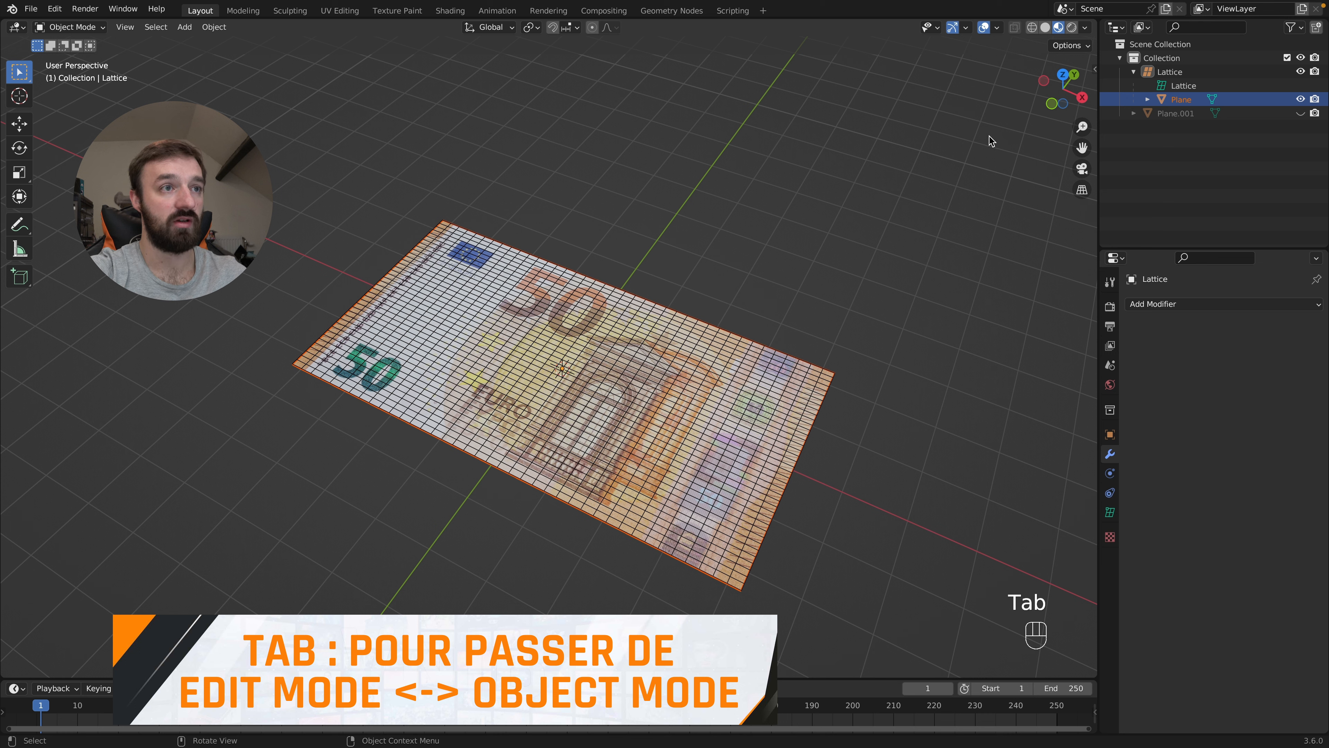
click(975, 133)
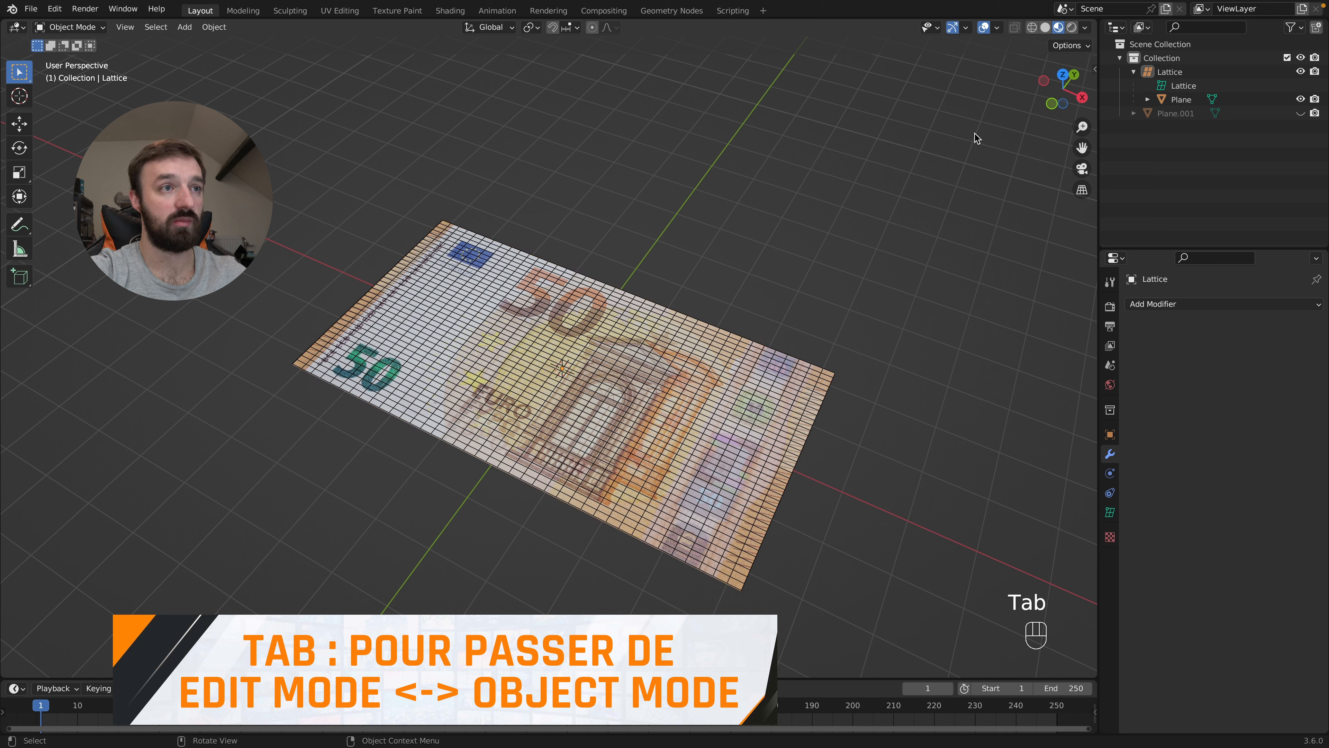
Add a Lattice modifier to the flat banknote plane and set its object to Lattice
click(1187, 103)
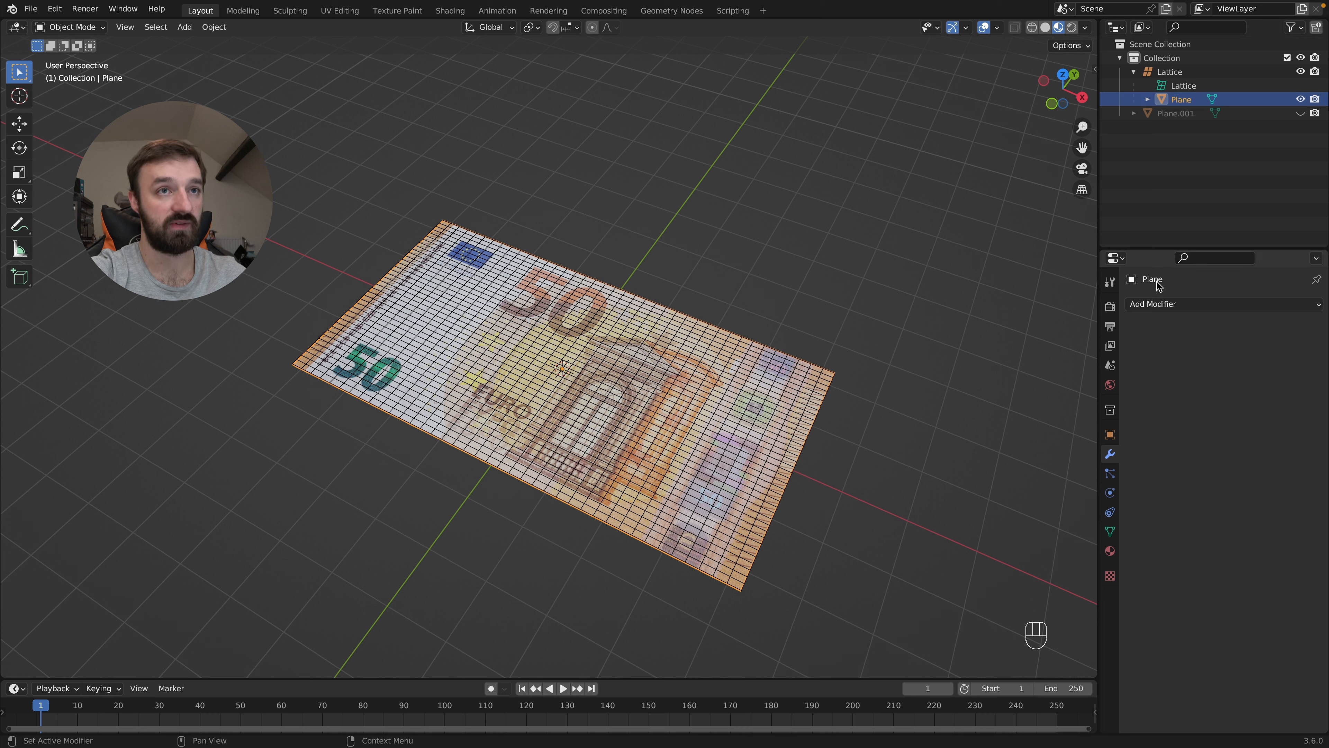
click(1156, 304)
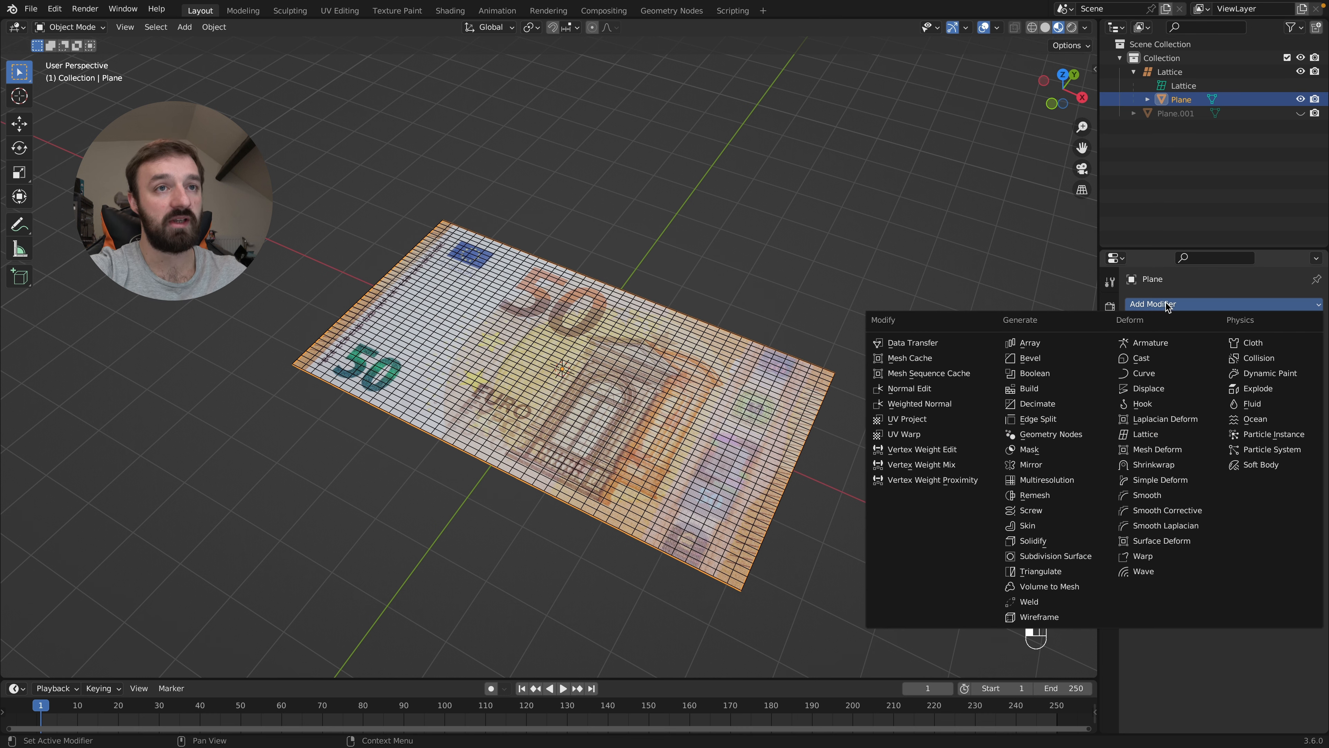
click(1151, 434)
click(1226, 347)
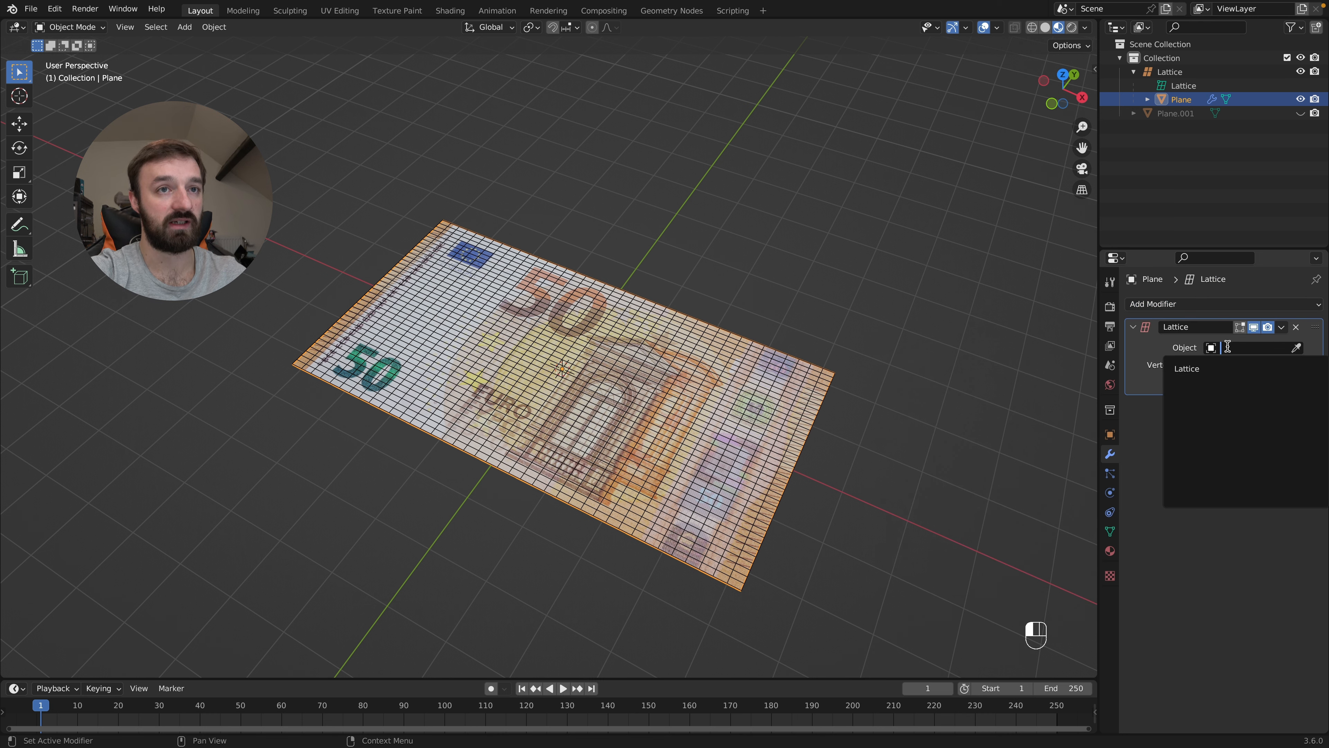
click(1199, 367)
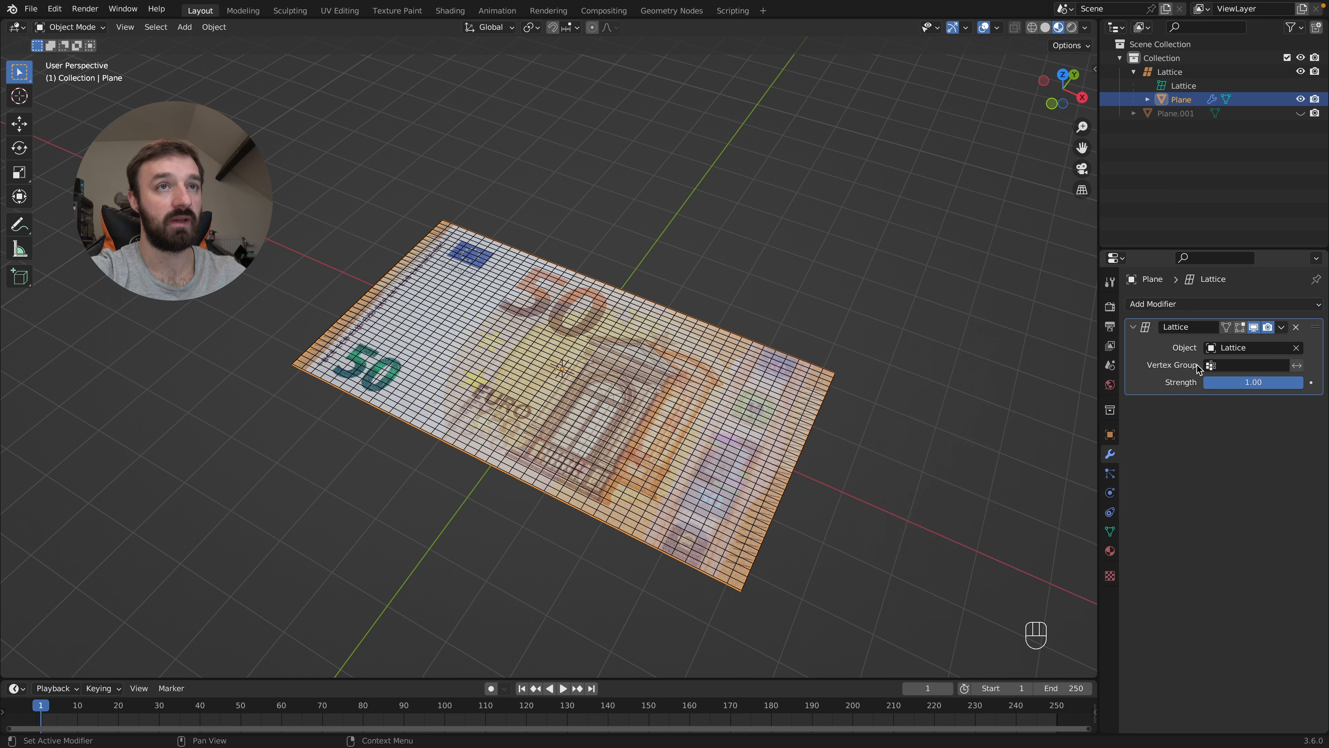
Bend the banknote by moving the lattice's far-right corner point about -3.42 m in X and 1.41 m in Z with smooth proportional editing
click(956, 232)
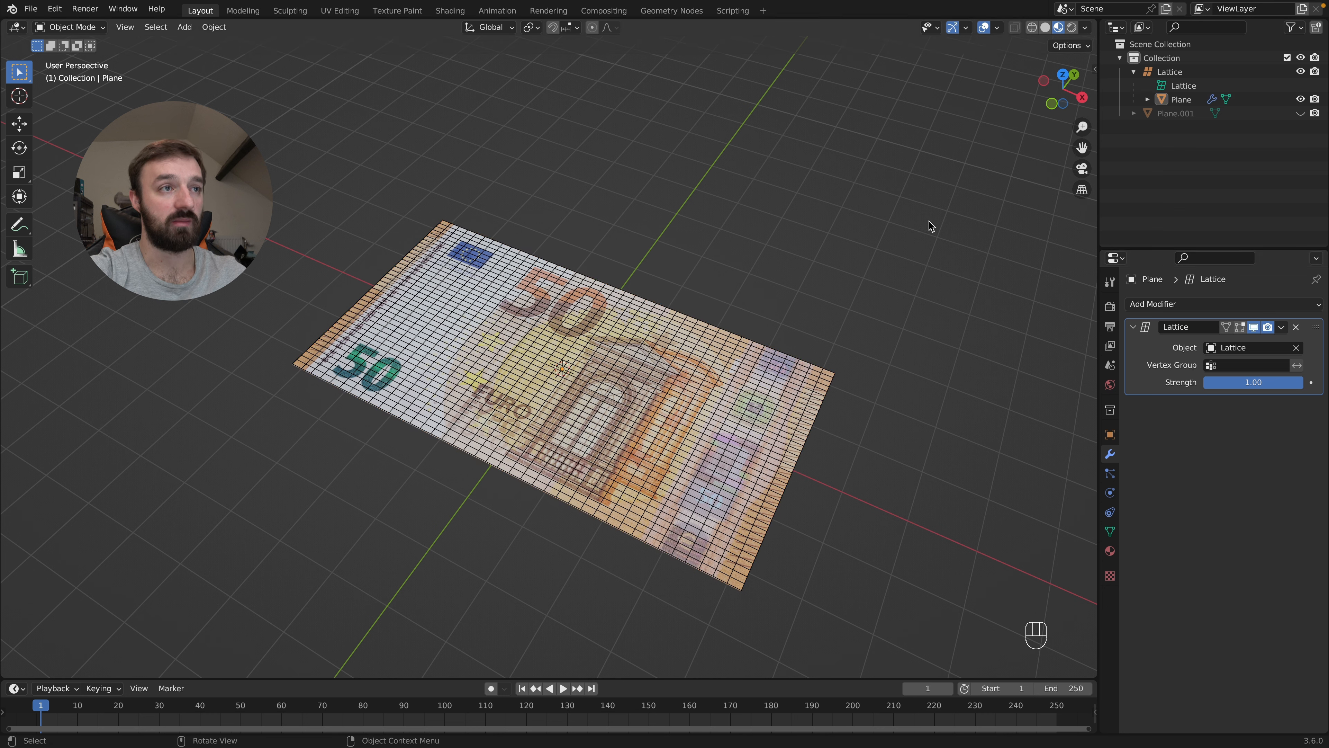
click(819, 387)
click(815, 386)
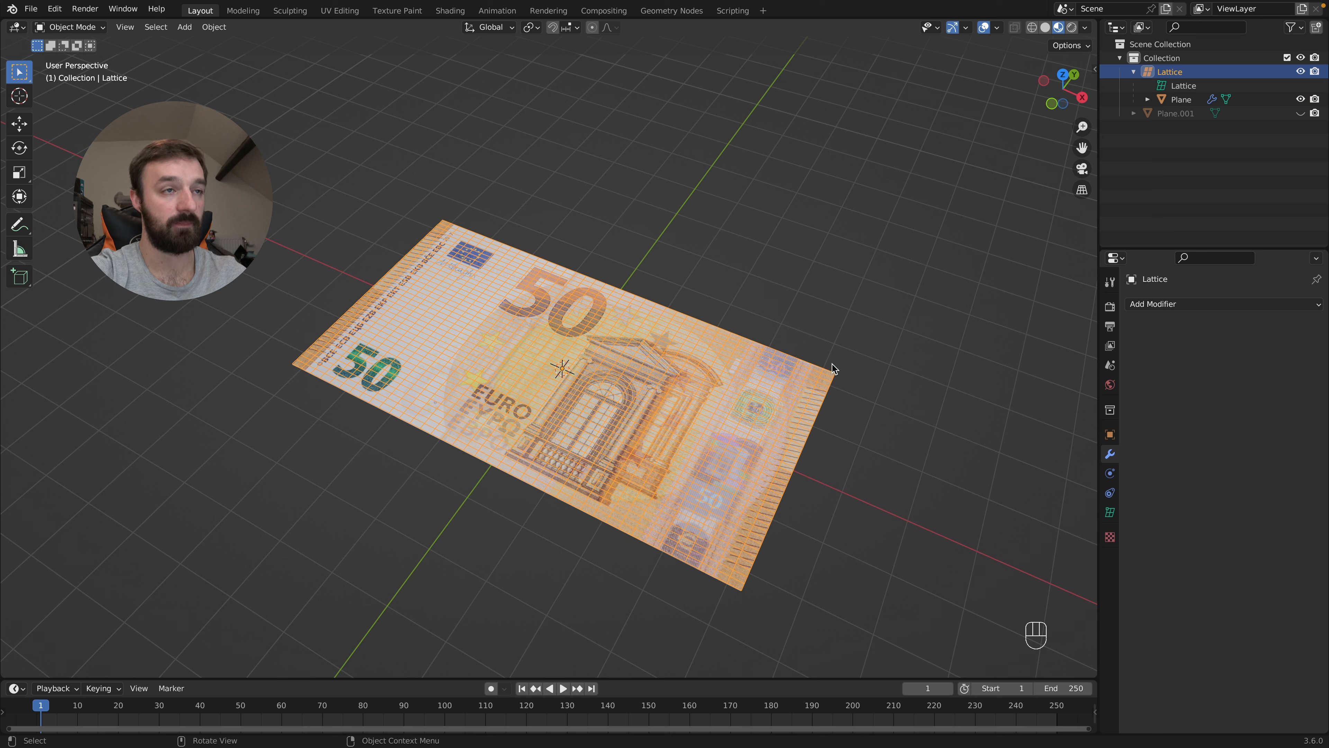
key(Tab)
click(833, 374)
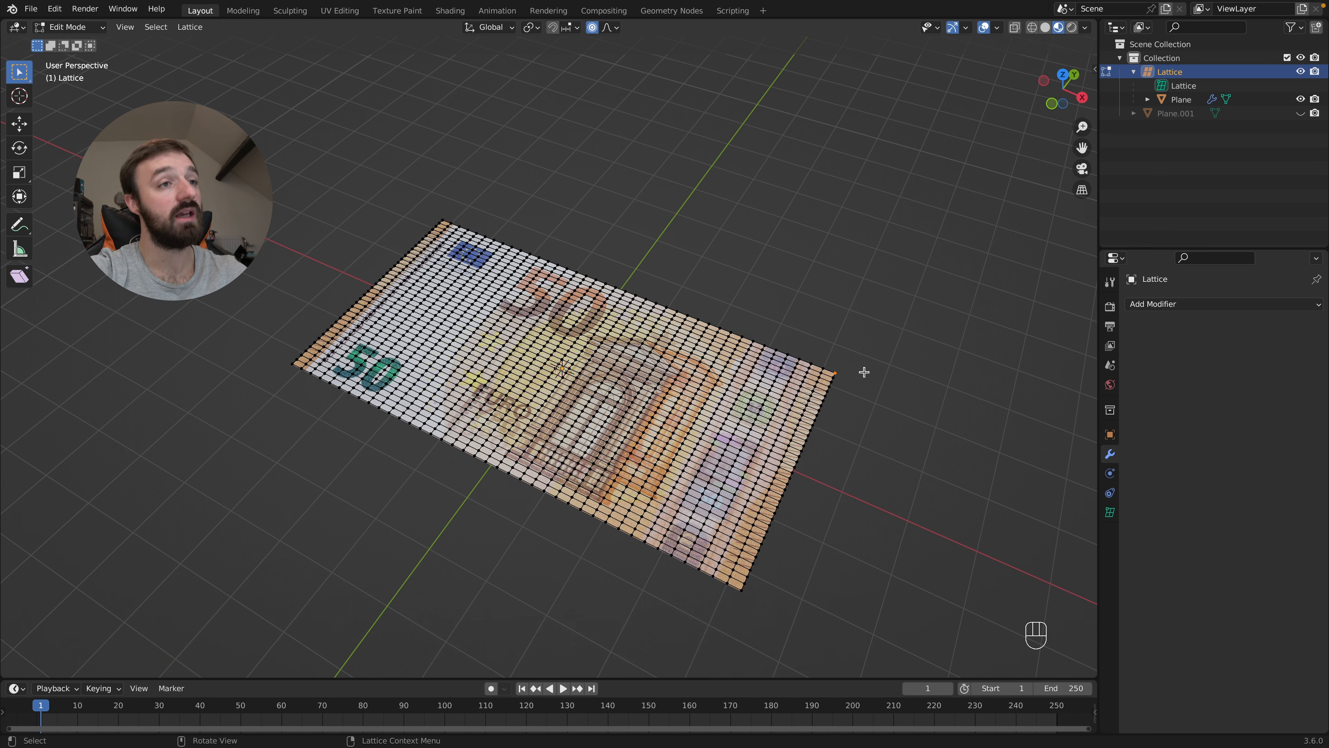
key(g)
click(693, 248)
middle_drag(700, 249, 428, 294)
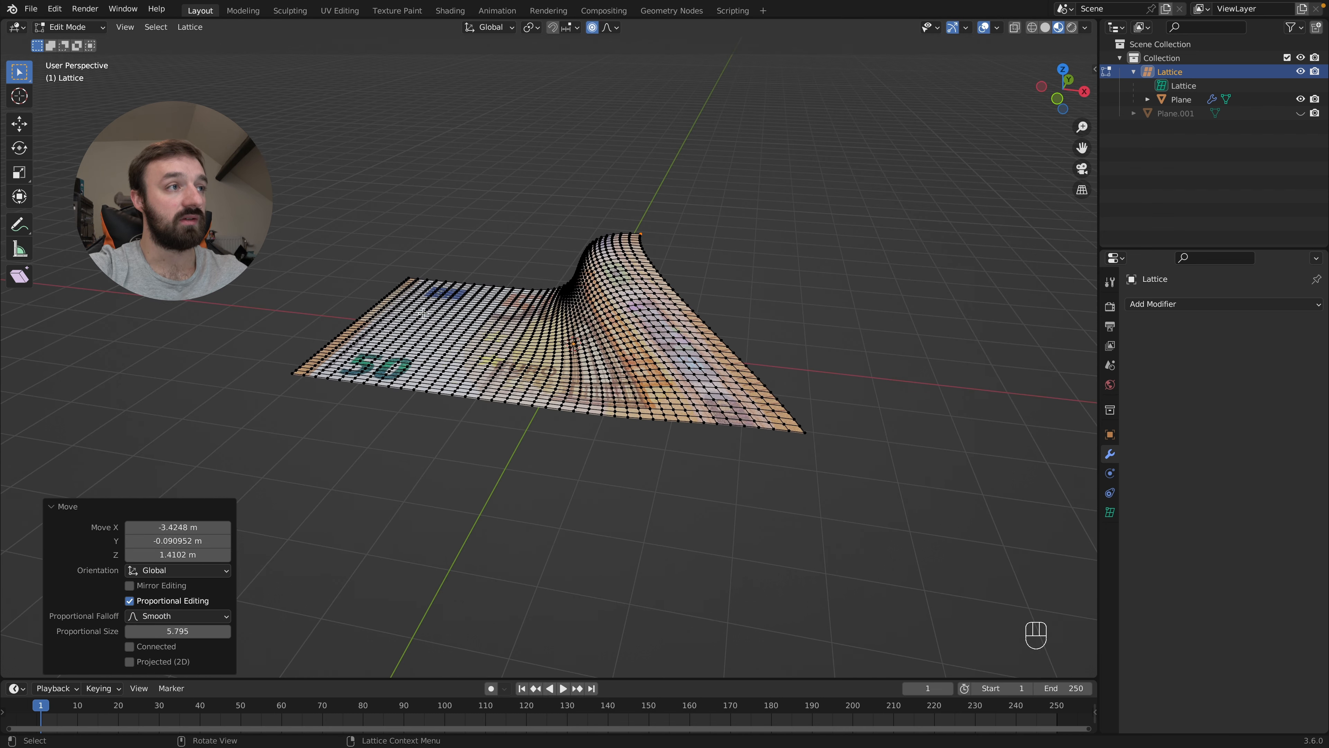
Raise the lattice's near-left corner point with smooth proportional editing, about 0.92 m in X, 0.90 m in Y and 1.29 m in Z
click(293, 371)
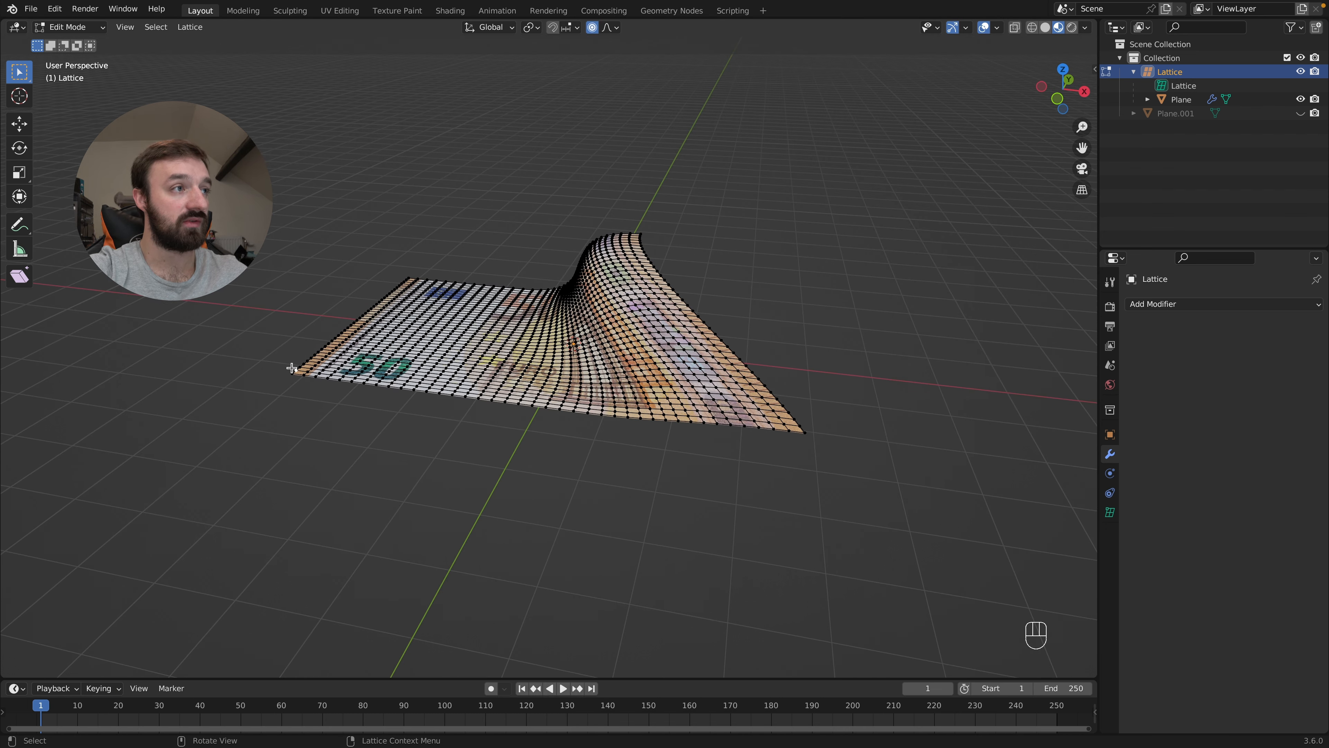
key(g)
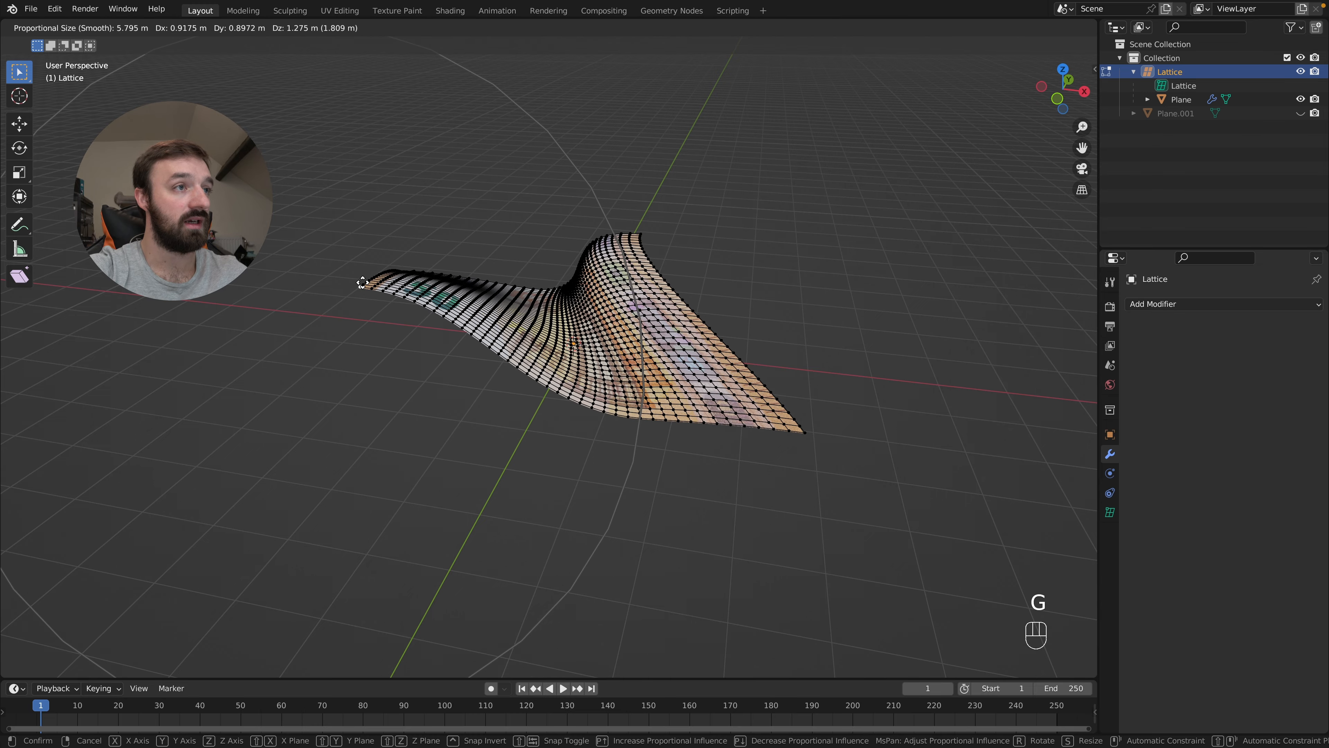
click(361, 287)
middle_drag(644, 349, 533, 367)
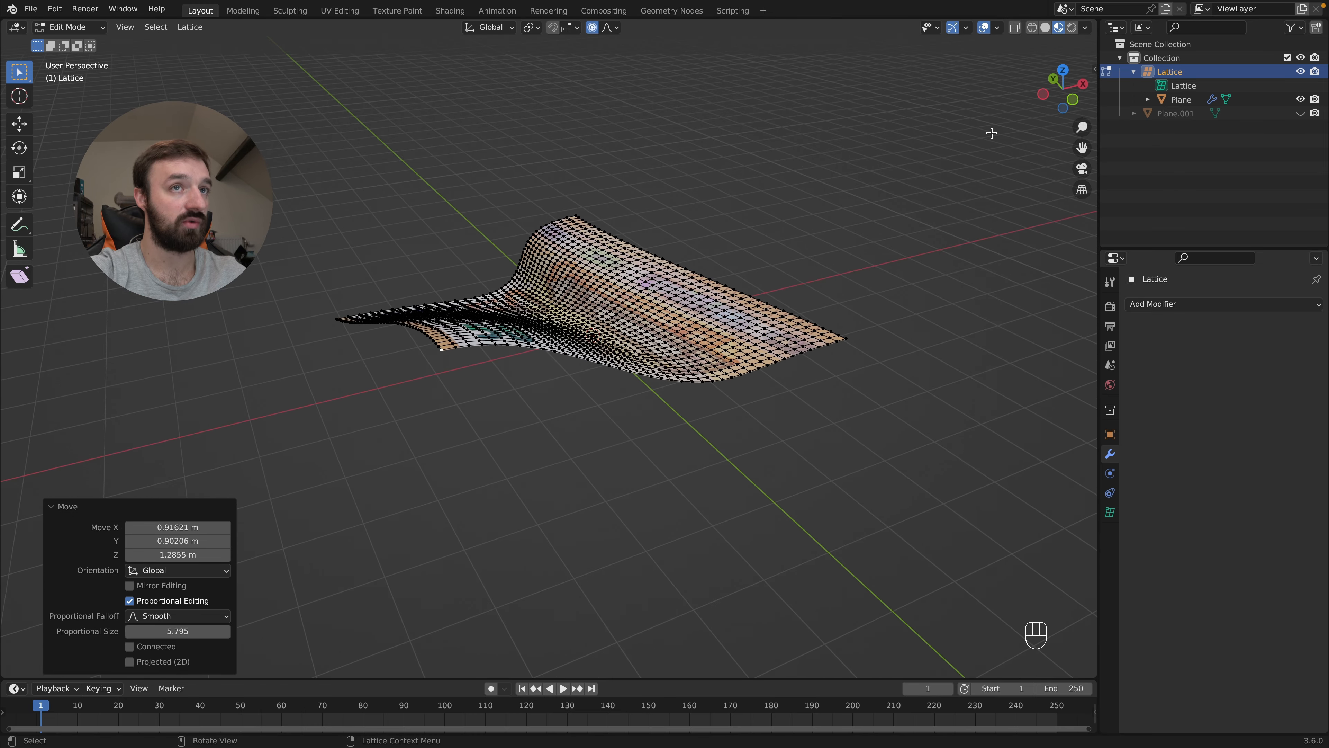
Unhide the bent copy Plane.001 and, in Object Mode, move the lattice with its banknote about 7.9 m along X beside it
click(1300, 113)
key(Tab)
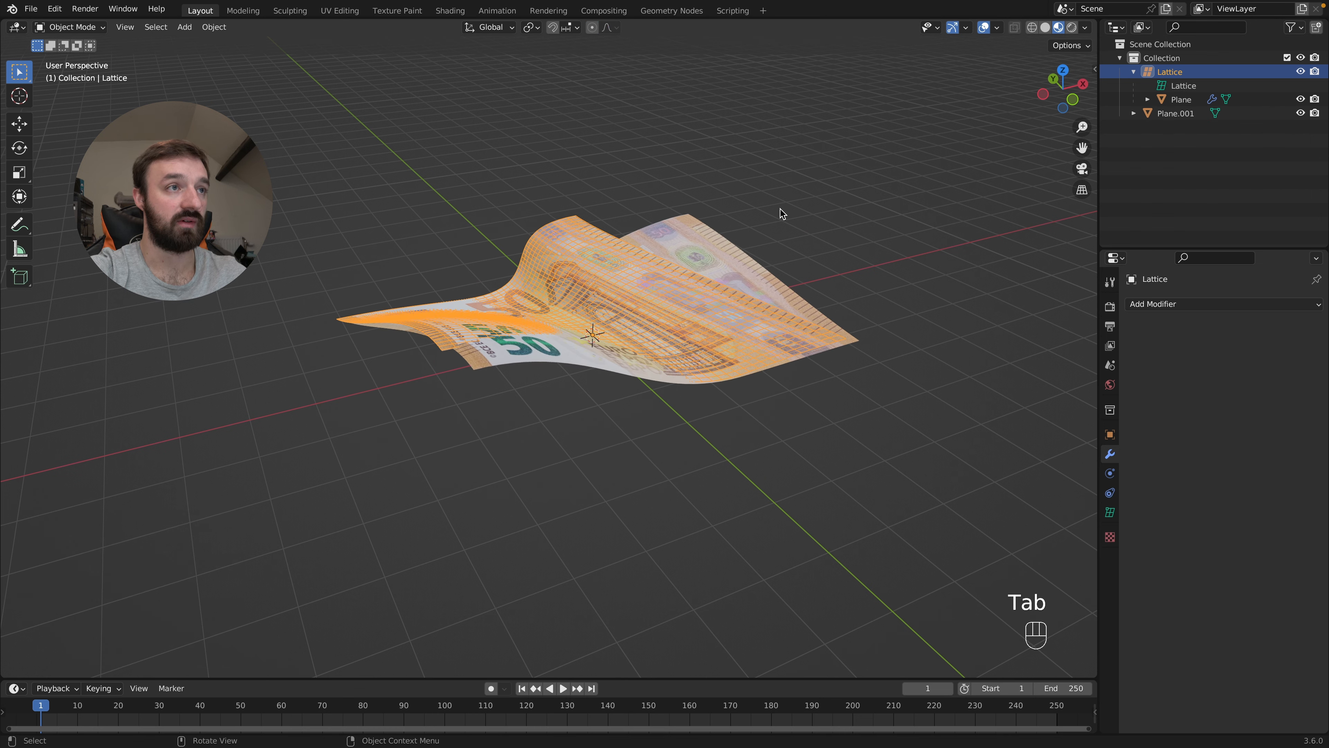
middle_drag(779, 209, 809, 259)
key(Tab)
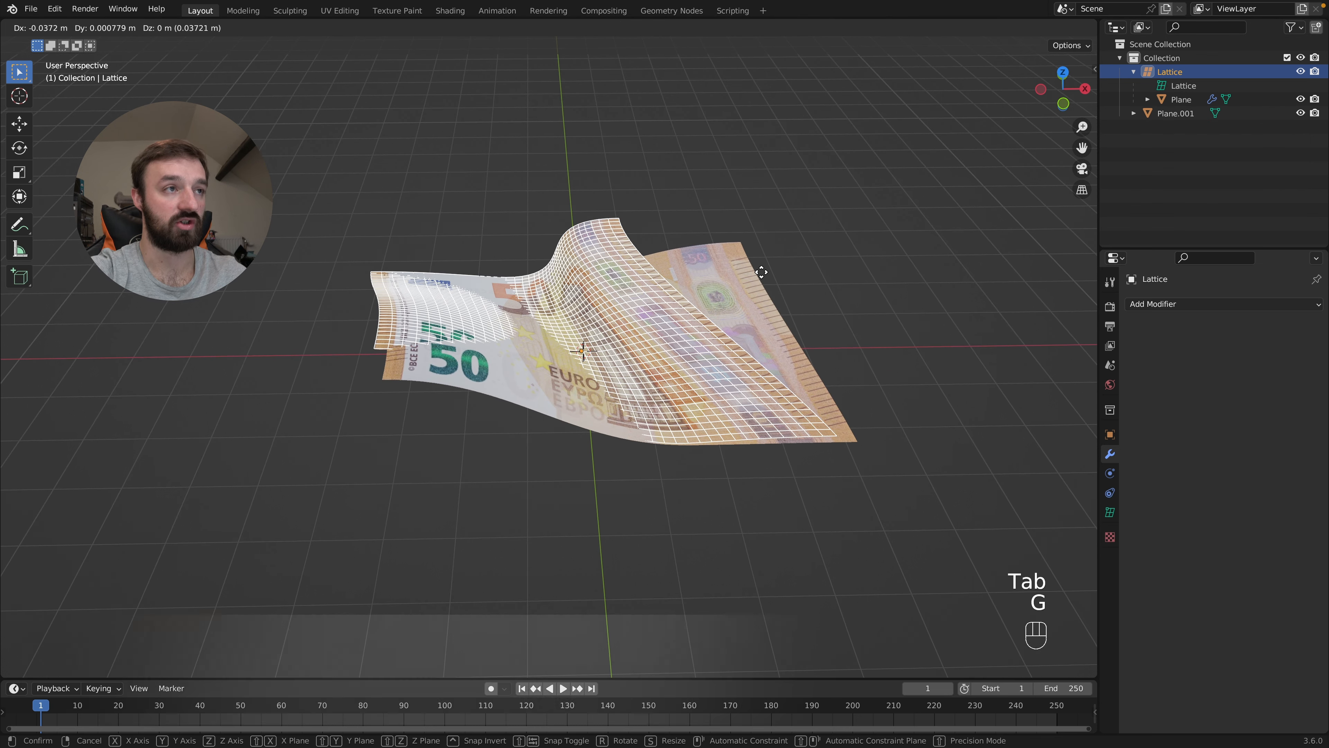
key(g)
key(x)
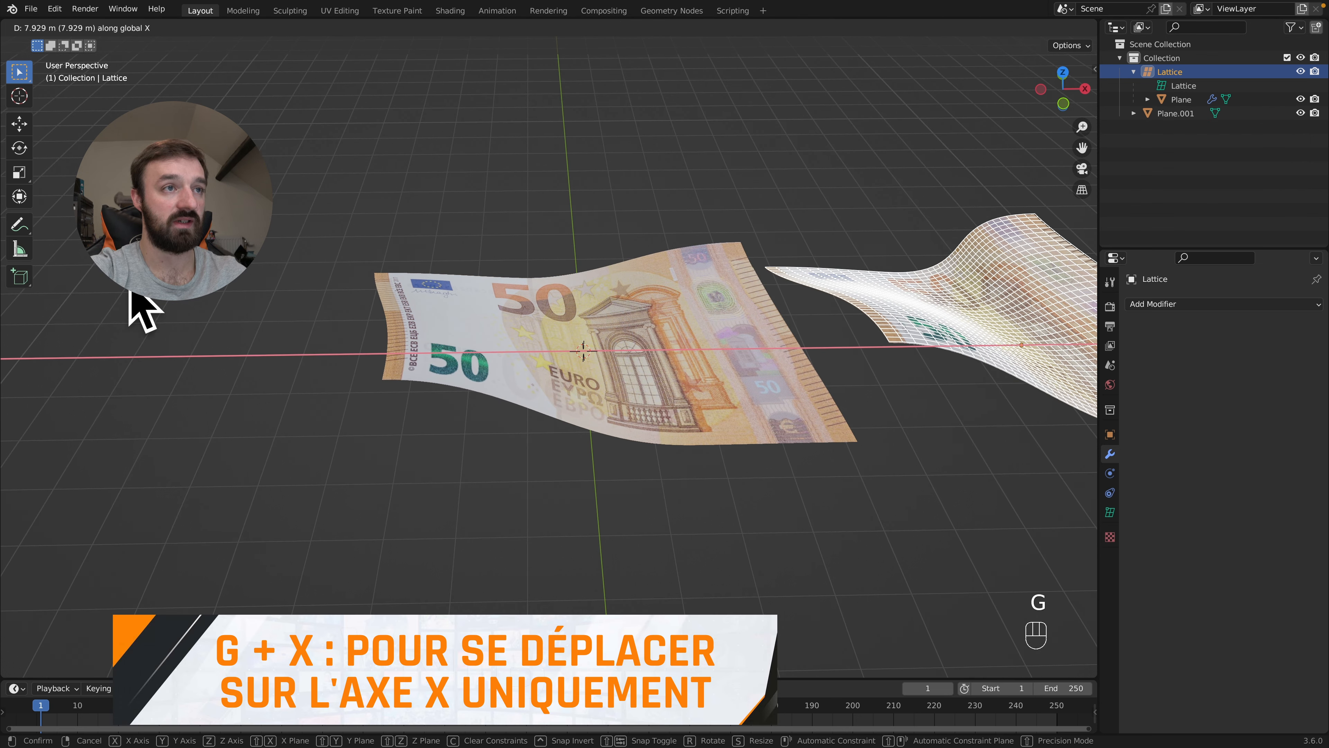
click(142, 311)
Examine the mesh of the bent copy Plane.001 in wireframe shading and in Edit Mode, and return to Object Mode with textured shading
middle_drag(1023, 285, 932, 239)
click(672, 302)
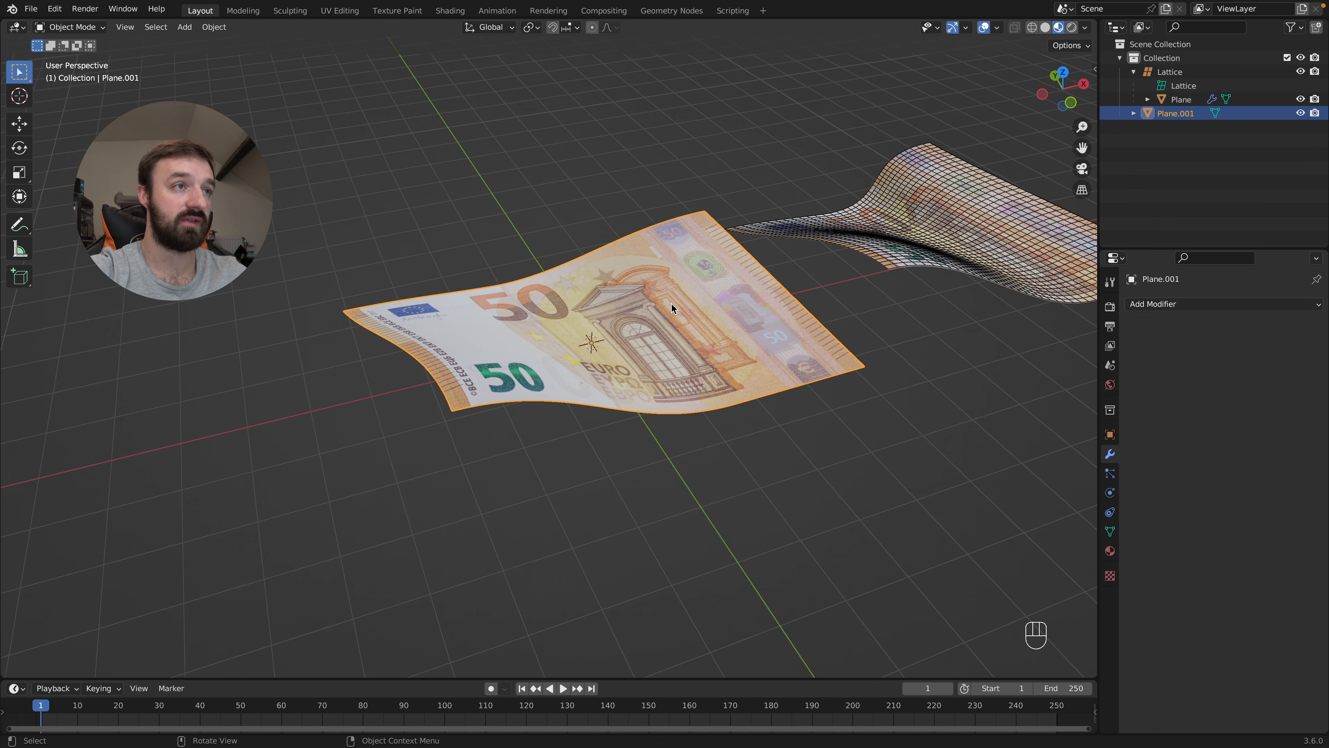
key(z)
click(528, 303)
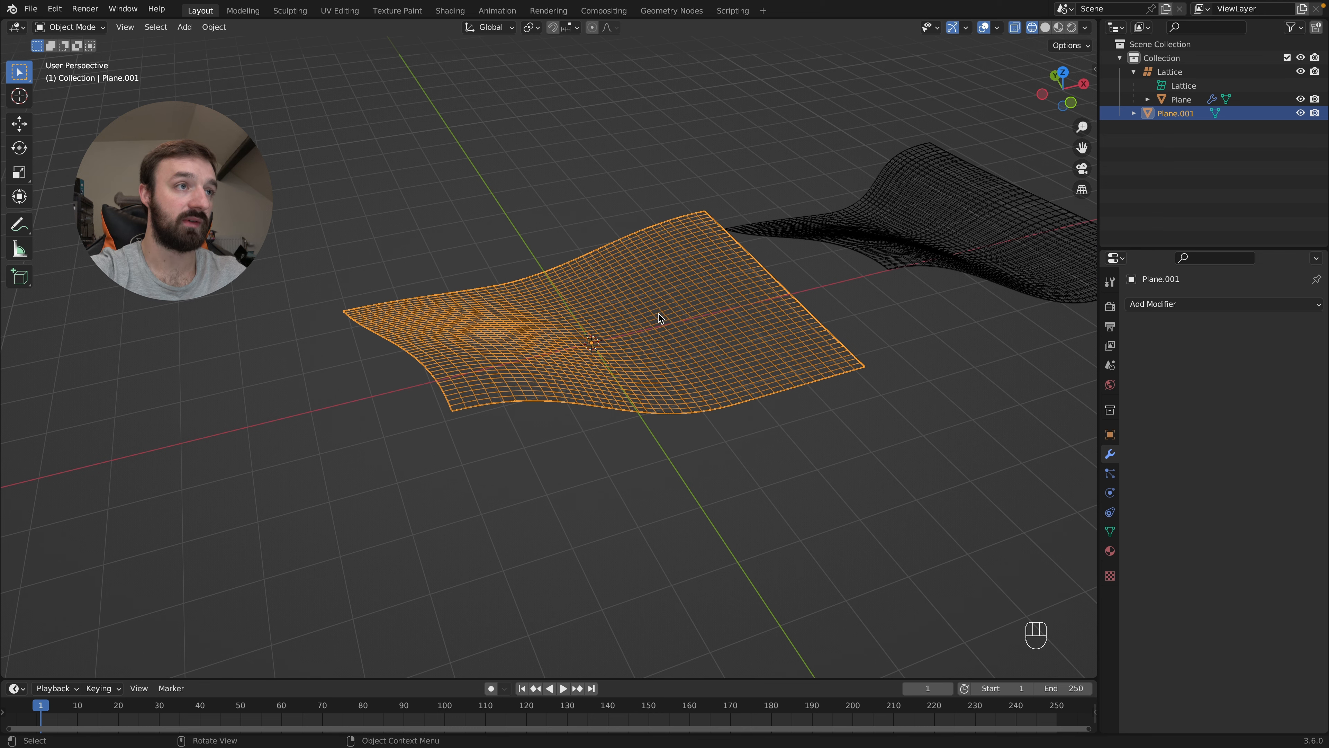
key(z)
click(638, 384)
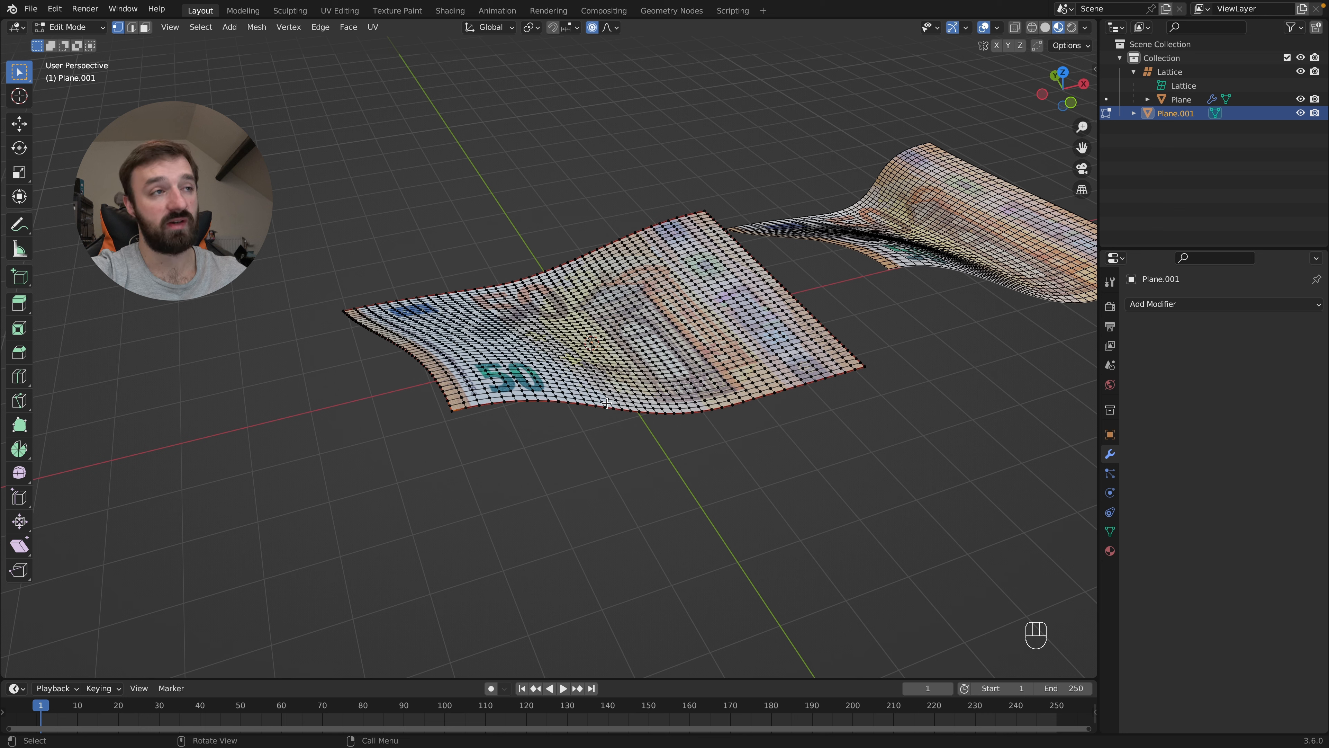
key(Tab)
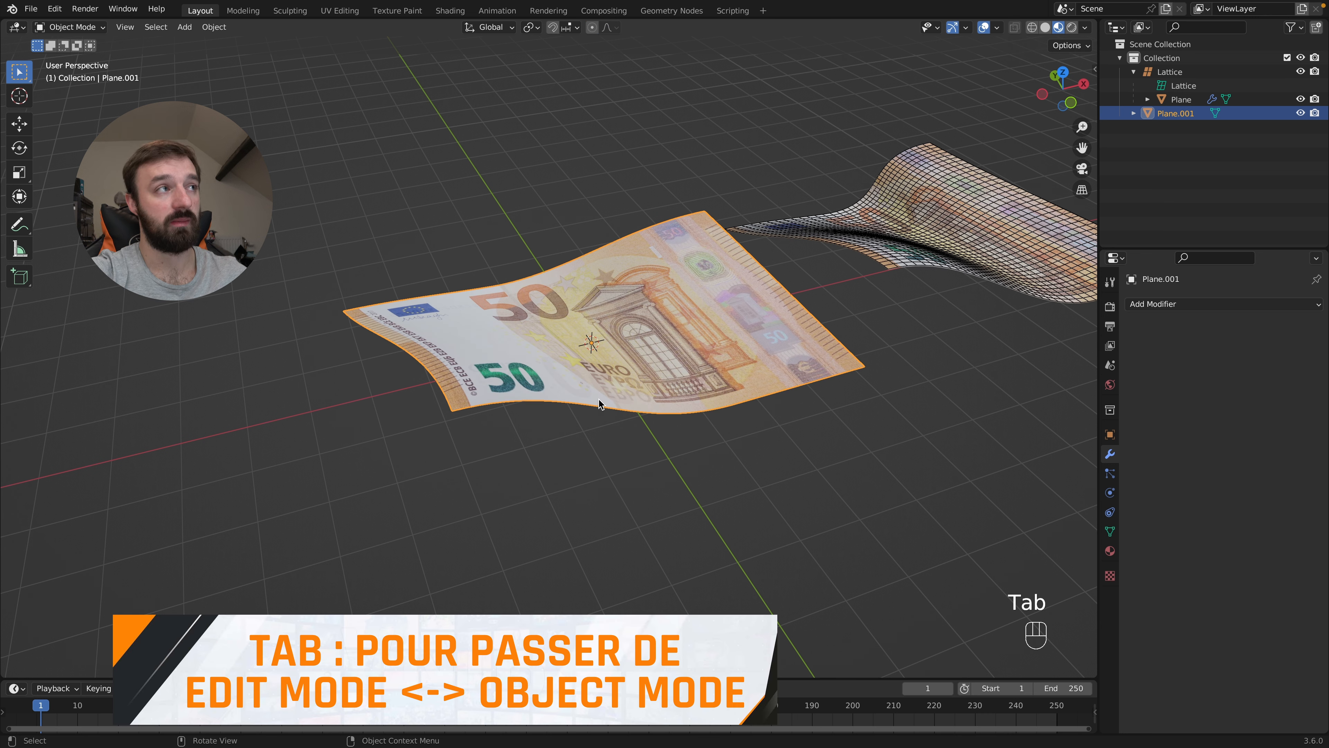
Hide the bent copy Plane.001, the lattice and its banknote plane in the viewport
click(1300, 113)
click(1301, 71)
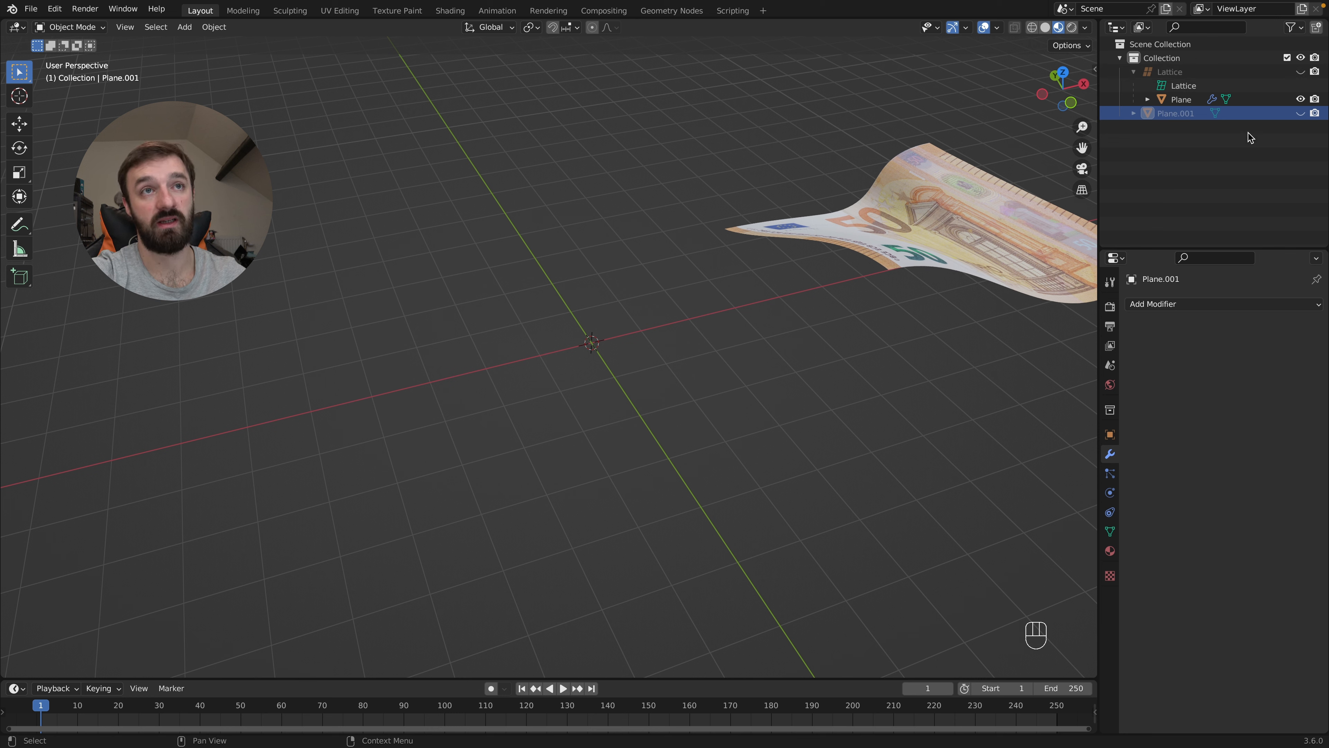
click(1300, 99)
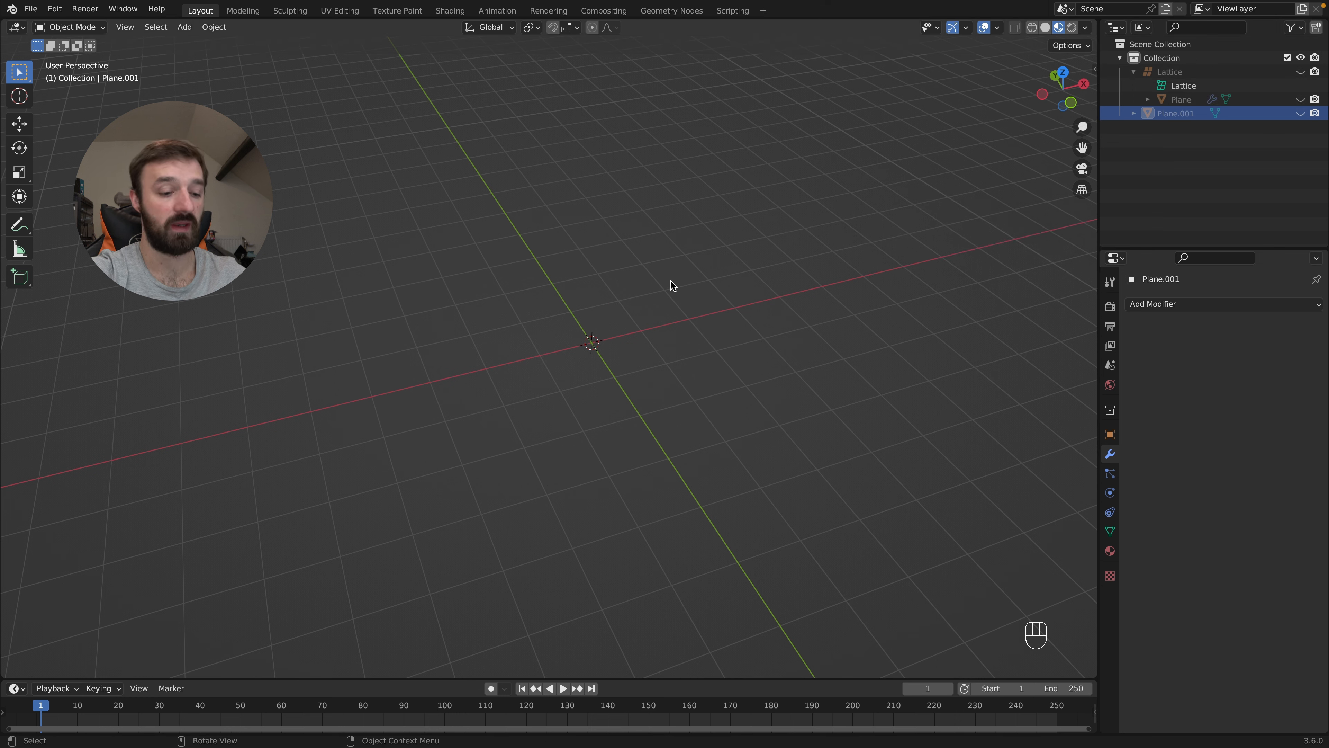
Paste the copied flat banknote, make it the active object and check its mesh in Edit Mode
key(super+v)
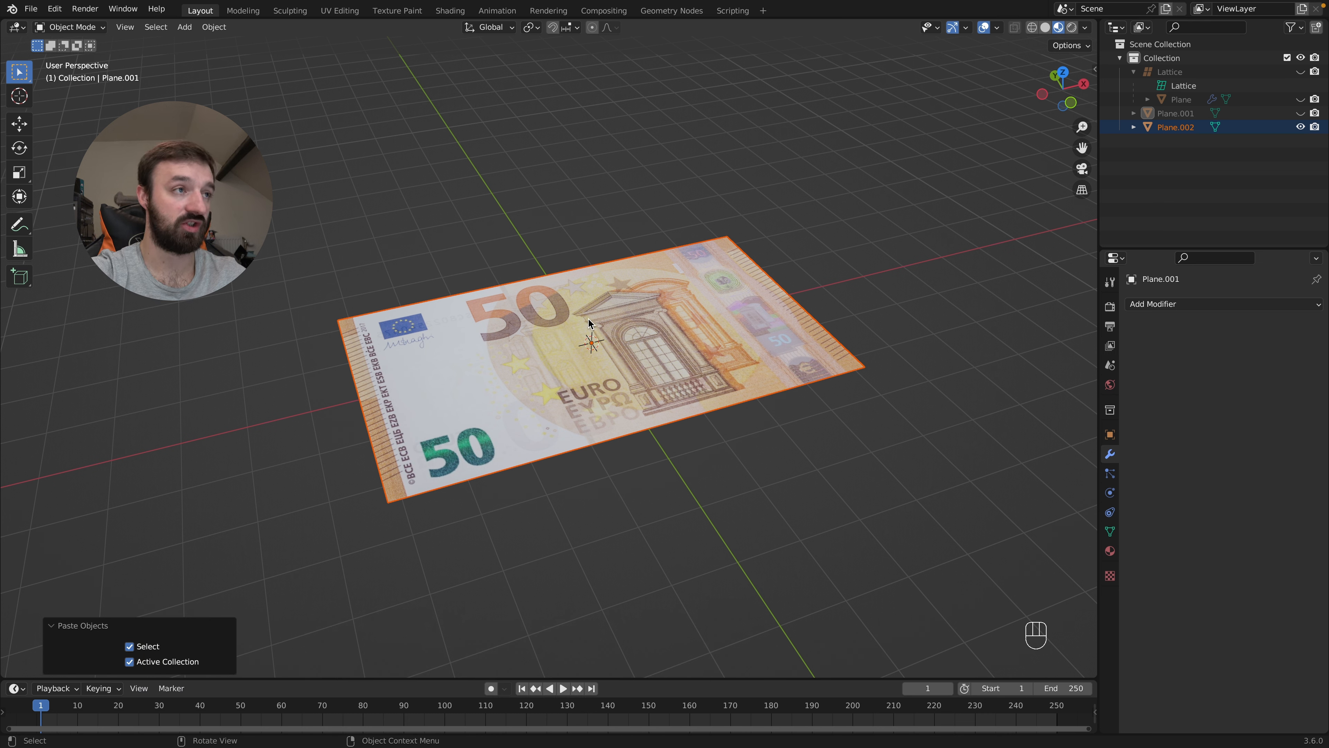
key(Tab)
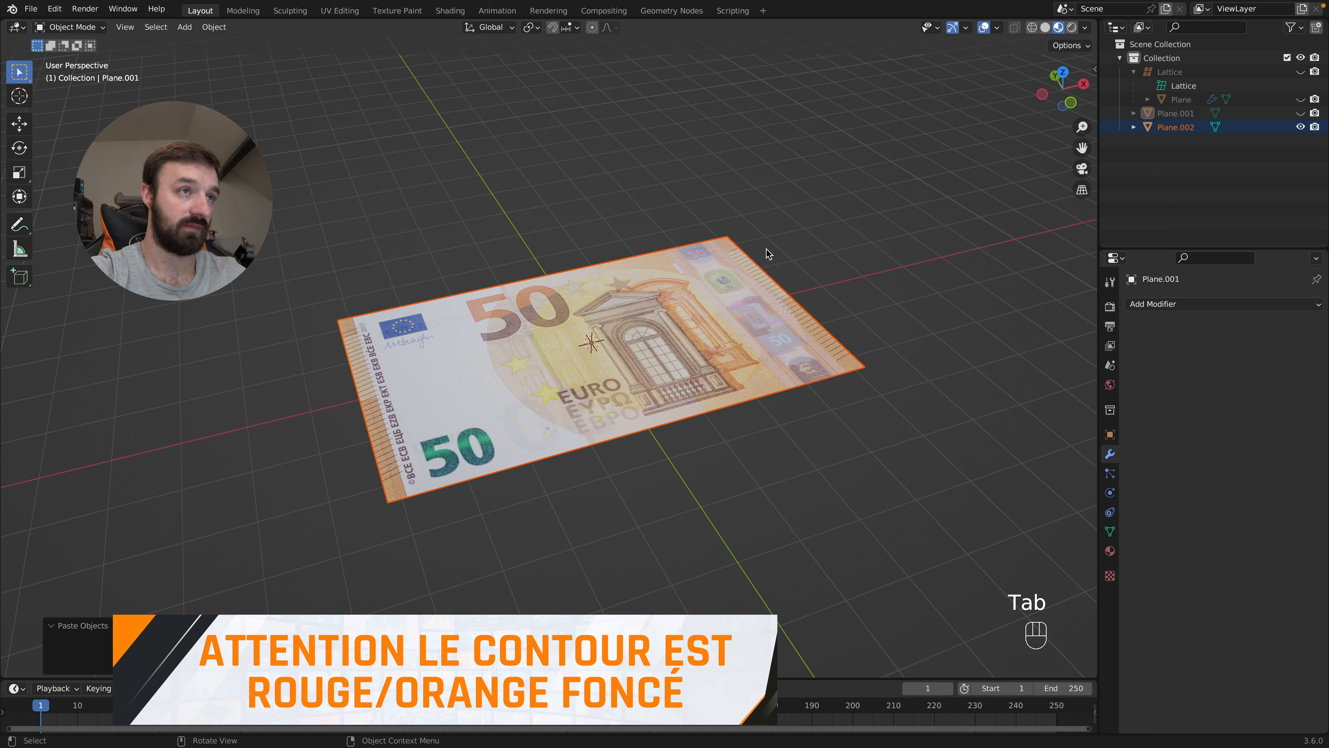
click(822, 163)
click(676, 264)
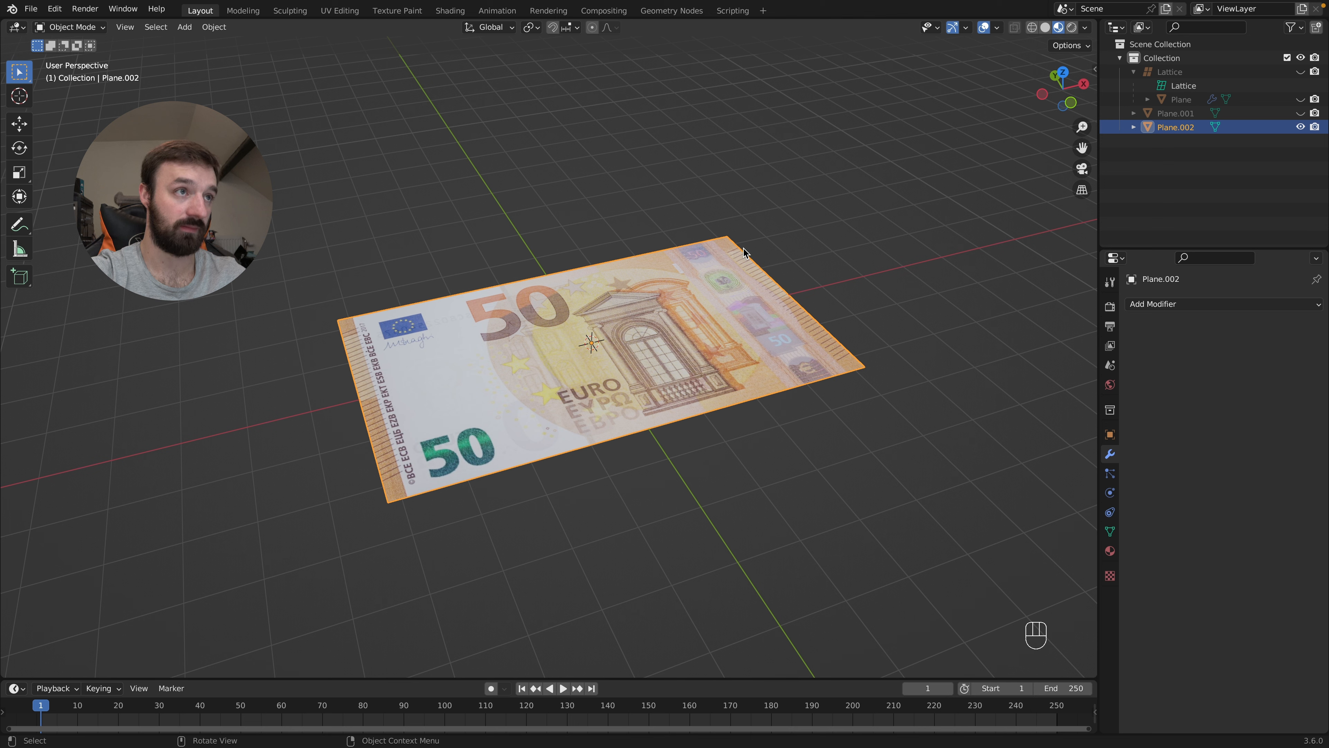
key(Tab)
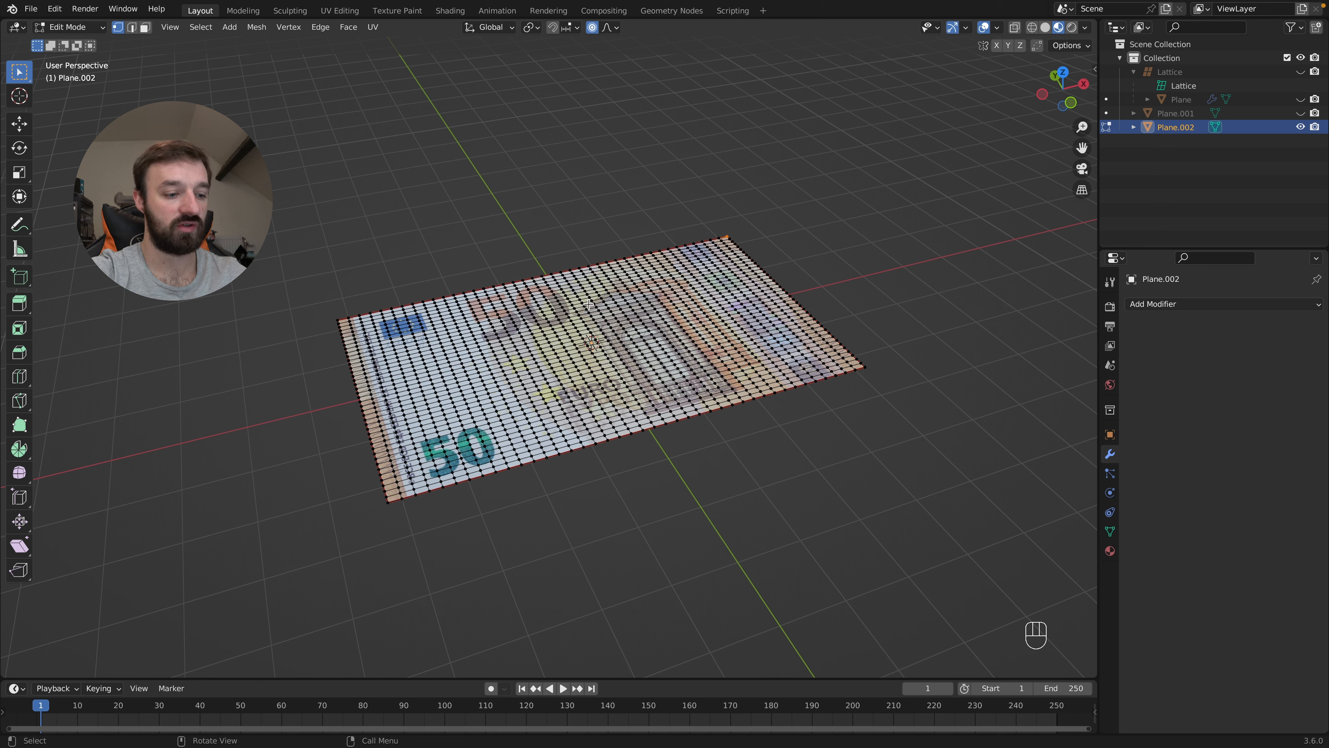
key(Tab)
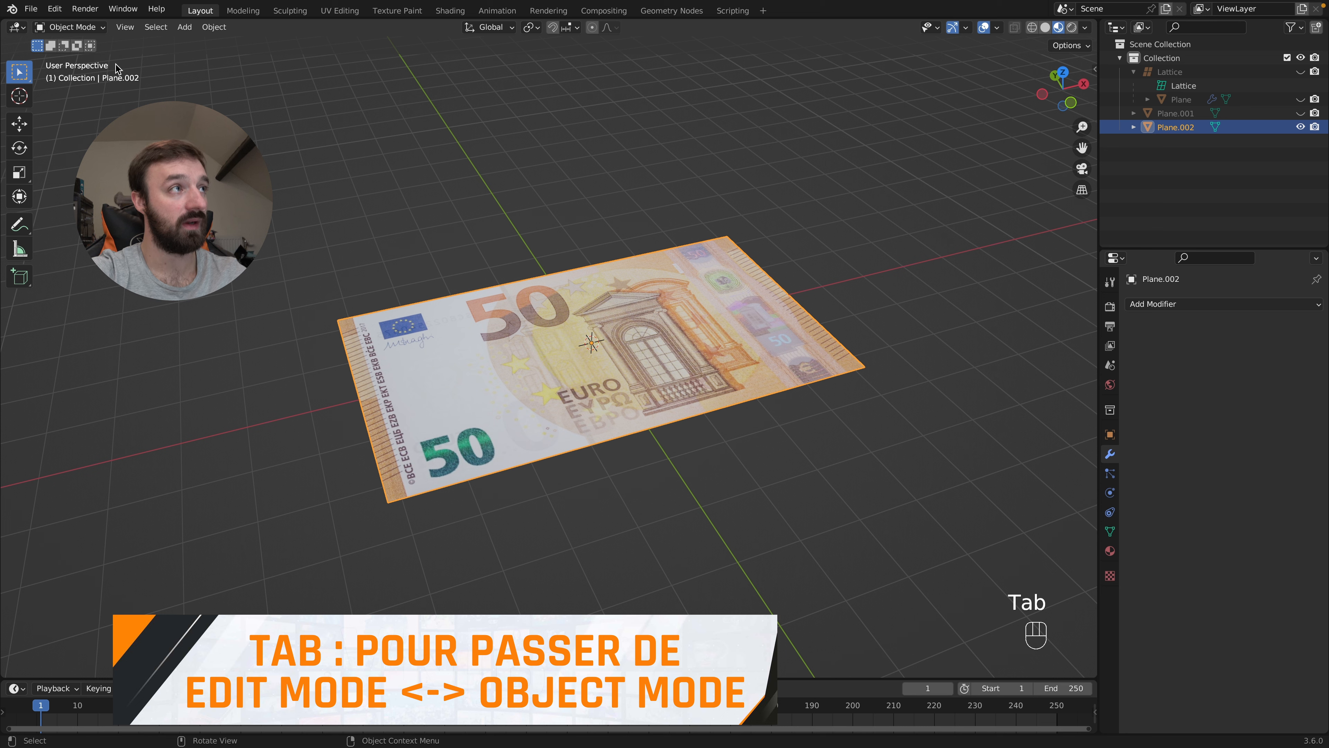
Search the add-ons in Preferences for "extr", enable Add Curve: Extra Objects, and close Preferences
click(54, 8)
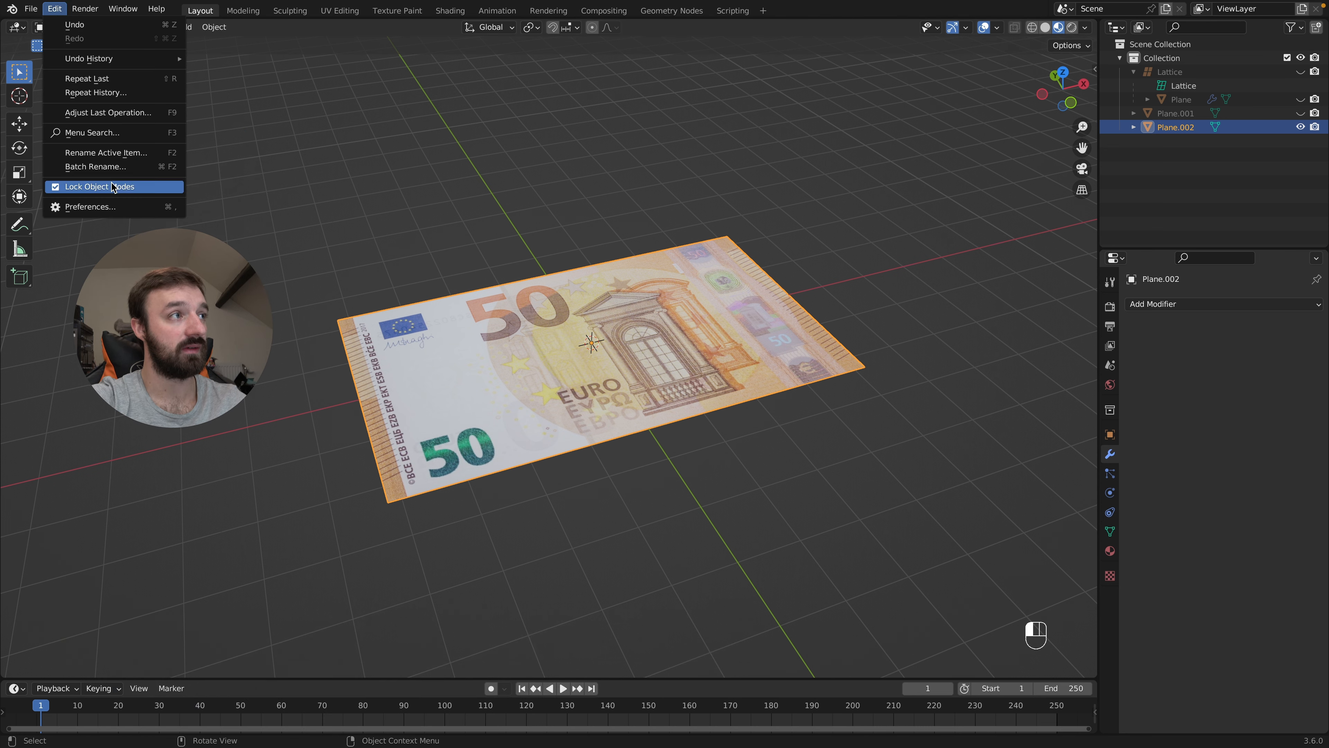
click(112, 206)
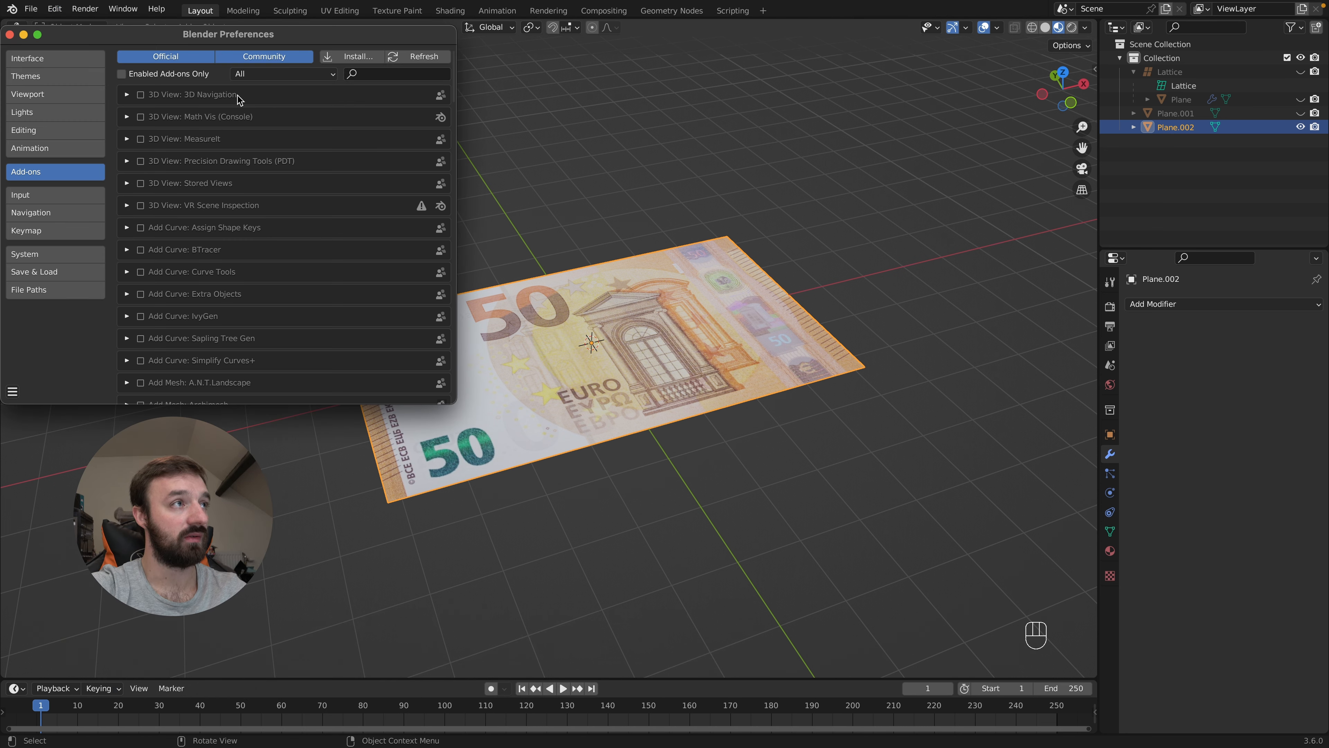
click(371, 73)
text(ext)
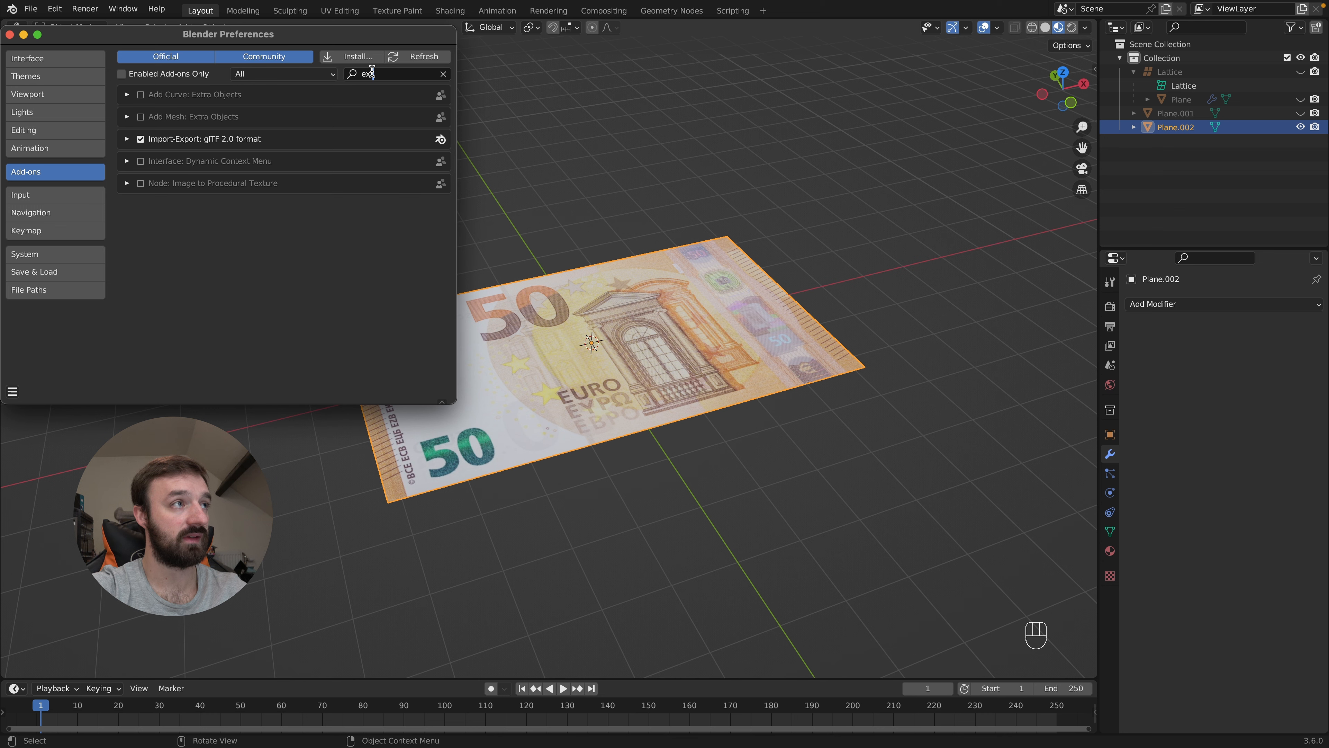
text(r)
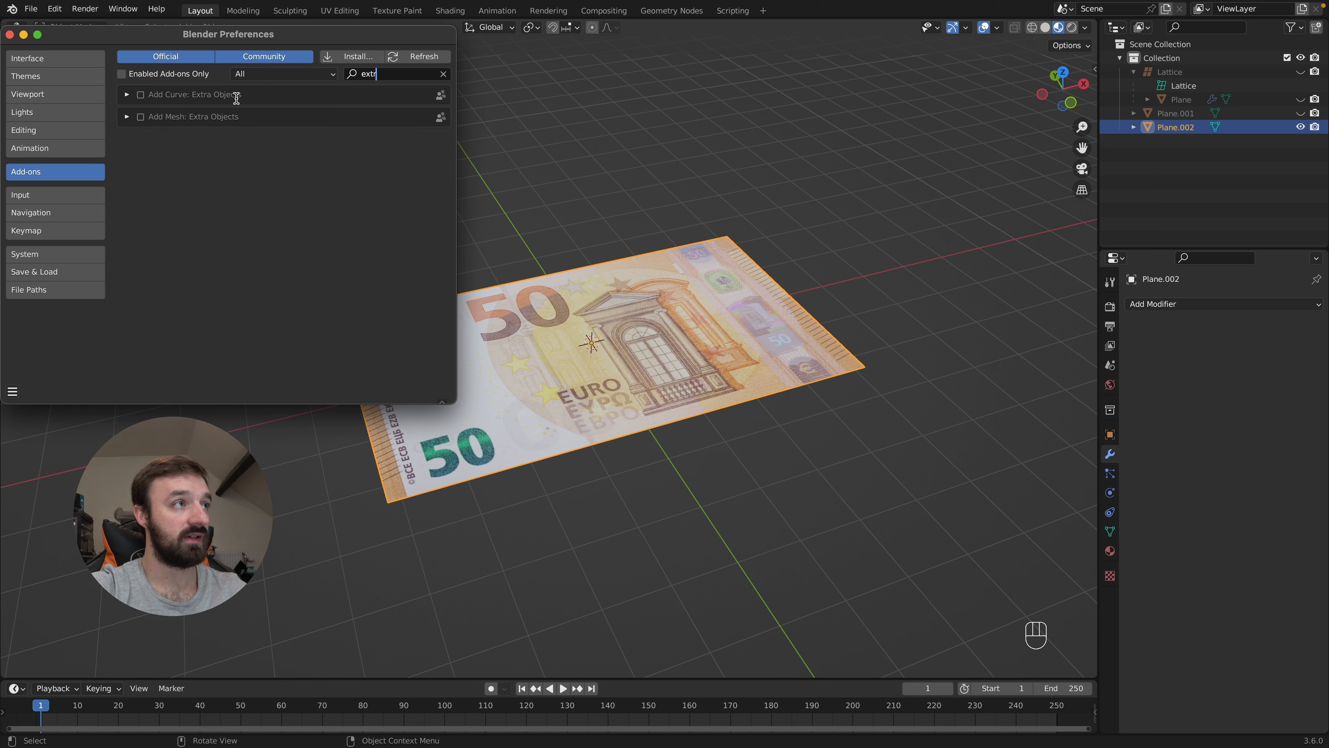
key(Return)
click(141, 96)
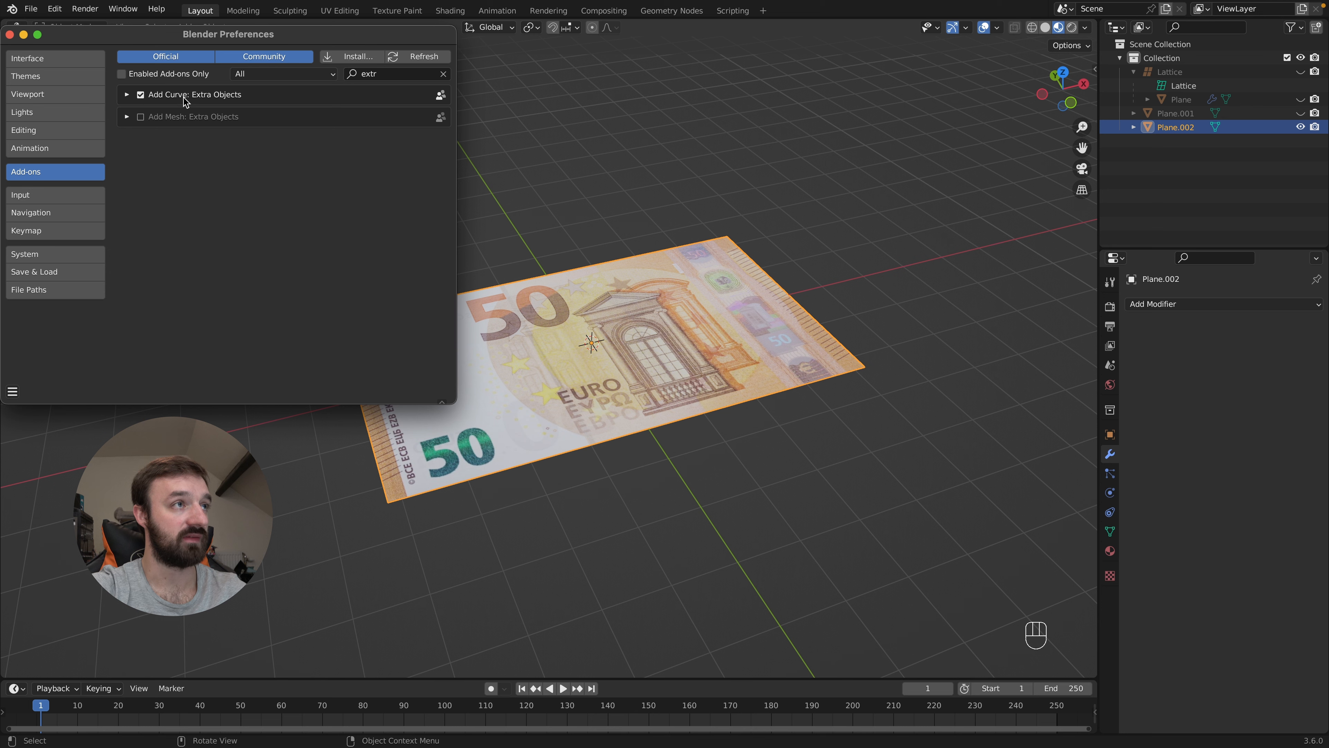
click(9, 35)
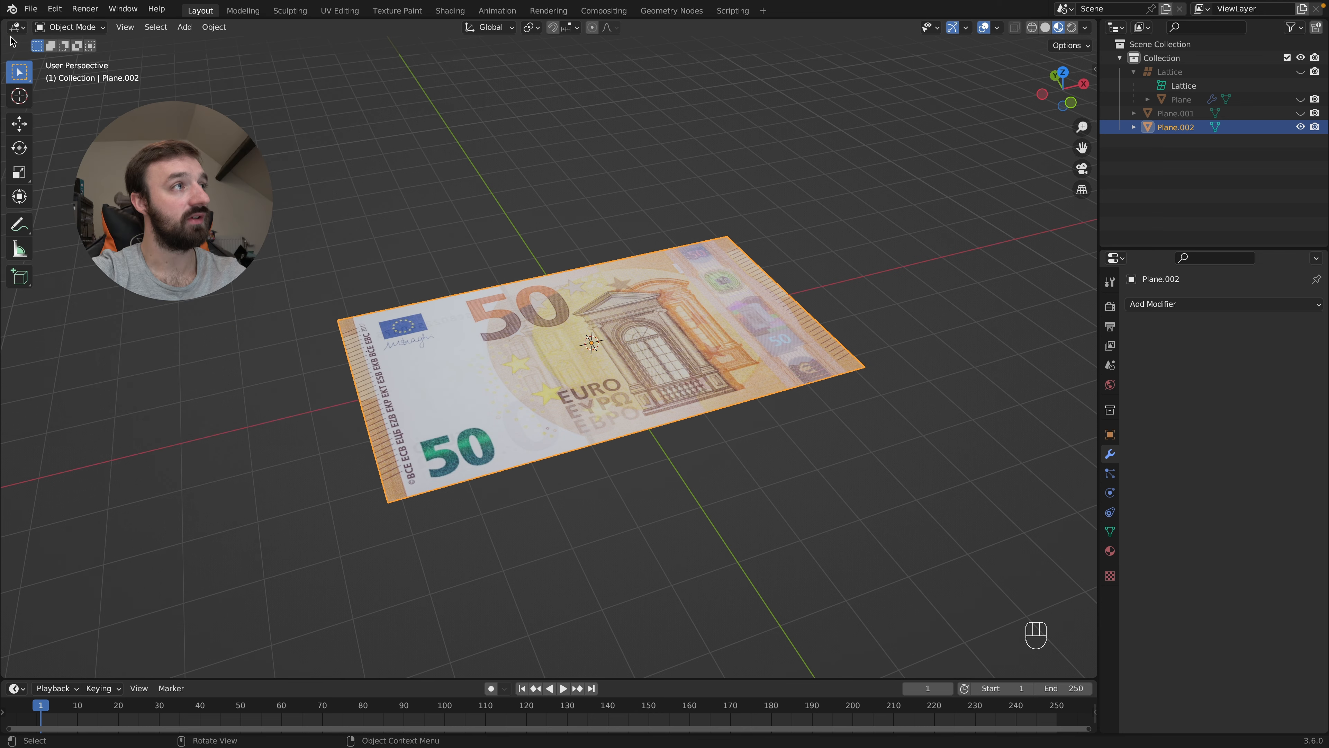
Add a Logarithmic curve spiral with 20 turns and an expansion force of 0.94
click(502, 219)
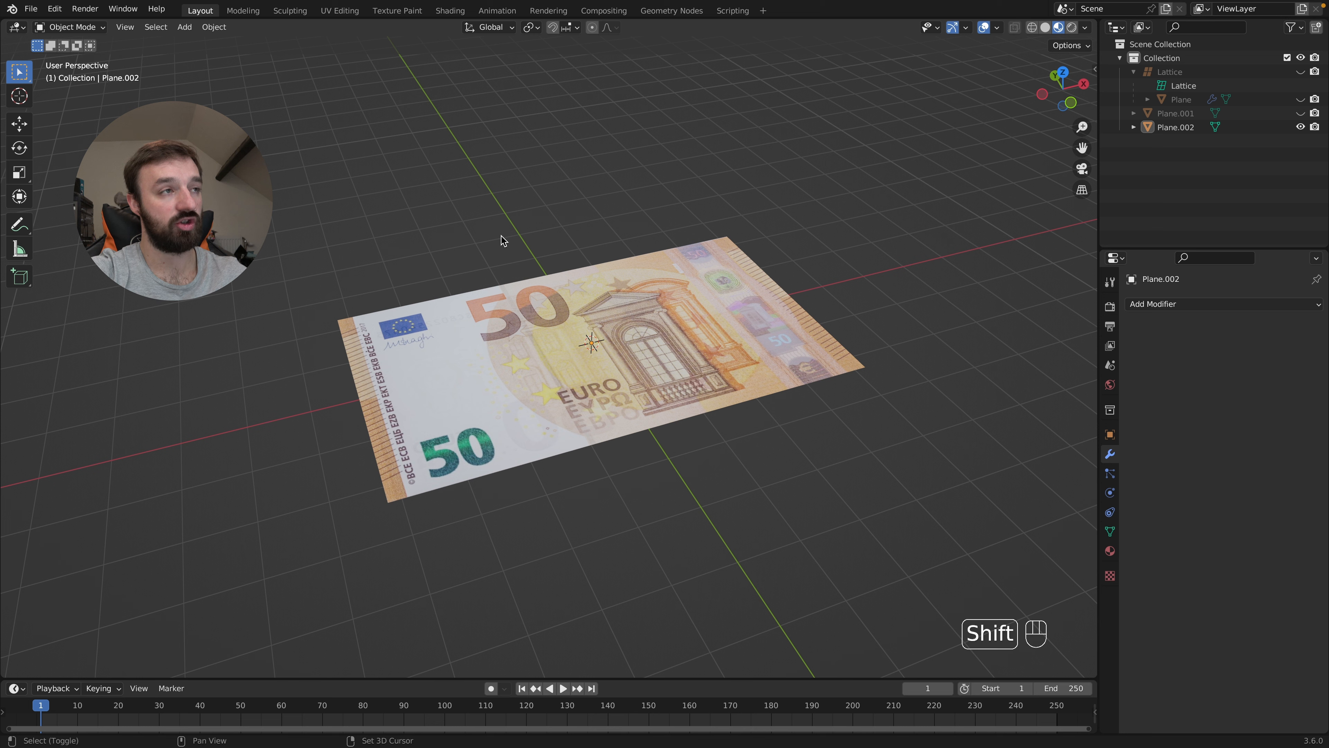
key(shift+a)
mouse_move(502, 236)
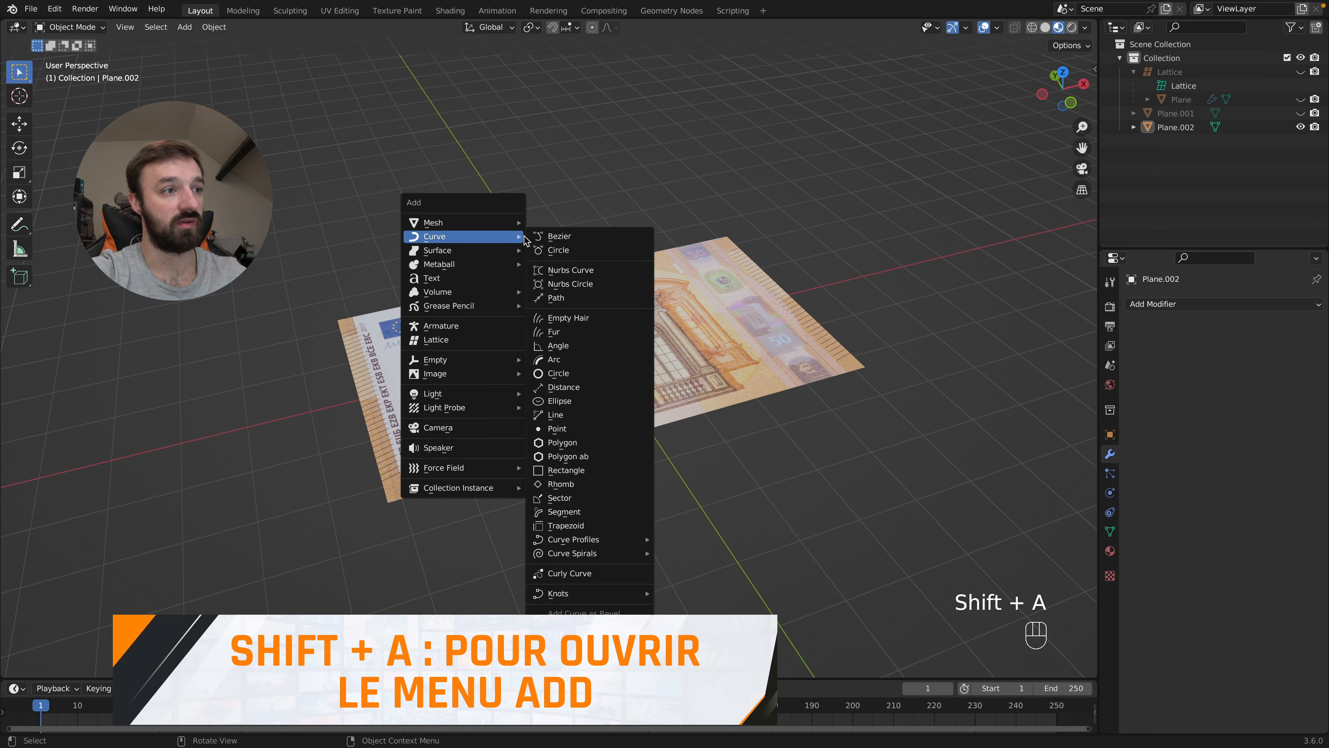
mouse_move(647, 556)
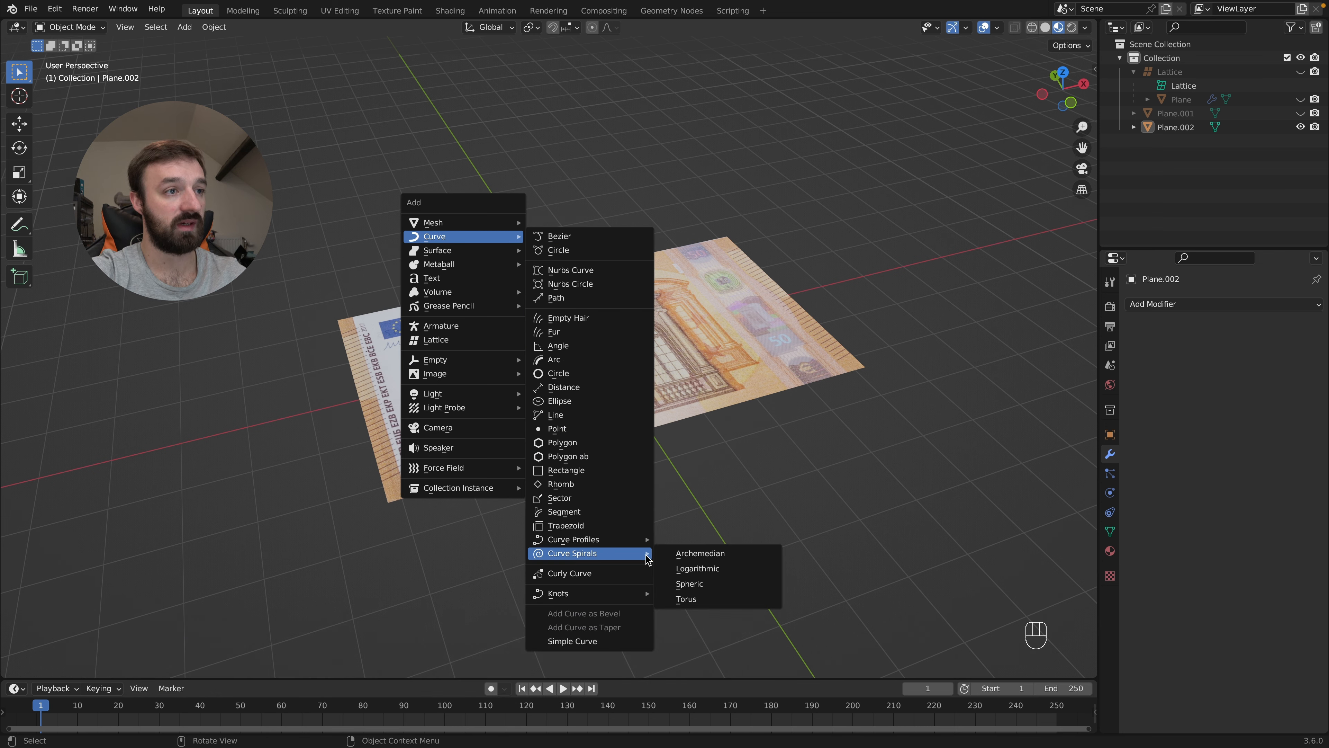
click(701, 569)
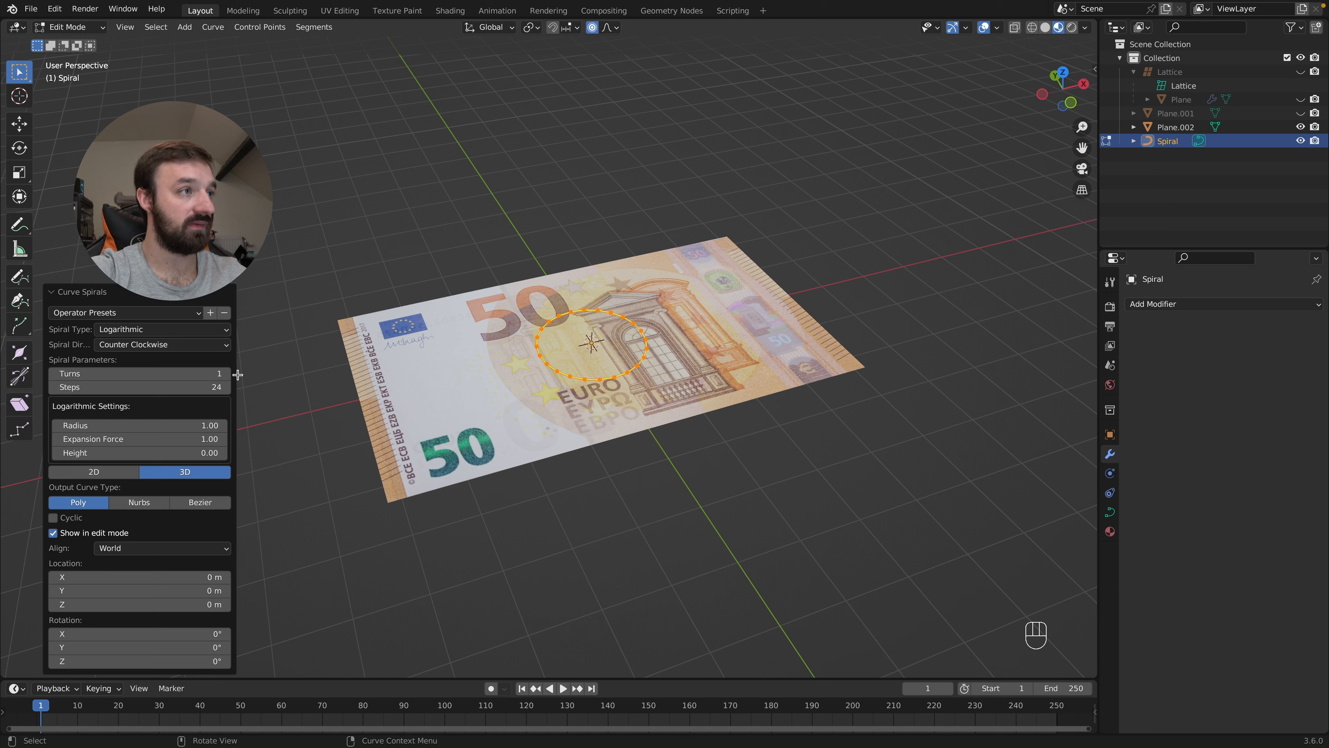
mouse_move(191, 373)
mouse_down()
mouse_move(225, 373)
mouse_move(198, 373)
mouse_up()
drag(138, 438, 140, 438)
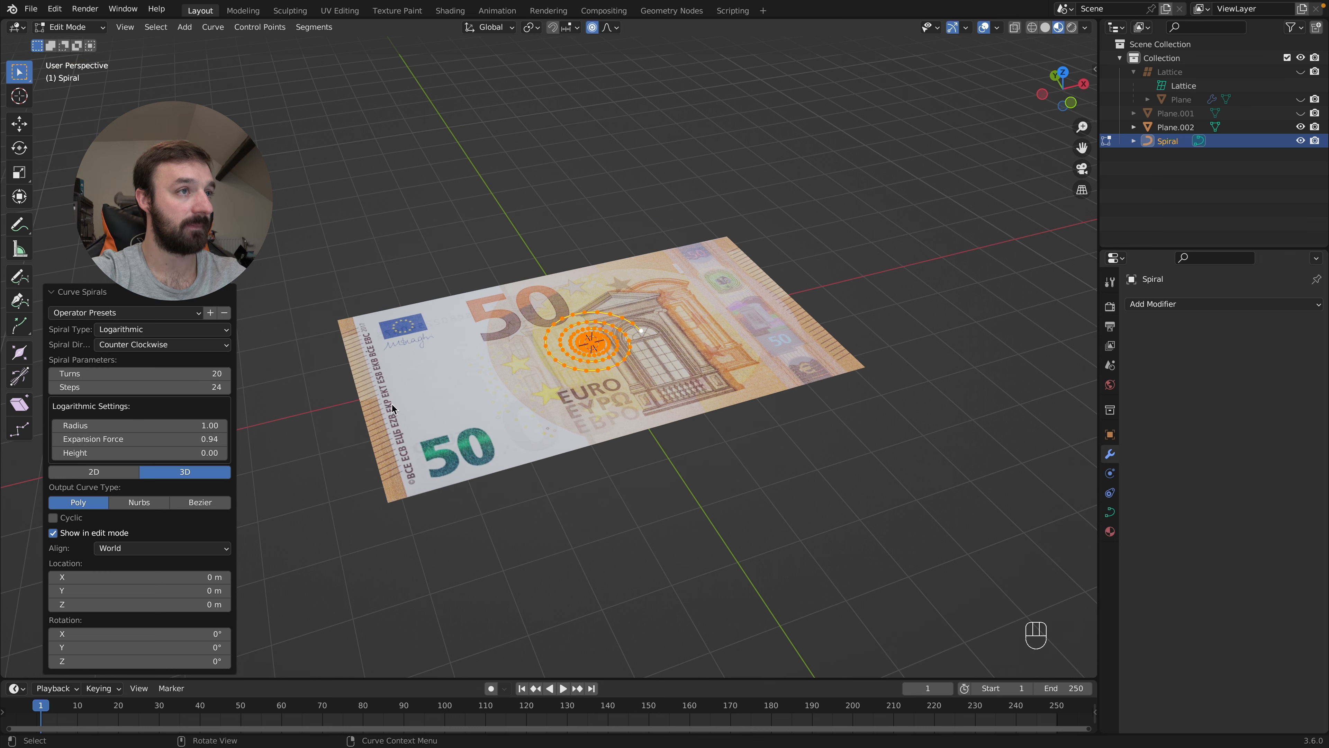
Reduce the logarithmic spiral to 3 turns
scroll(510, 400, up, 5)
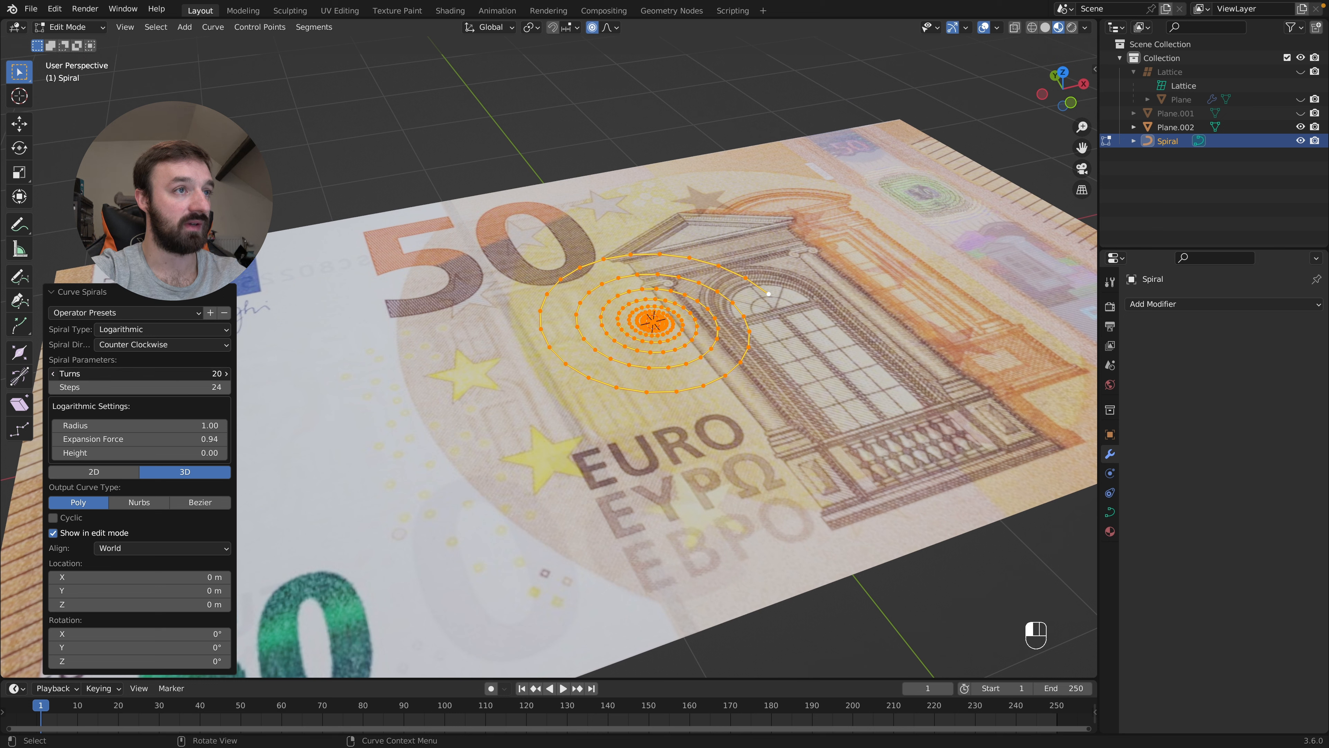
drag(129, 374, 63, 374)
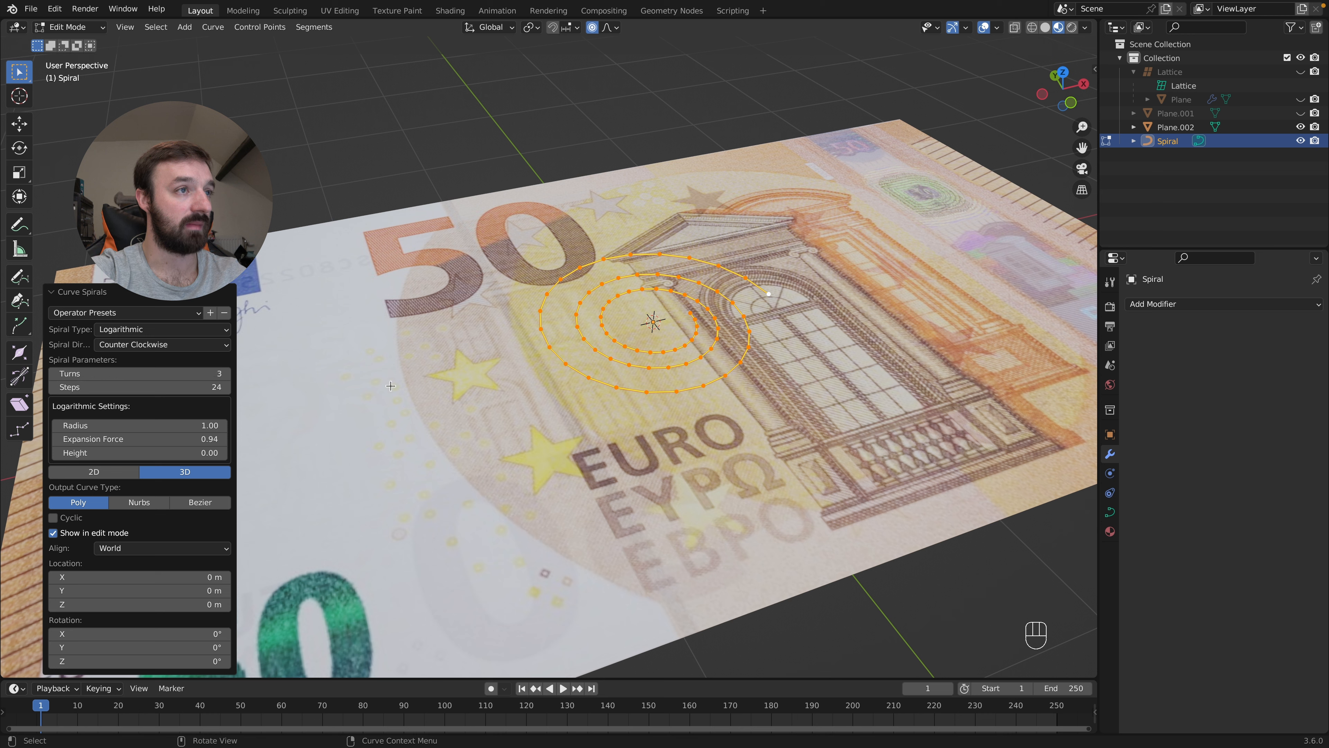
Try an expansion force of 1 on the spiral and return it to 0.94
click(205, 438)
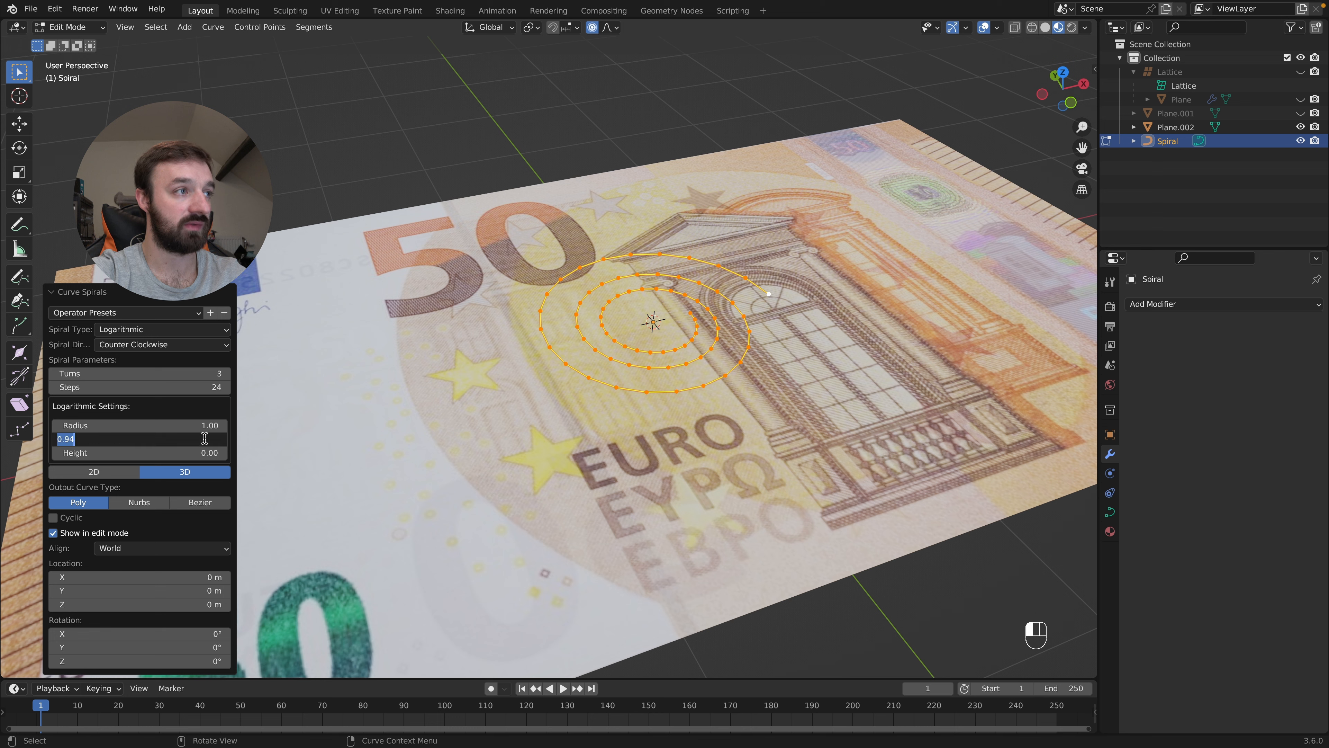
text(1)
key(Return)
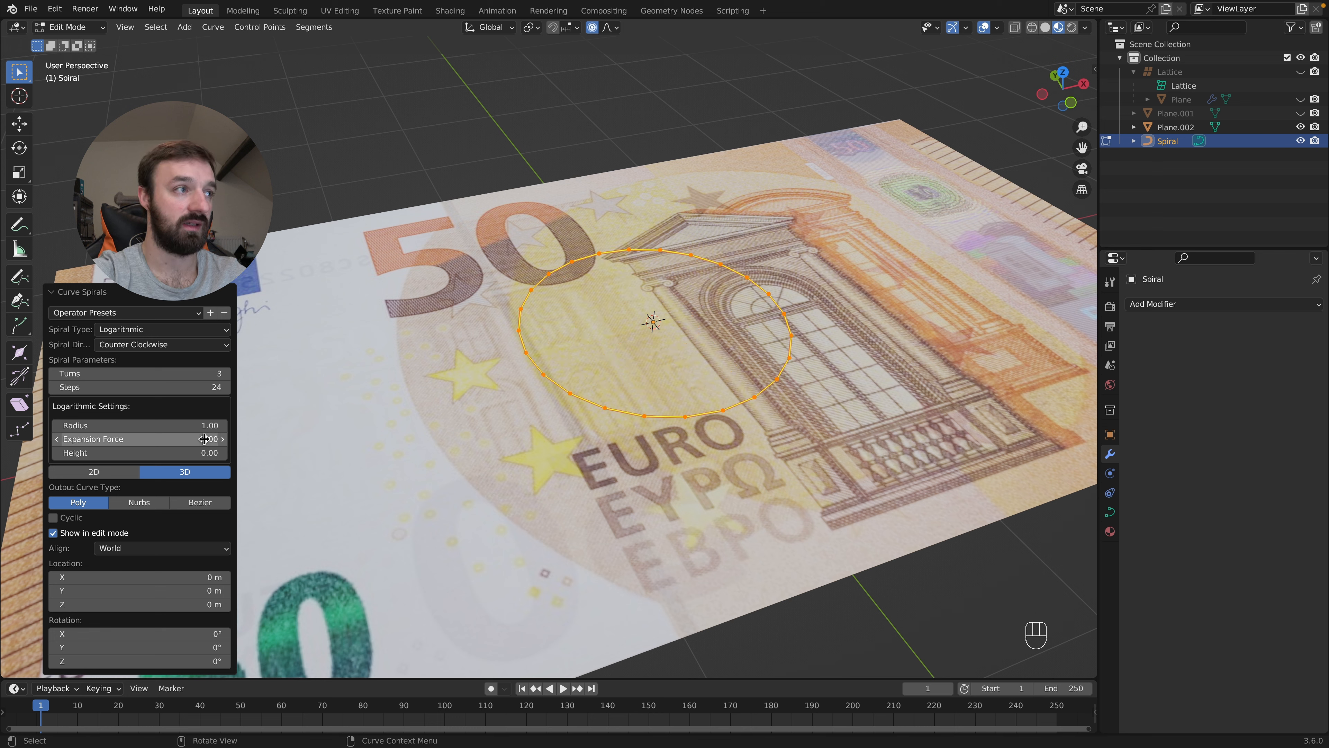
drag(204, 438, 200, 439)
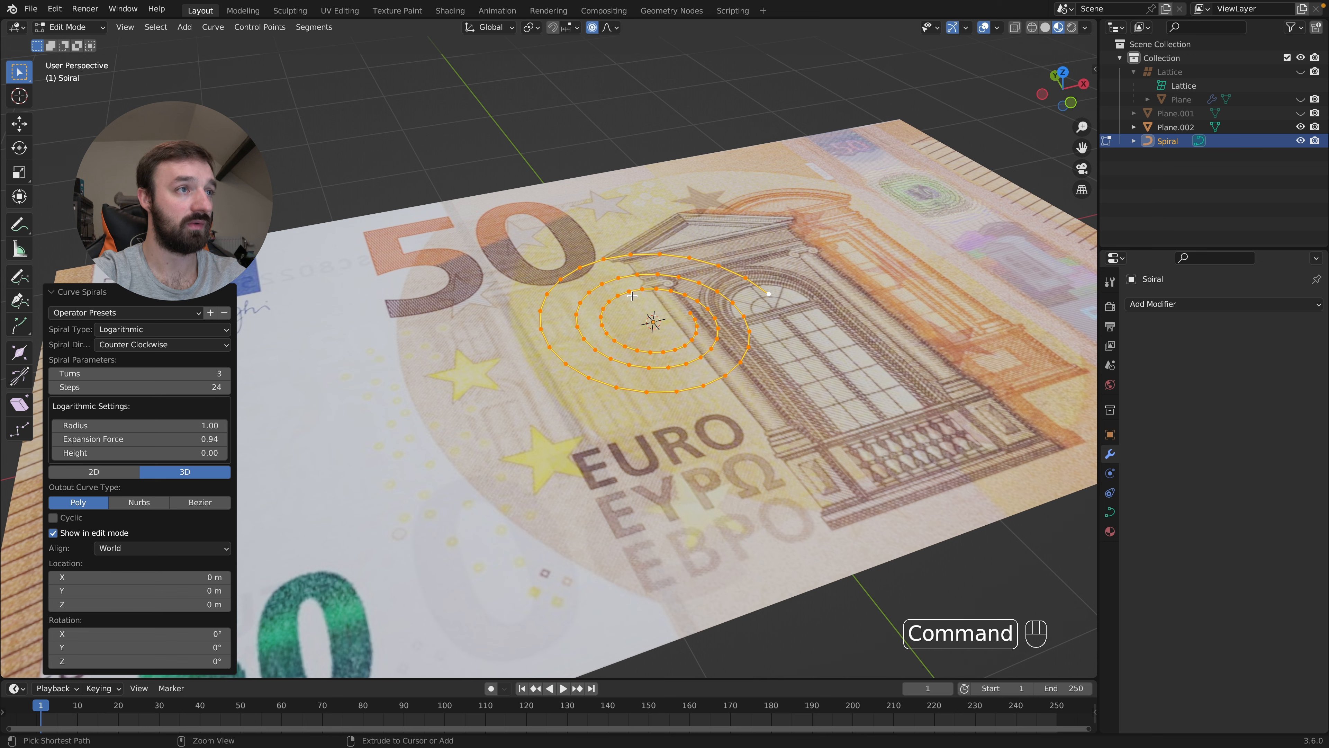
Leave Edit Mode and add a Curve modifier to the flat banknote with Spiral as its curve object
super+scroll(621, 283, down, 5)
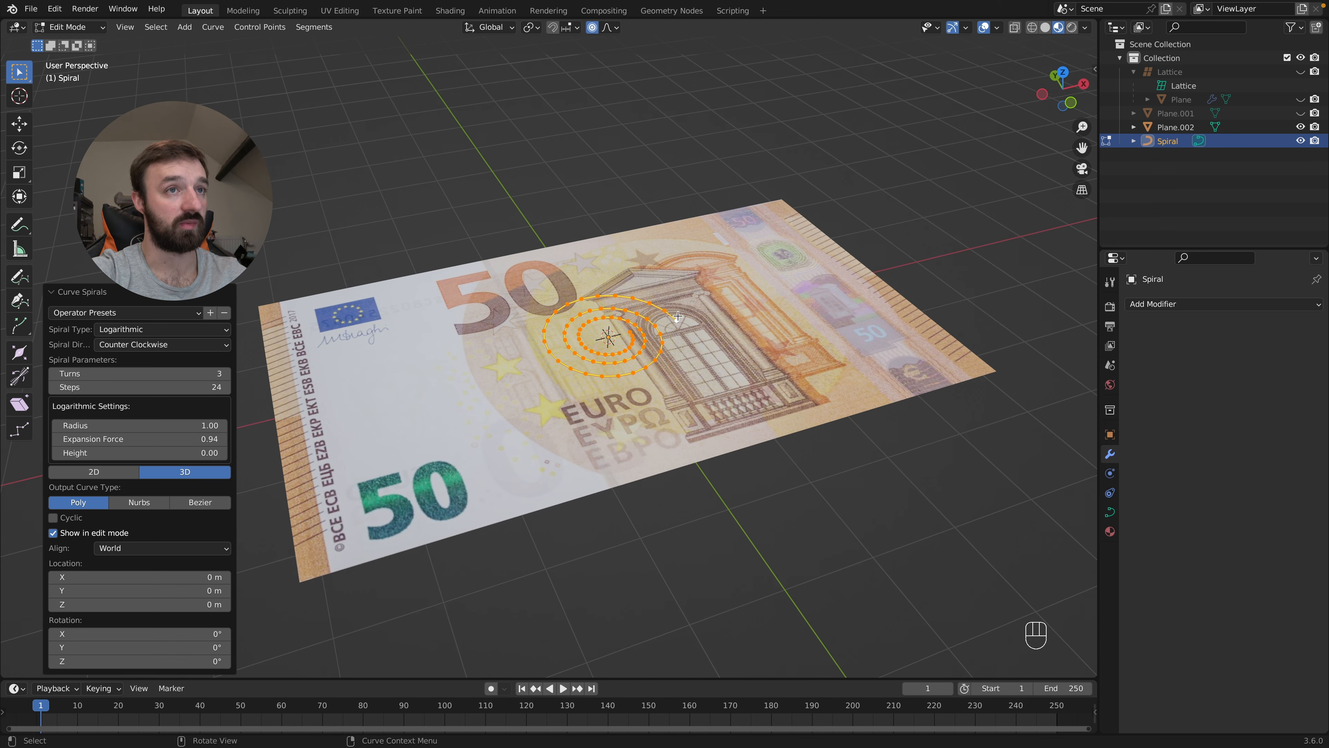
key(Tab)
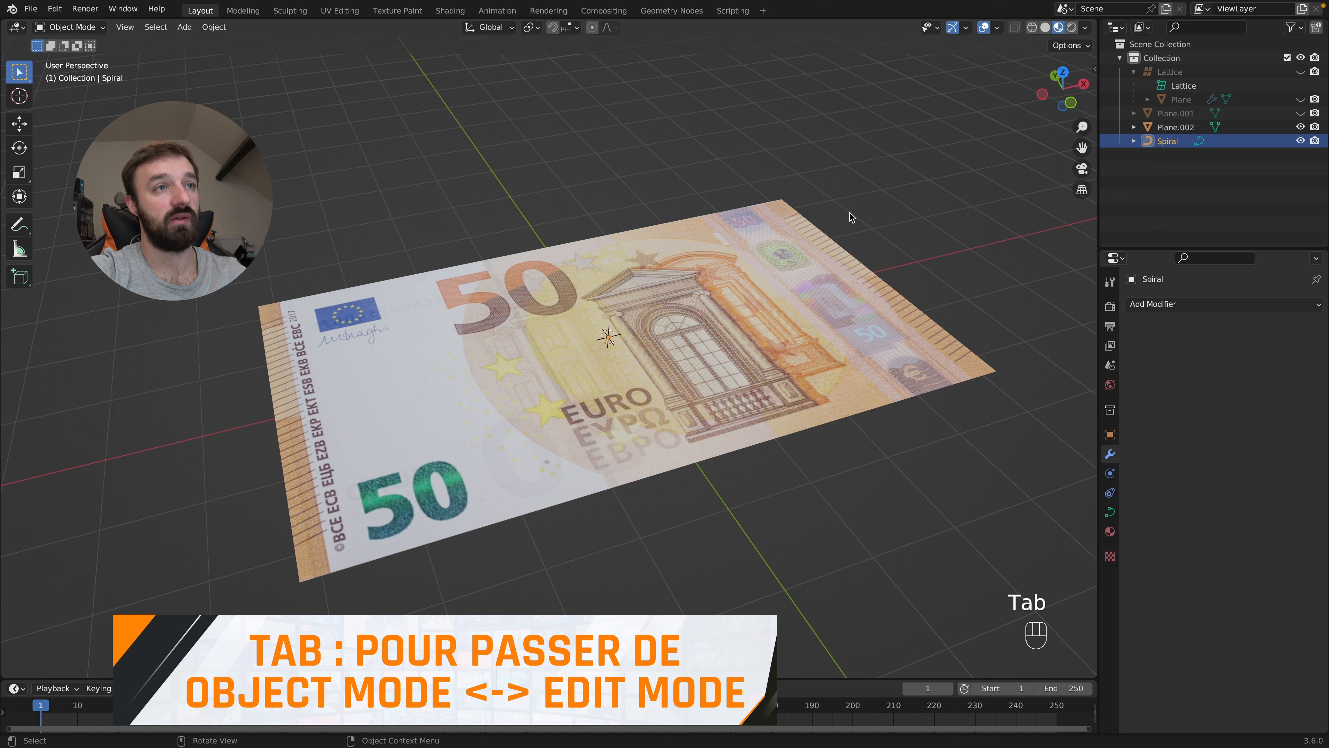
click(754, 230)
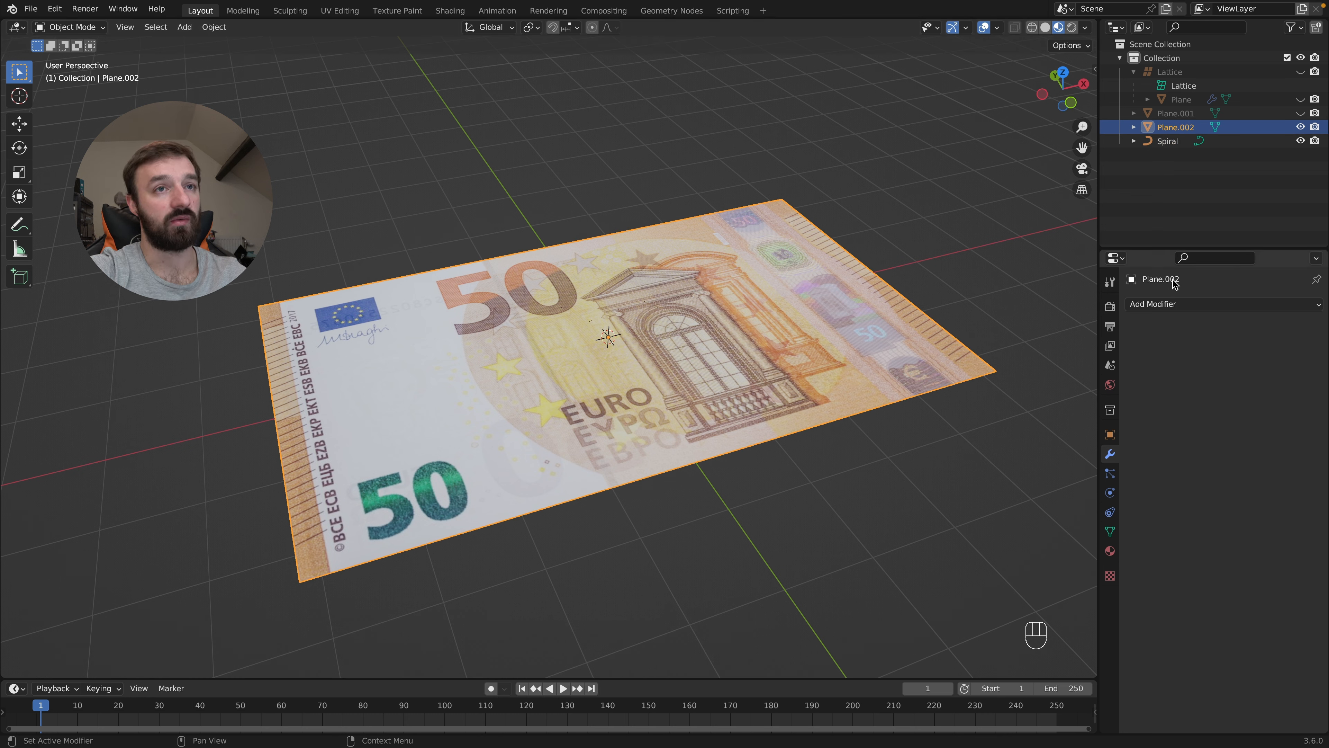
click(1176, 302)
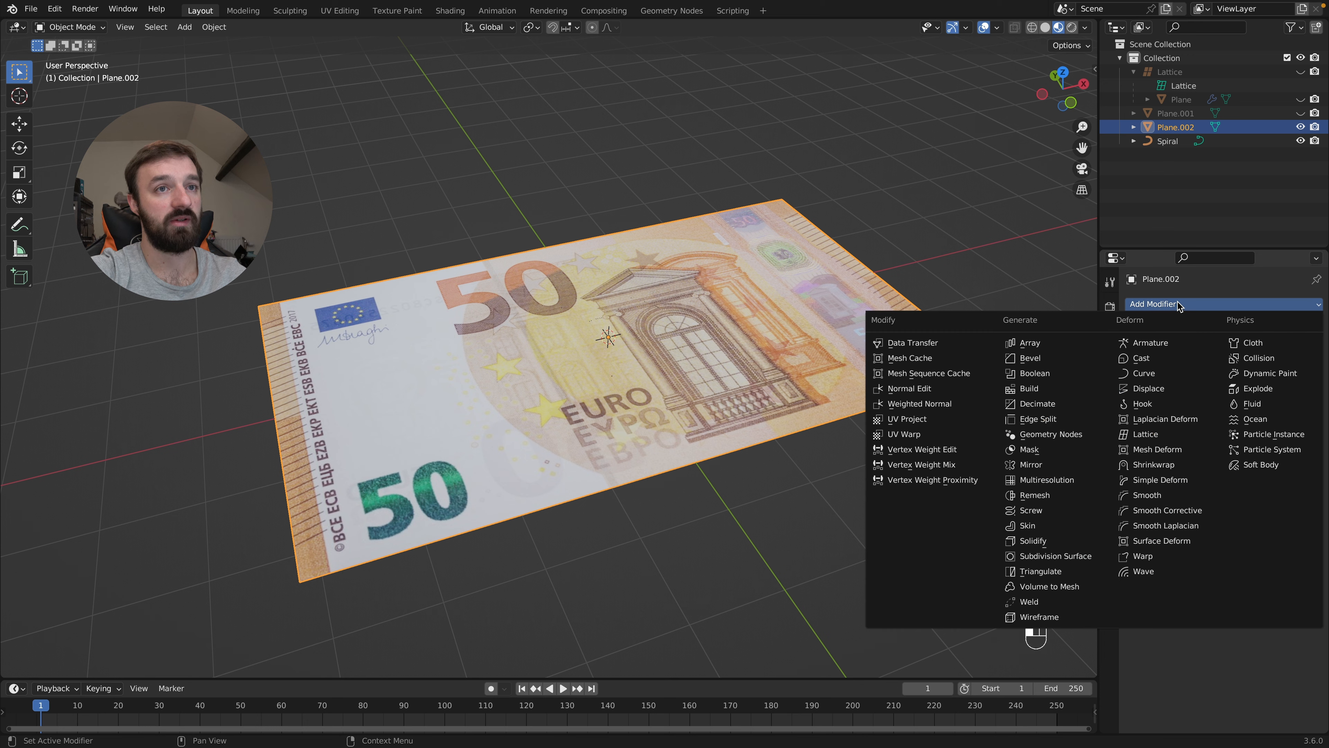
click(1145, 373)
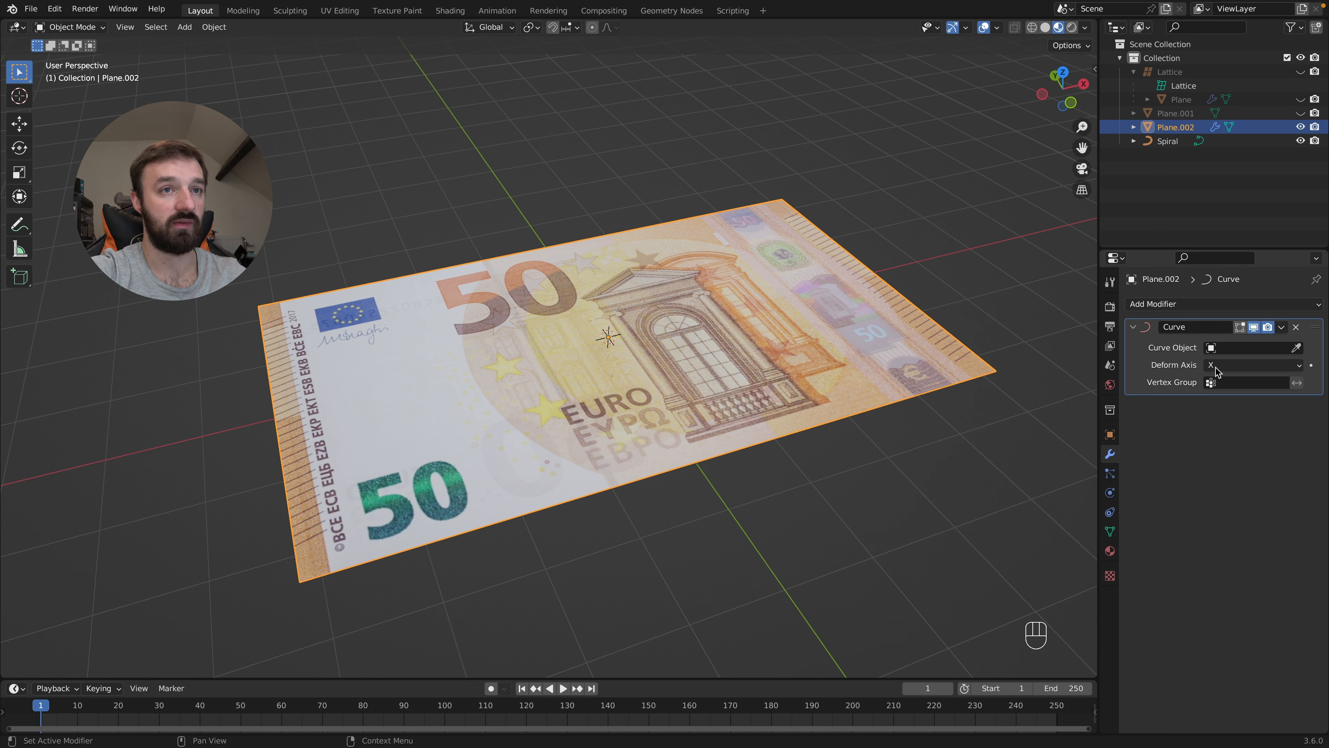
click(1249, 348)
click(1204, 369)
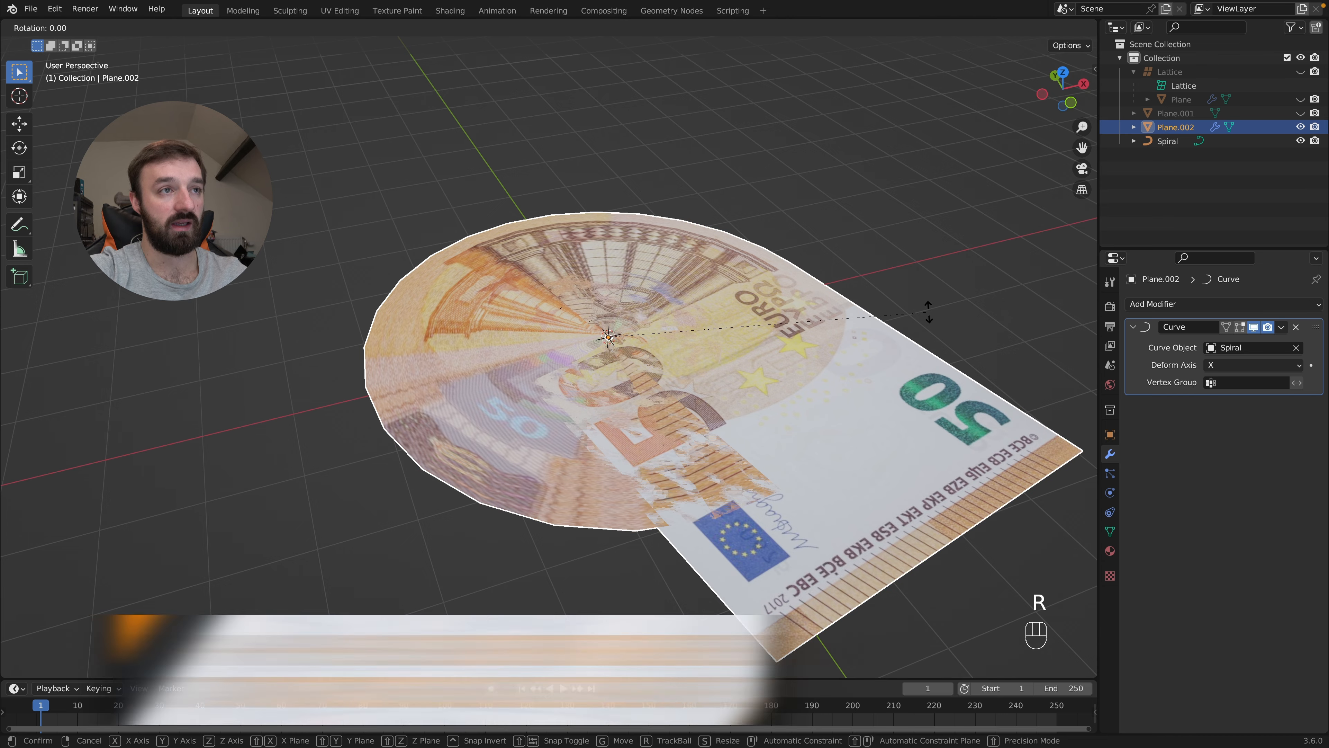
Rotate the curve-deformed banknote 90° about the X axis so it stands upright on the spiral
text(rx)
text(90)
key(Return)
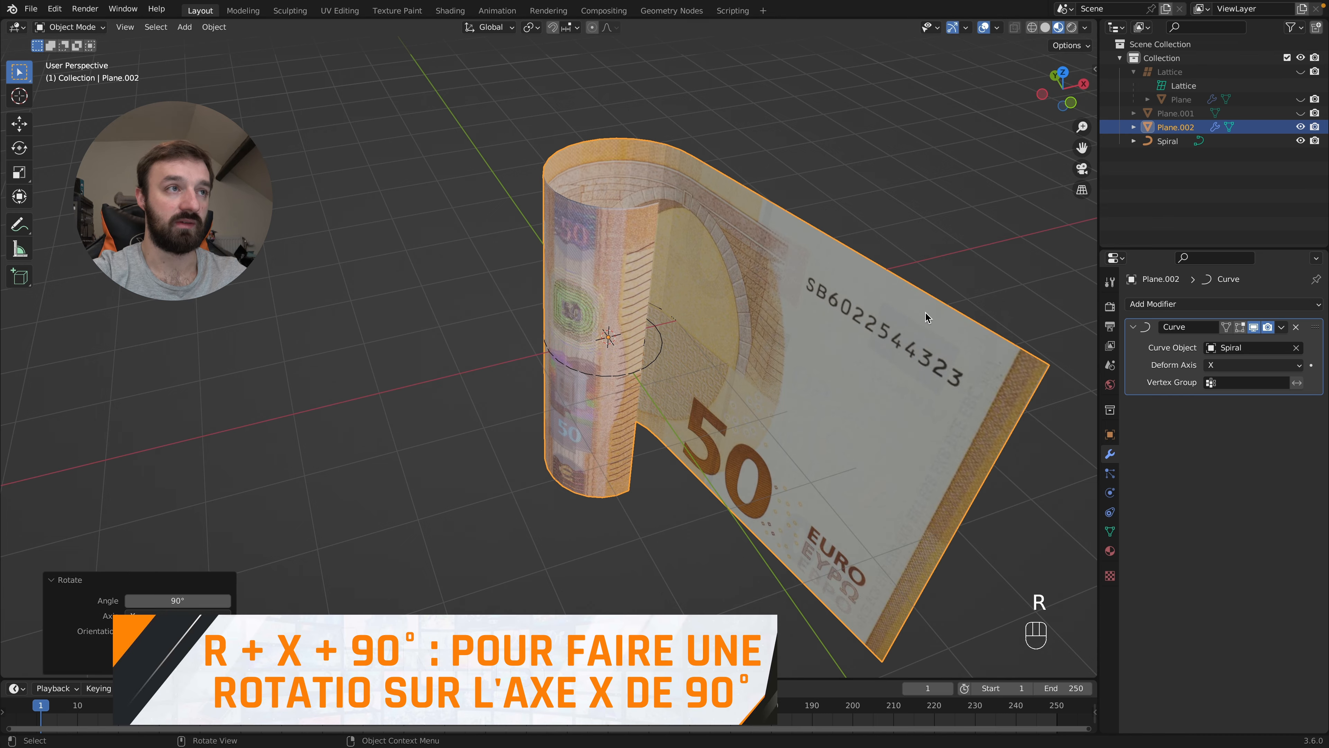
middle_drag(930, 295, 927, 294)
key(ctrl+z)
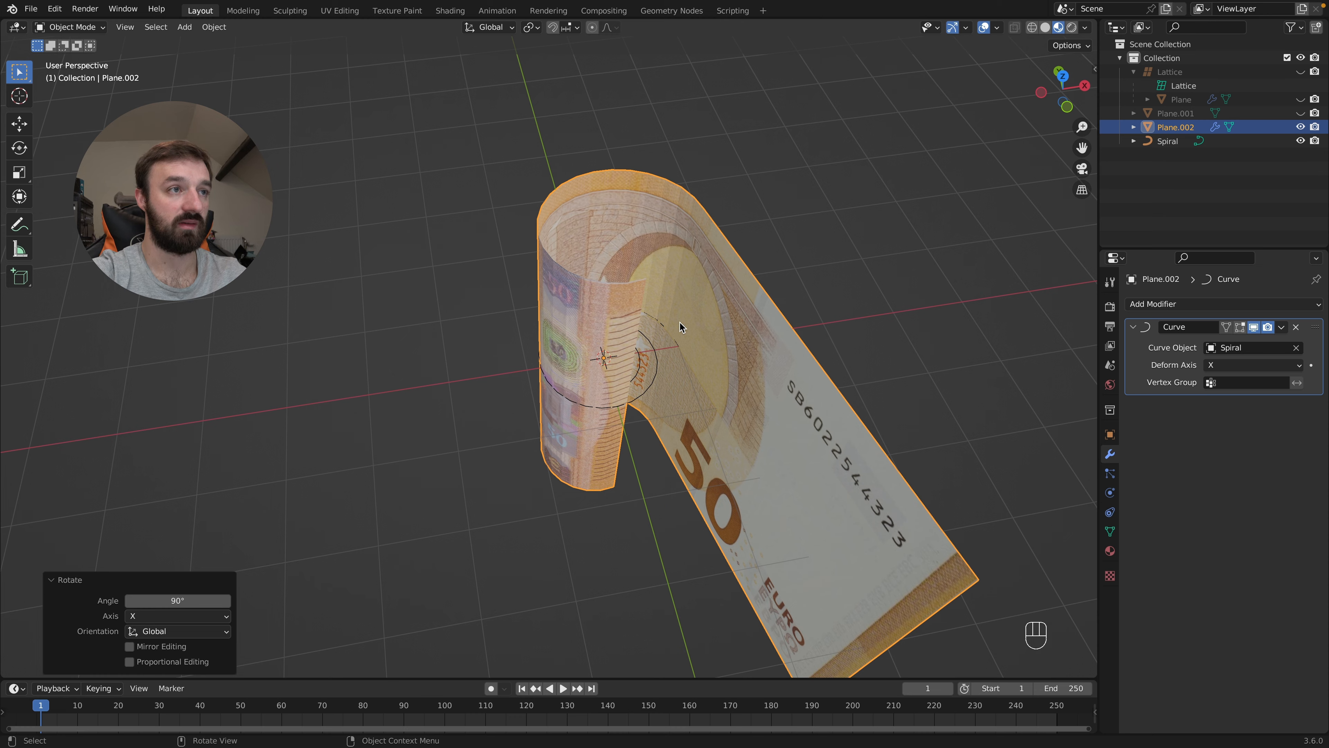
key(ctrl+shift+z)
Move the banknote about 6.89 m along the global X axis so it rolls up along the spiral
key(g)
key(x)
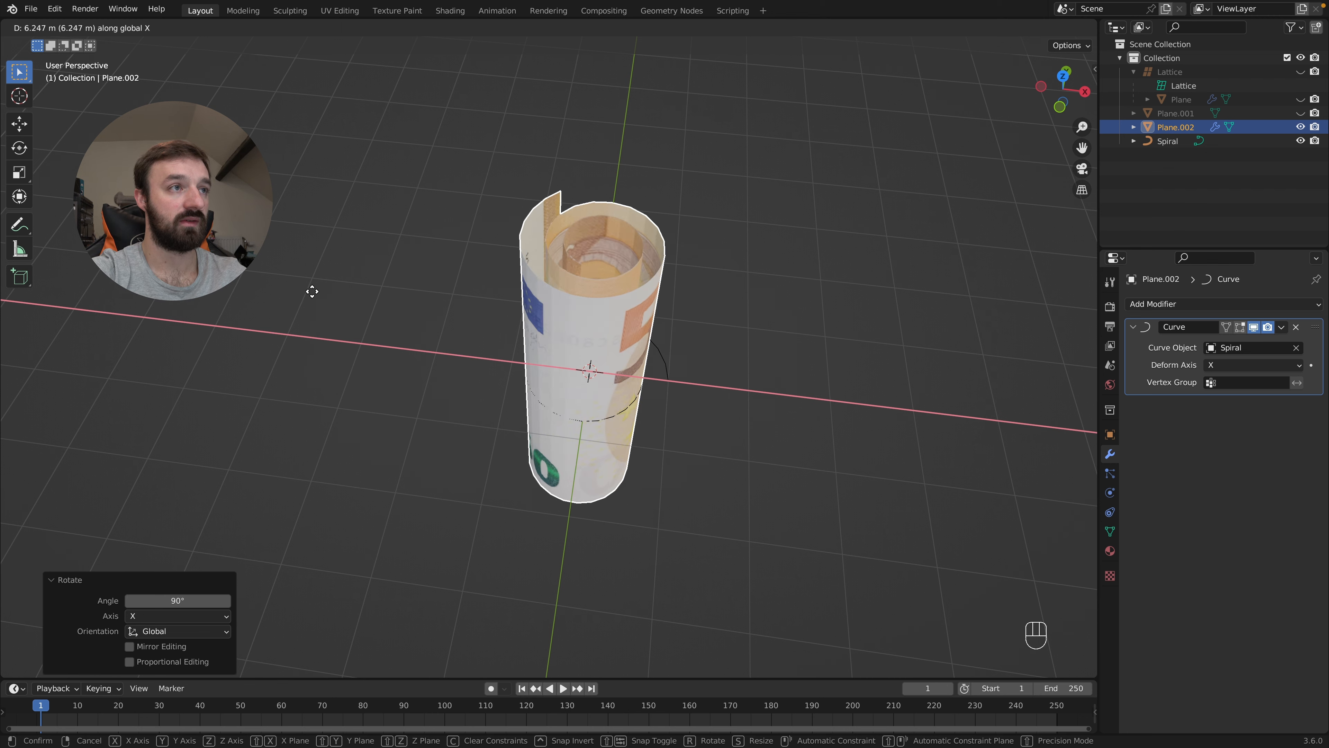
click(365, 291)
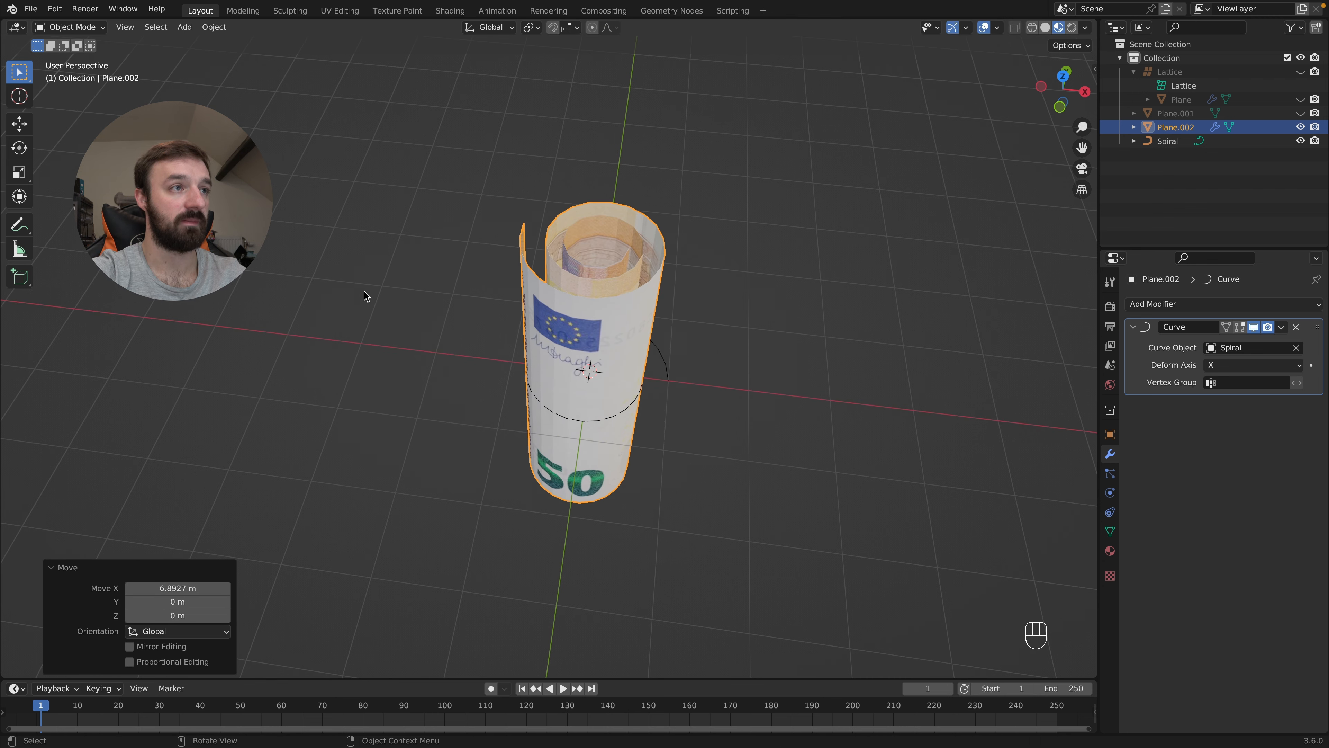
middle_drag(399, 297, 400, 295)
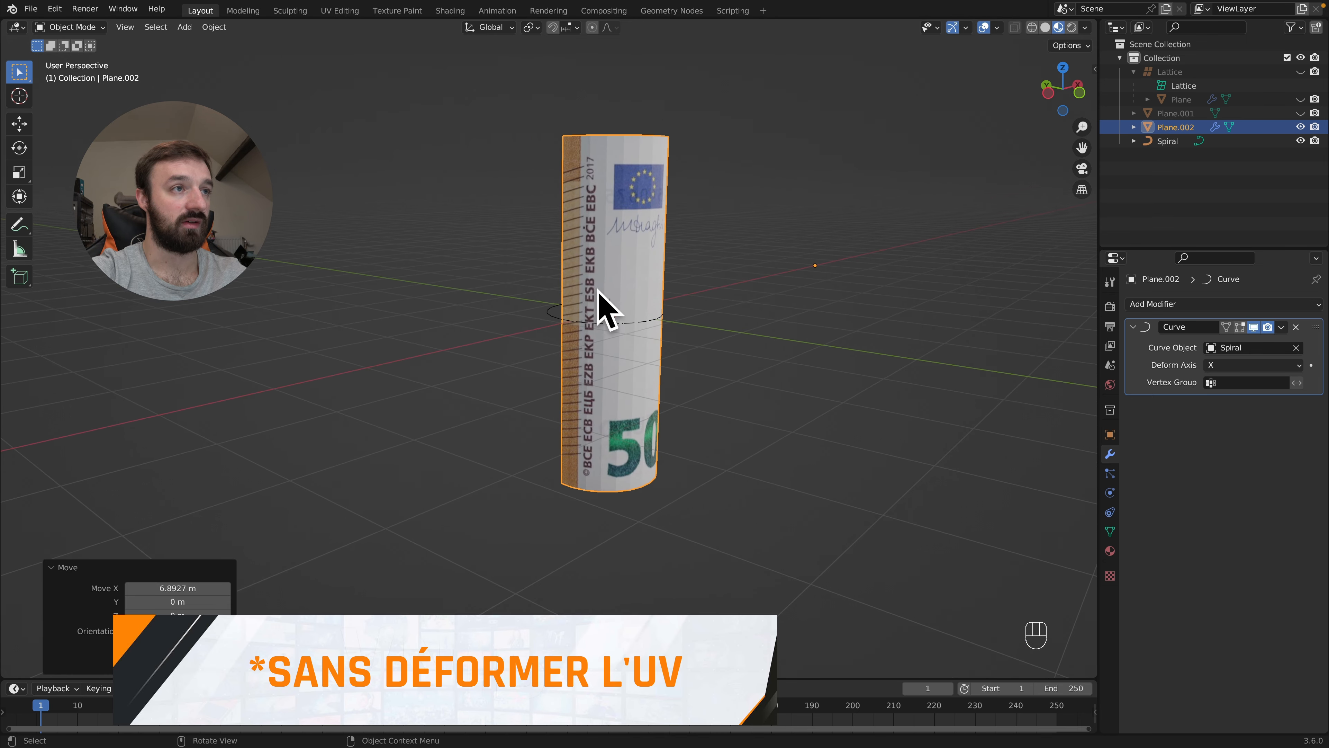
Apply smooth shading to the rolled banknote and inspect it from another angle
right_click(617, 279)
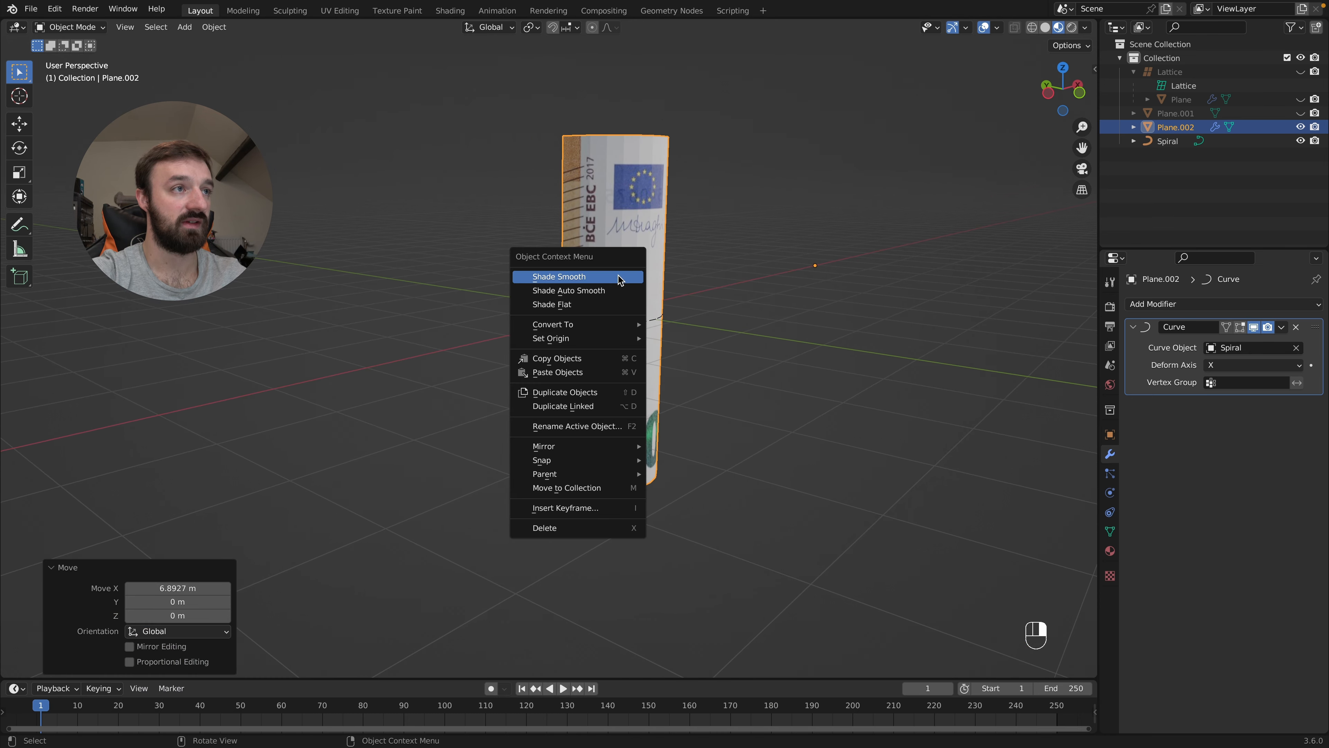
click(556, 277)
middle_drag(631, 275, 612, 388)
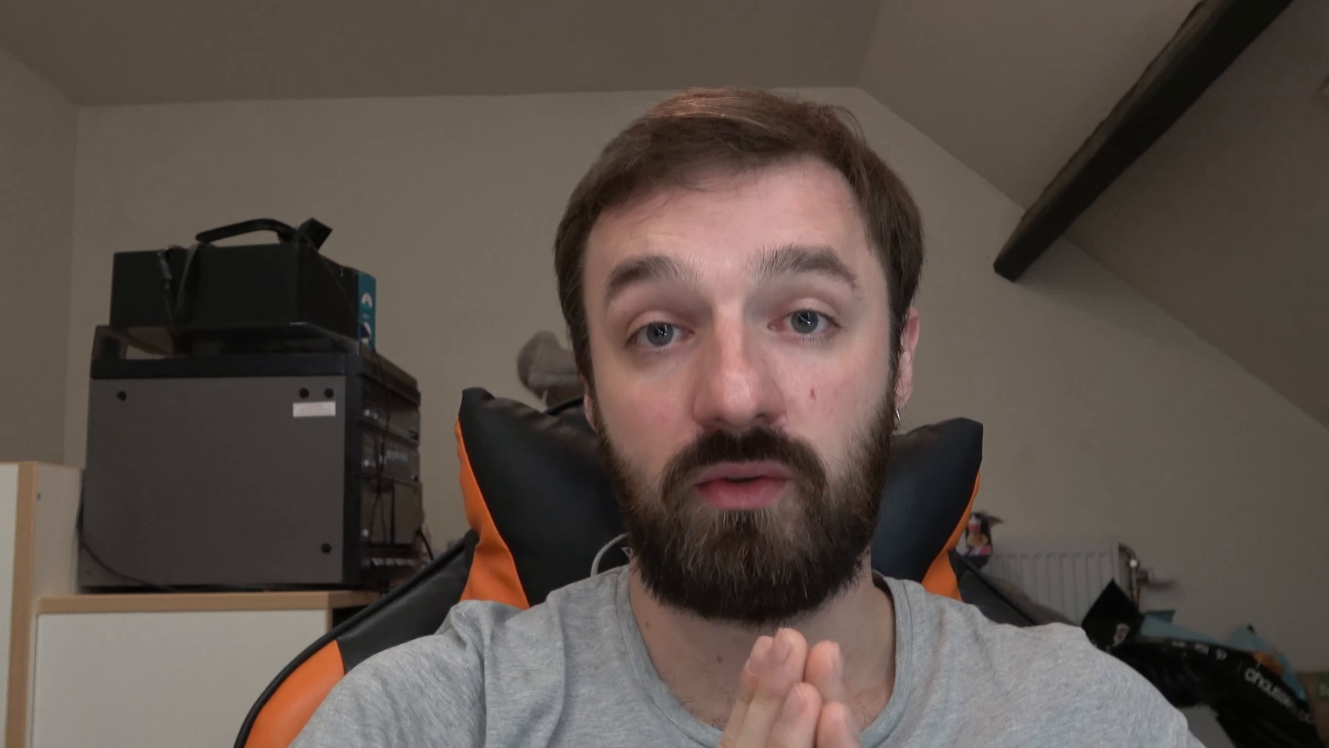